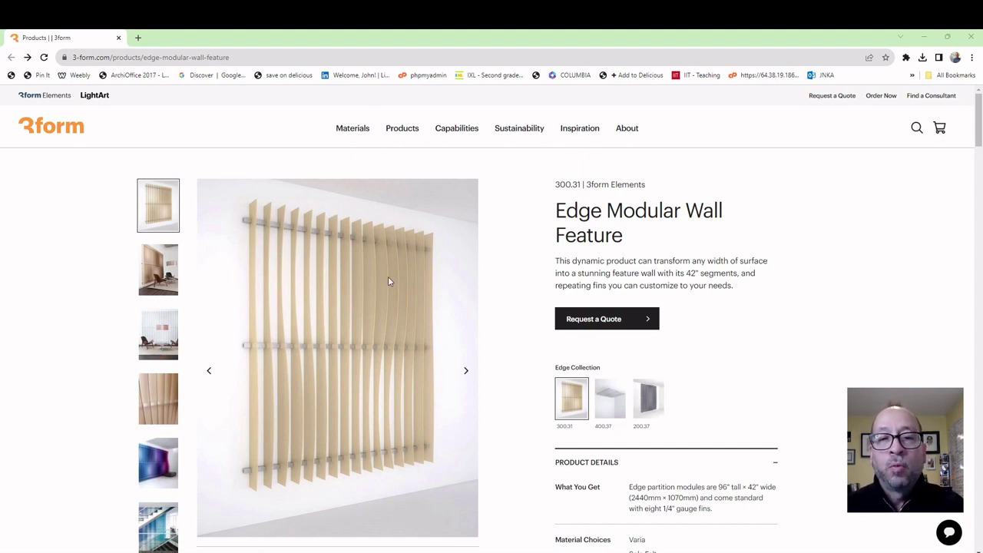
- Examine the Edge Modular Wall Feature page for its product details, pattern options and Sola Felt colors
scroll(385, 263, "down", 9)
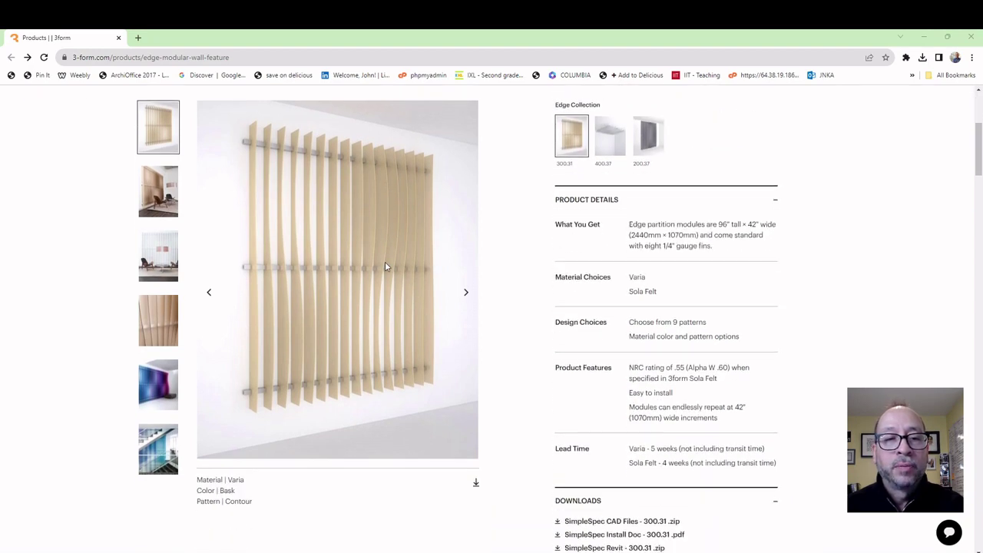
scroll(132, 282, "down", 3)
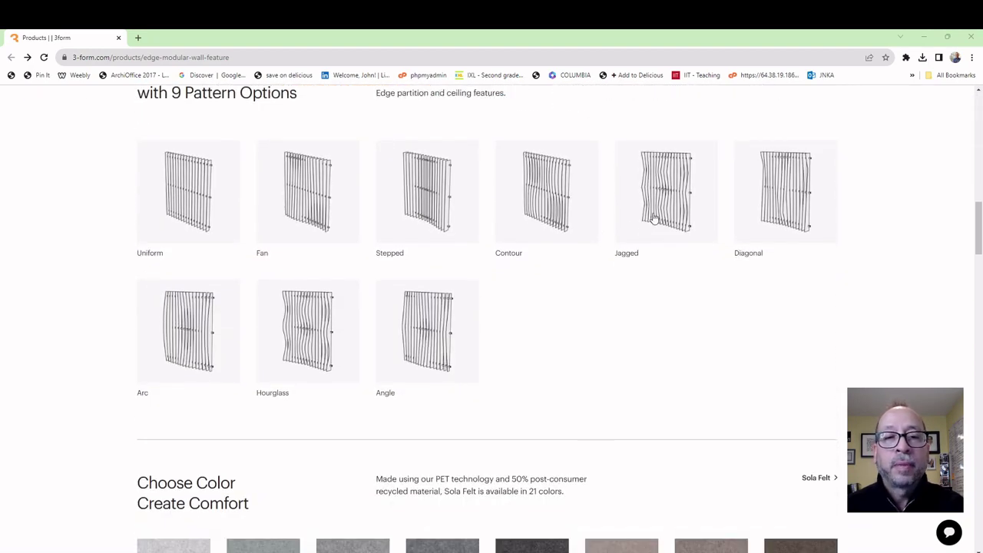
scroll(137, 269, "down", 2)
scroll(137, 269, "down", 3)
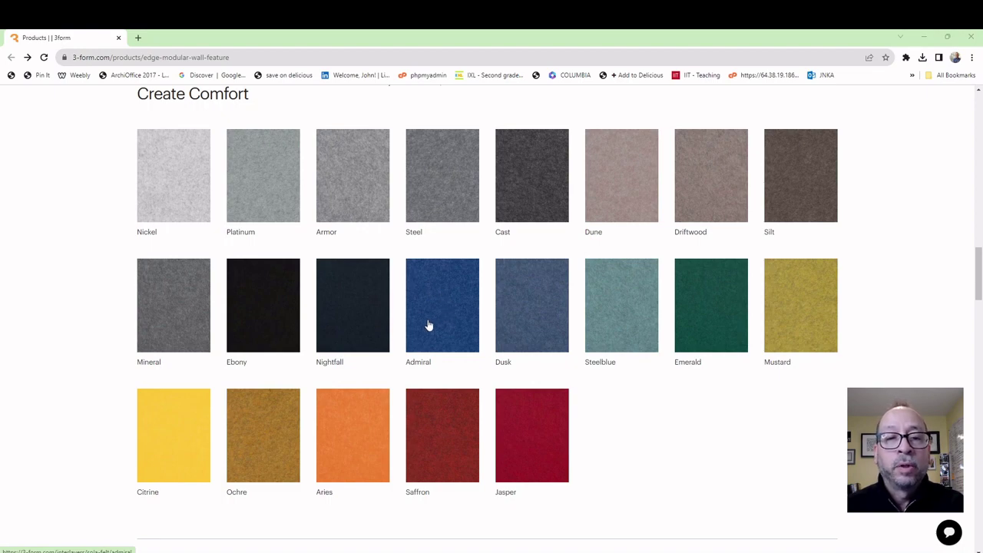
scroll(432, 334, "up", 3)
scroll(431, 346, "up", 5)
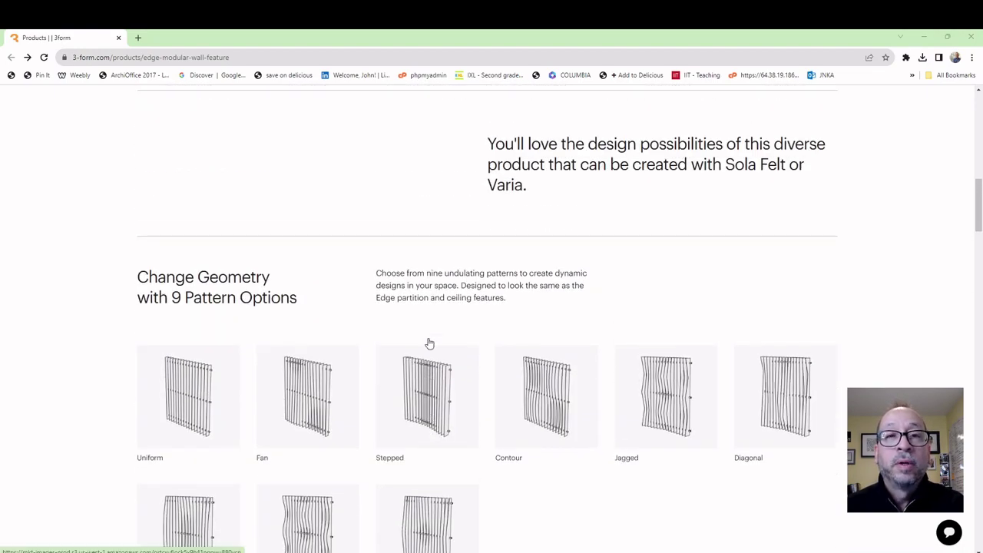
scroll(426, 339, "up", 6)
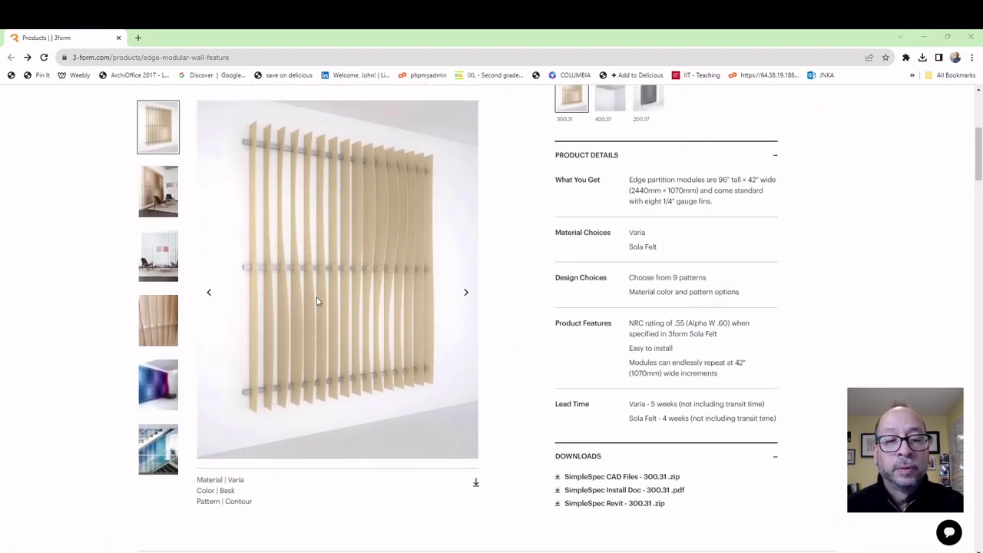
scroll(119, 323, "up", 4)
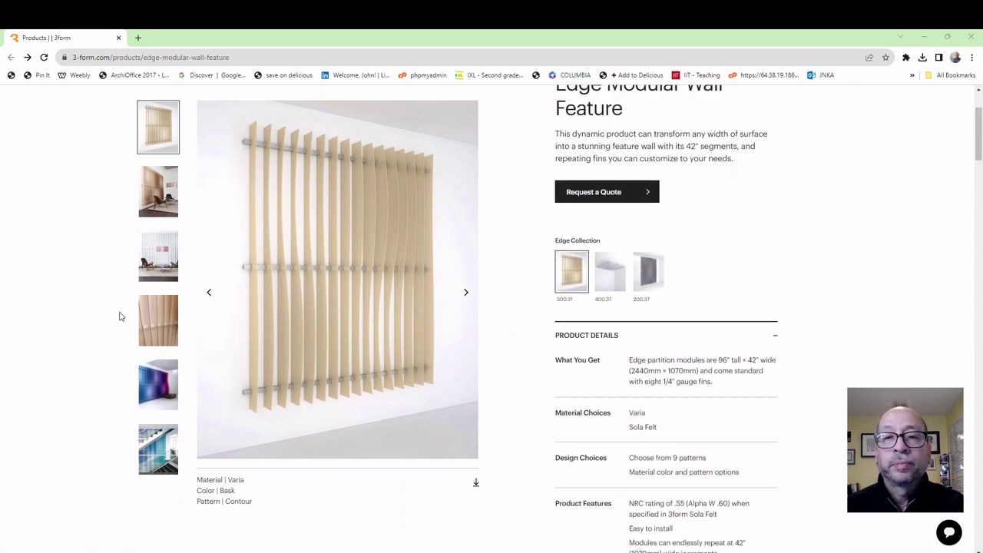
- Review the rest of the product page, including dimensions, configuration, materials and related products, and return to the downloads list
scroll(119, 317, "down", 3)
scroll(119, 315, "down", 15)
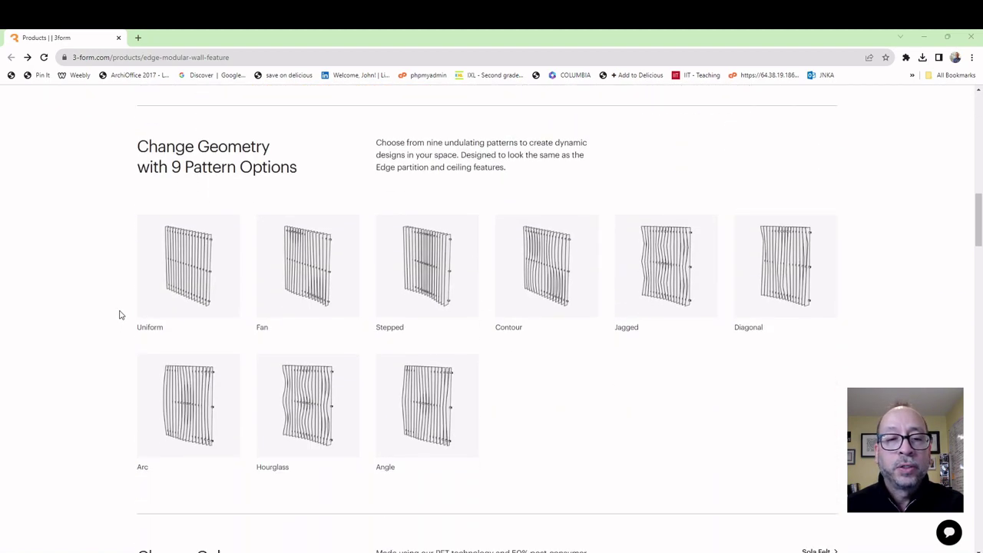
scroll(119, 315, "down", 14)
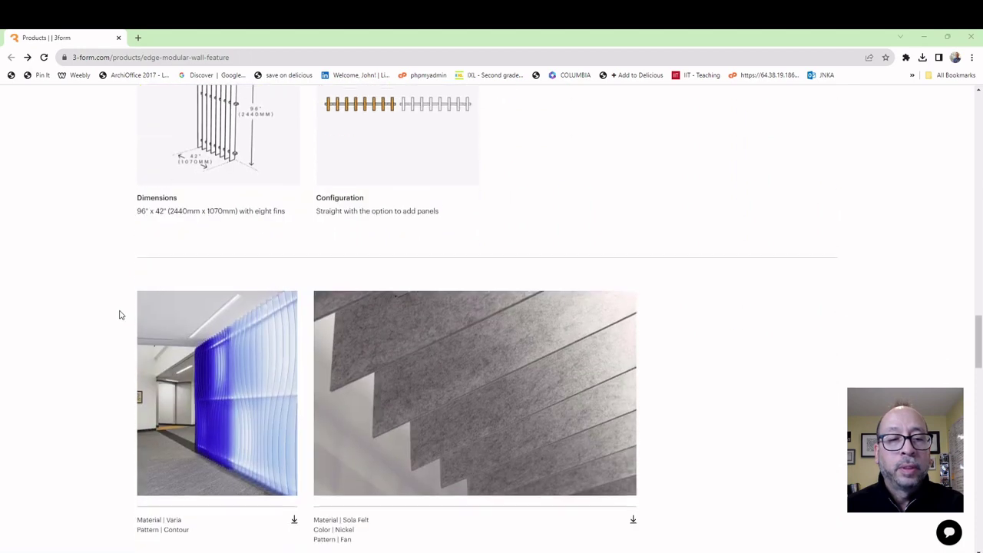
scroll(119, 315, "down", 15)
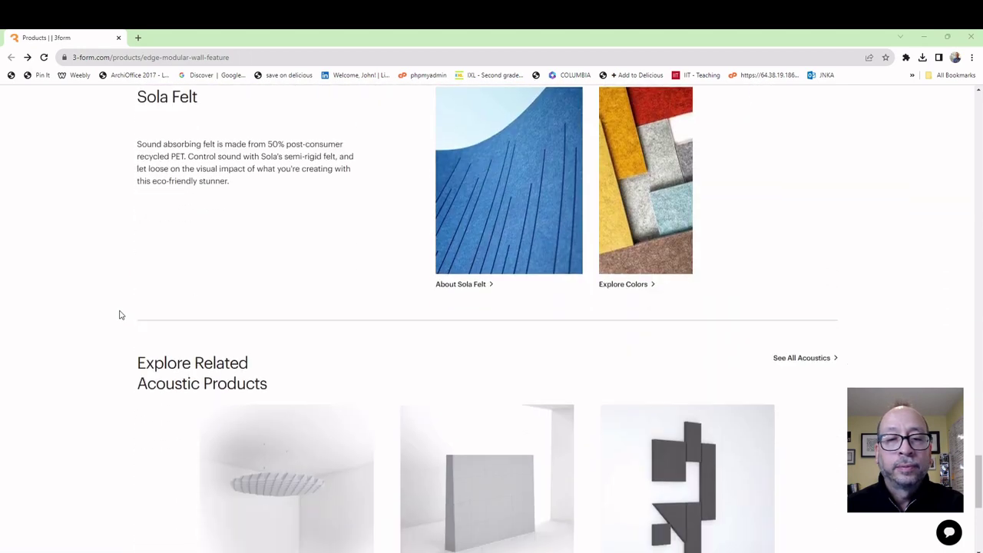
scroll(119, 315, "up", 3)
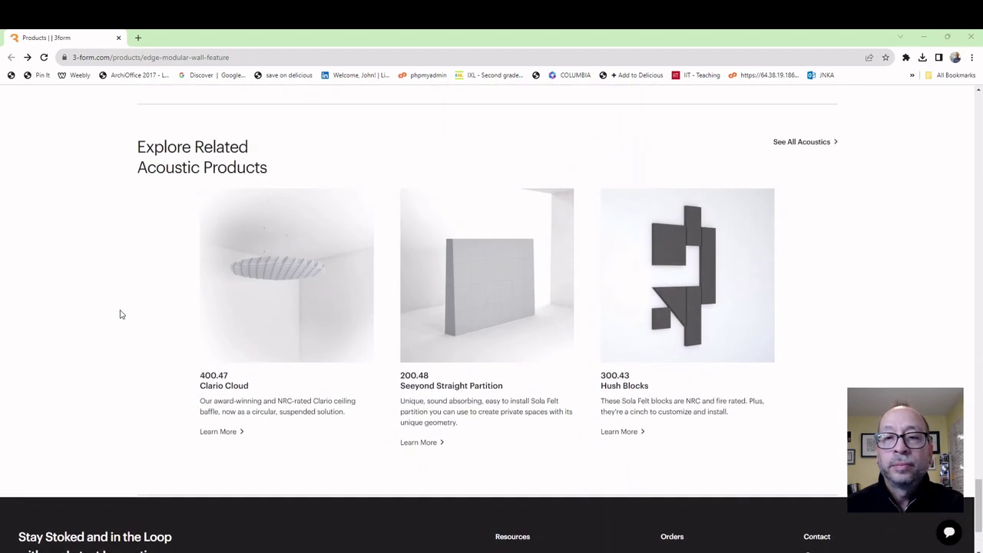
scroll(120, 314, "up", 6)
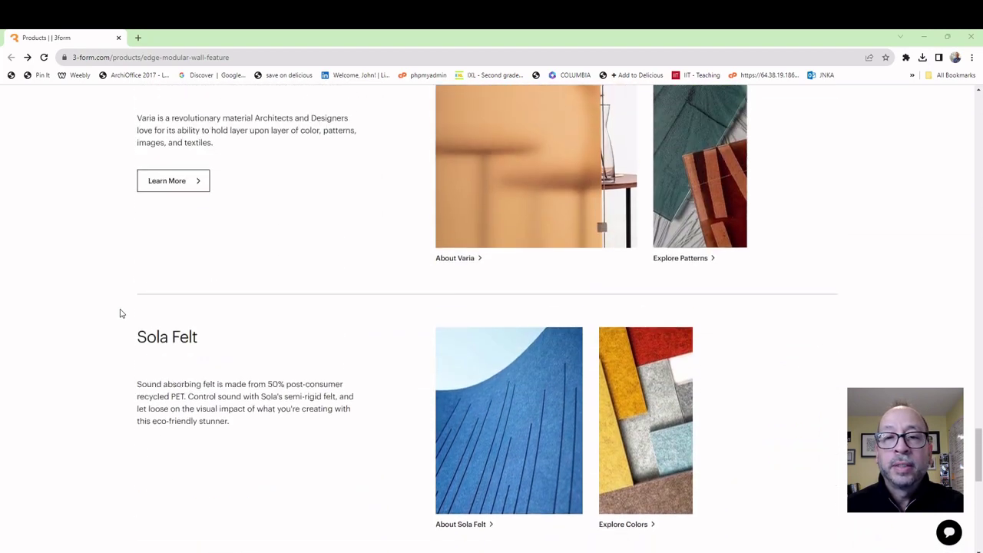
scroll(128, 312, "up", 10)
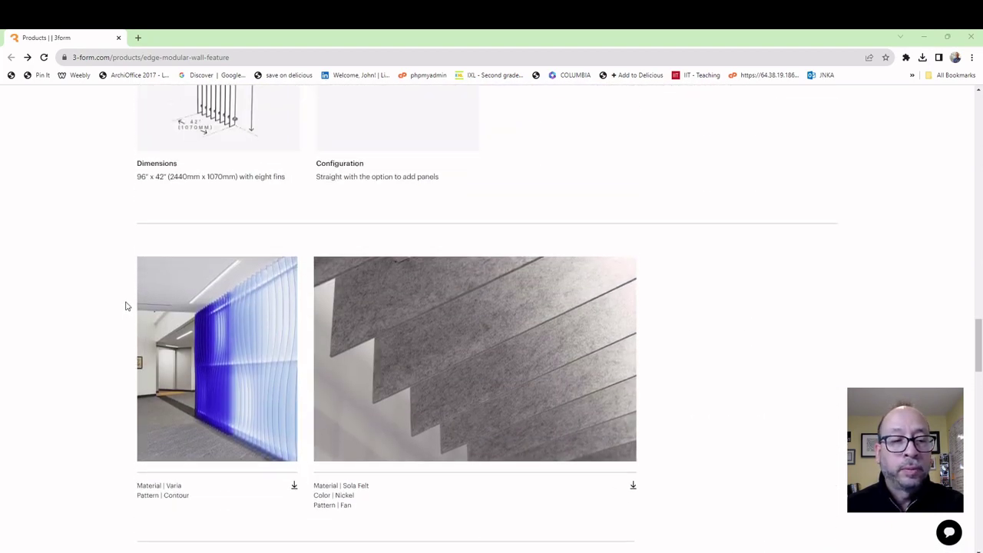
scroll(127, 307, "up", 5)
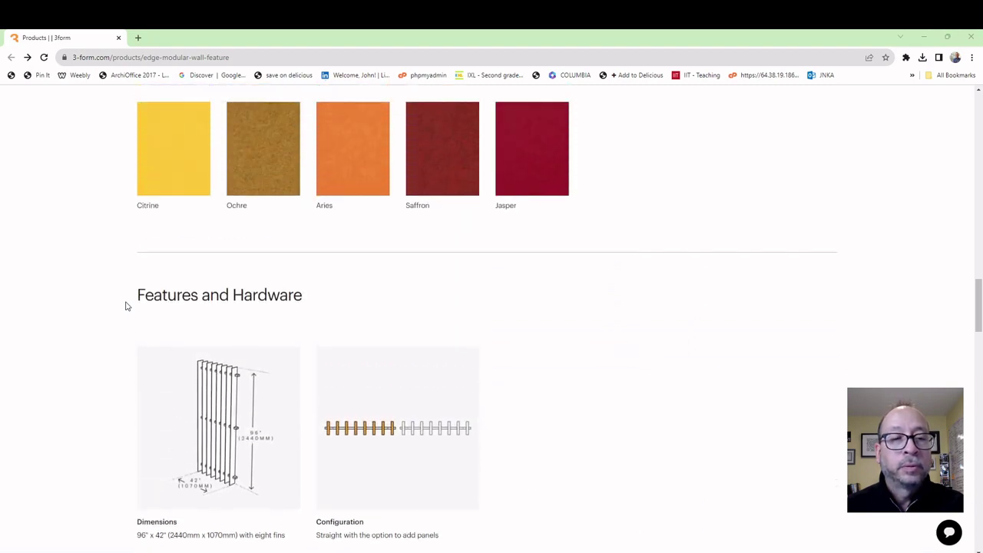
scroll(127, 306, "up", 10)
scroll(127, 303, "up", 6)
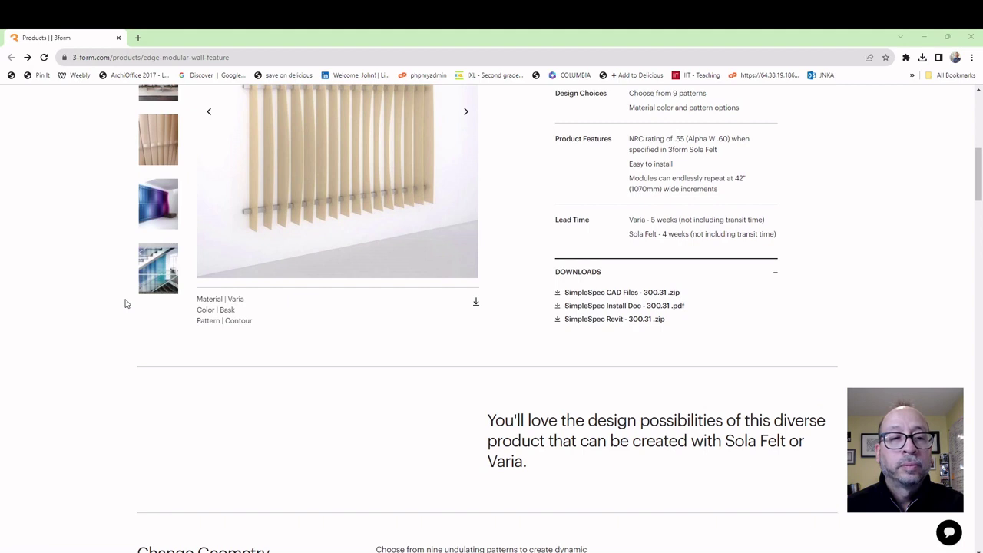
scroll(127, 304, "up", 2)
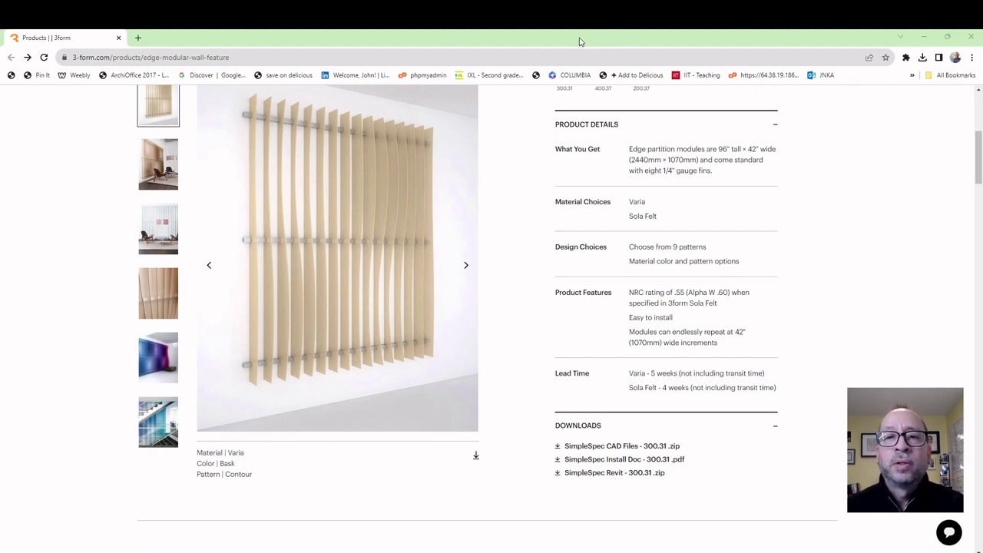
- Switch to Revit and load the family Revit_300.31.SimpleSpec (1).rfa for component placement in the Level 1 plan
left_click(925, 36)
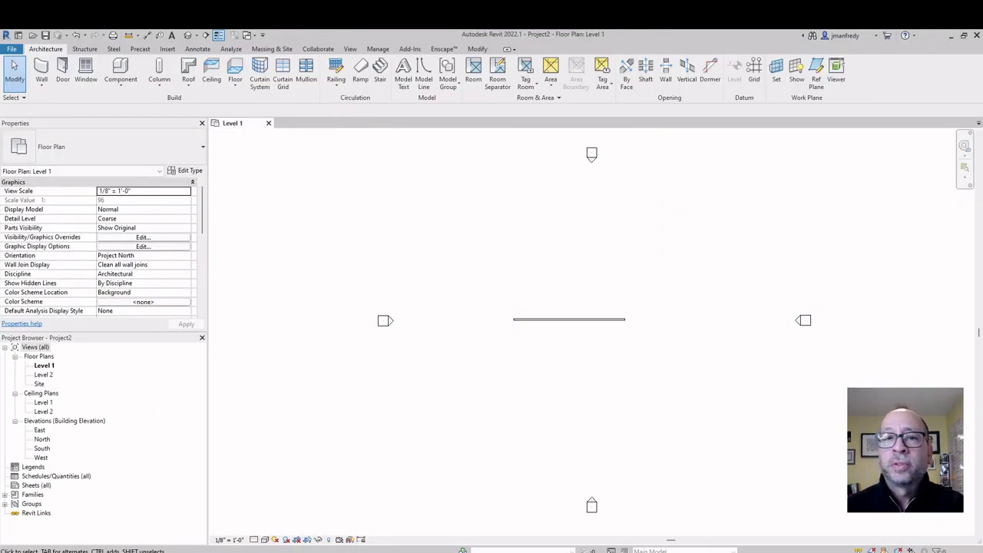
scroll(543, 330, "up", 1)
scroll(513, 314, "down", 1)
middle_click_drag(582, 256, 520, 256)
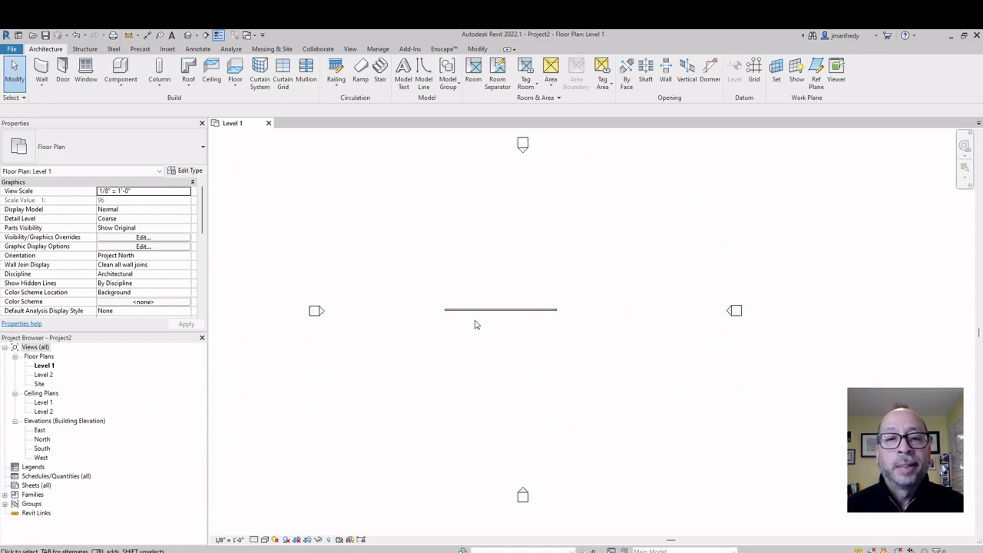
middle_click_drag(507, 331, 537, 325)
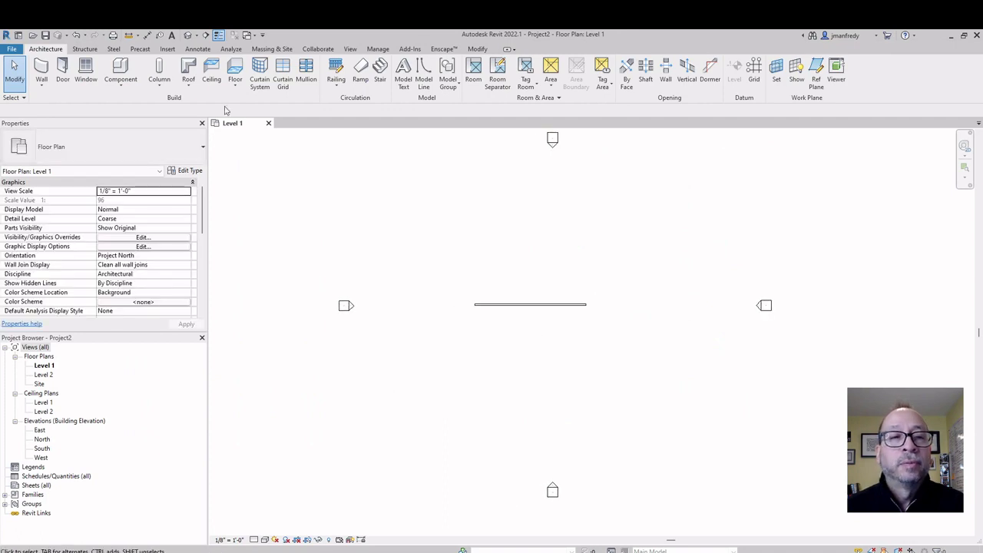
left_click(121, 89)
left_click(139, 103)
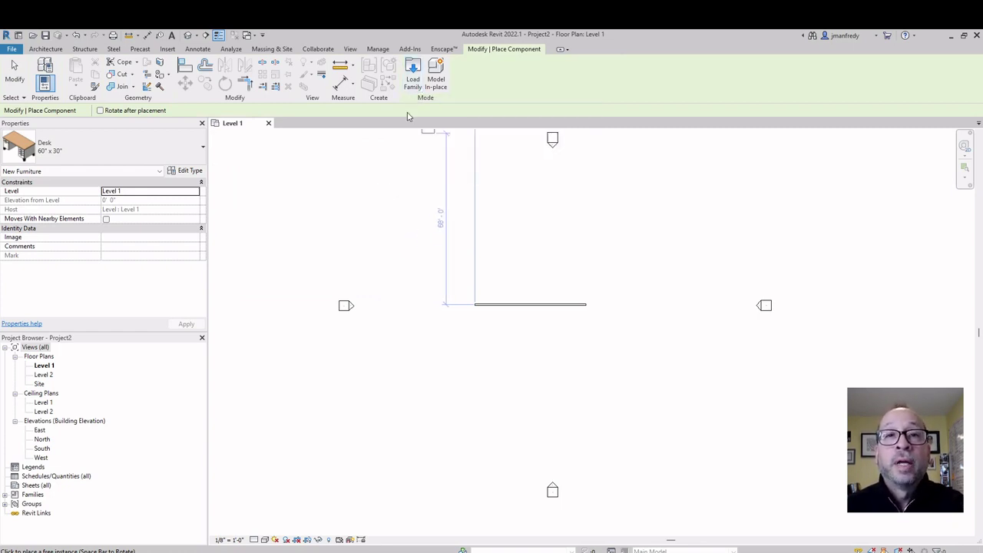
left_click(412, 73)
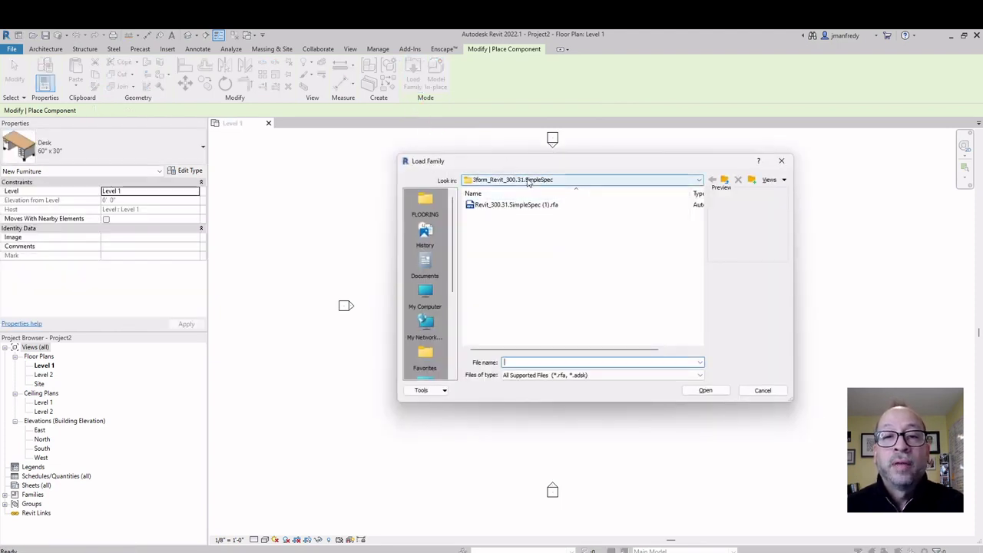
left_click(523, 207)
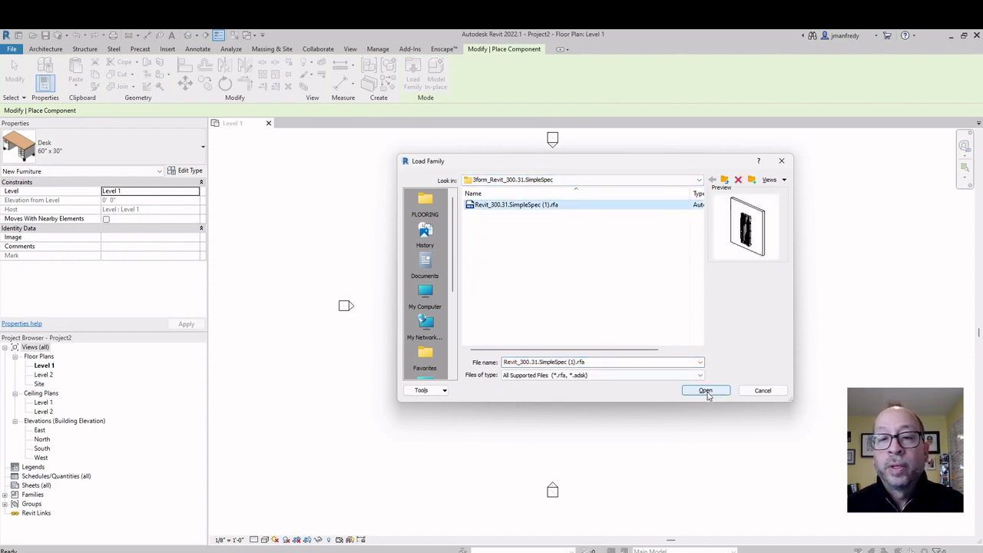
left_click(706, 391)
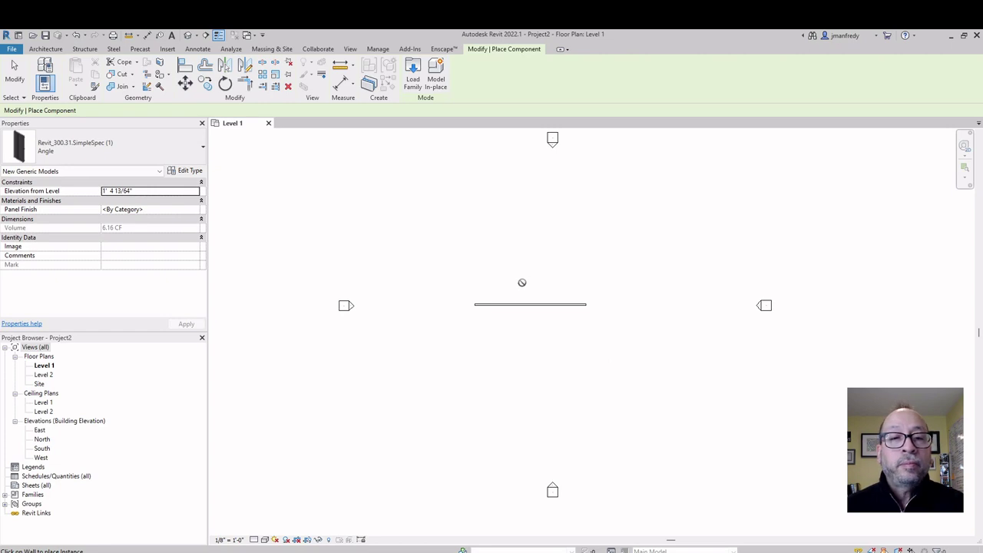
- Leave component placement in the floor plan and open the South elevation of the wall
scroll(523, 311, "up", 4)
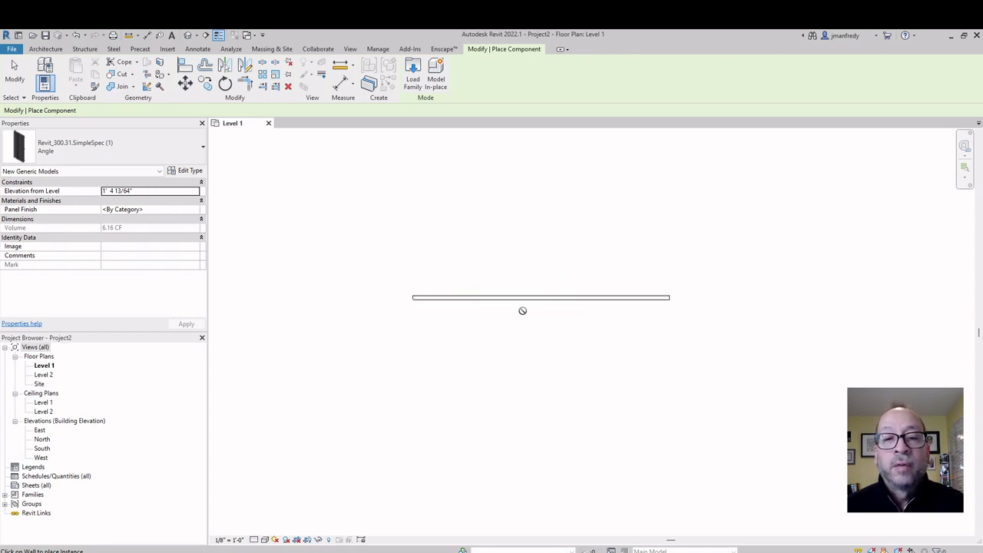
scroll(522, 311, "up", 2)
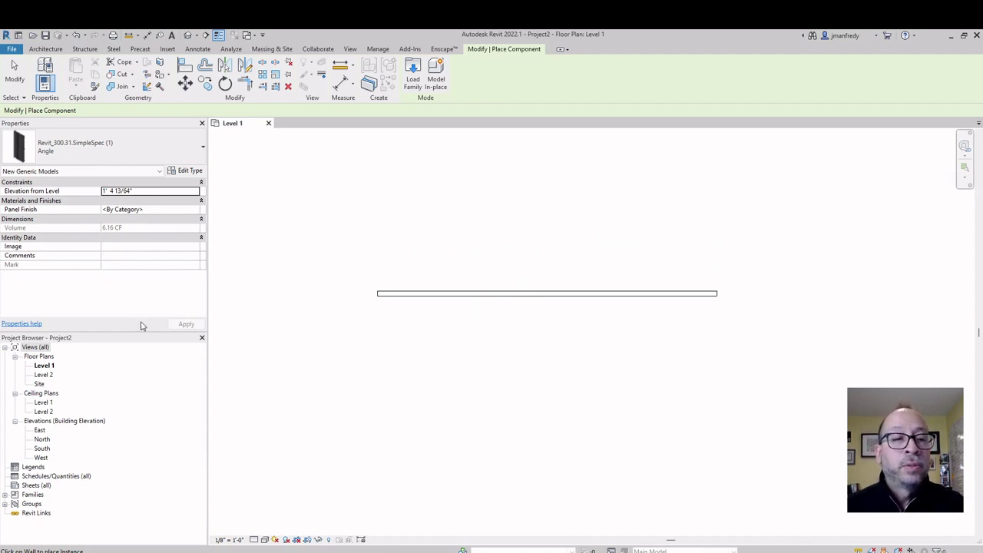
scroll(518, 276, "down", 5)
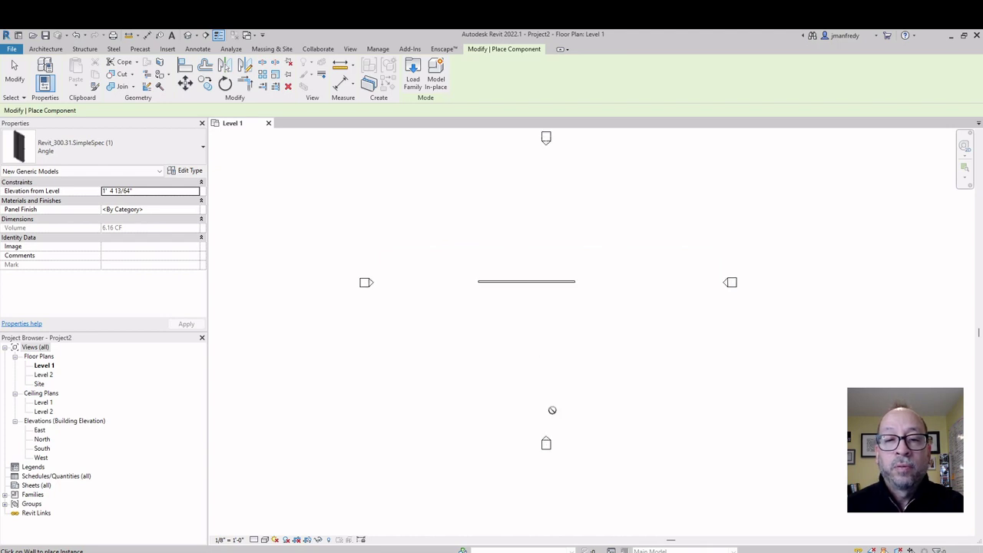
key("Escape")
double_click(546, 440)
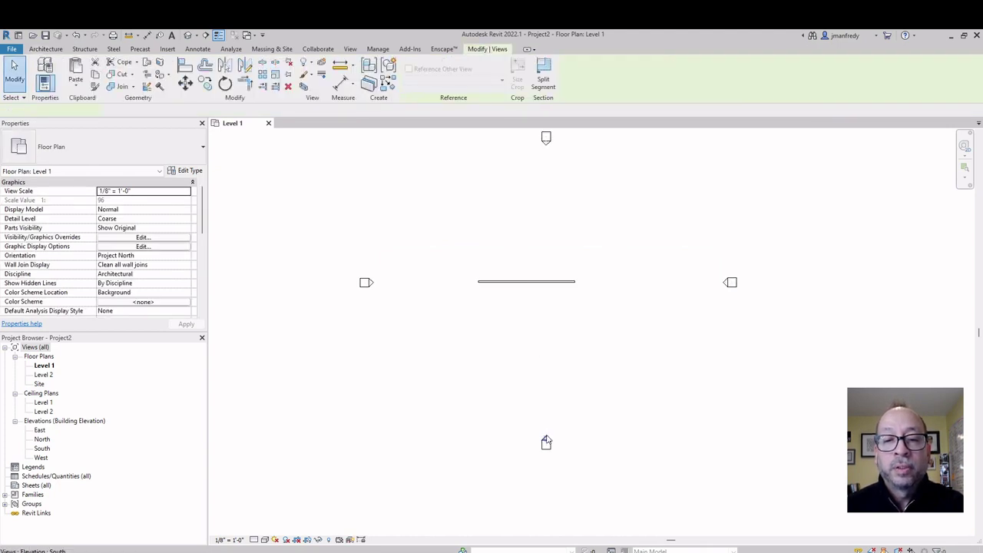
scroll(541, 396, "up", 1)
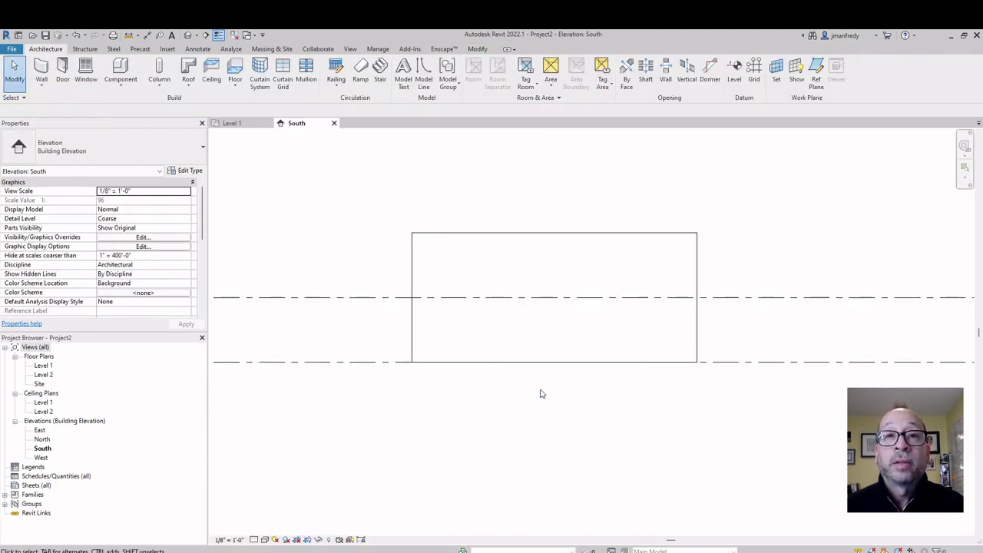
middle_click_drag(539, 394, 534, 407)
- Place two Angle-type SimpleSpec panels side by side on the wall, the first 8'-0" from its left end
left_click(120, 81)
left_click(130, 105)
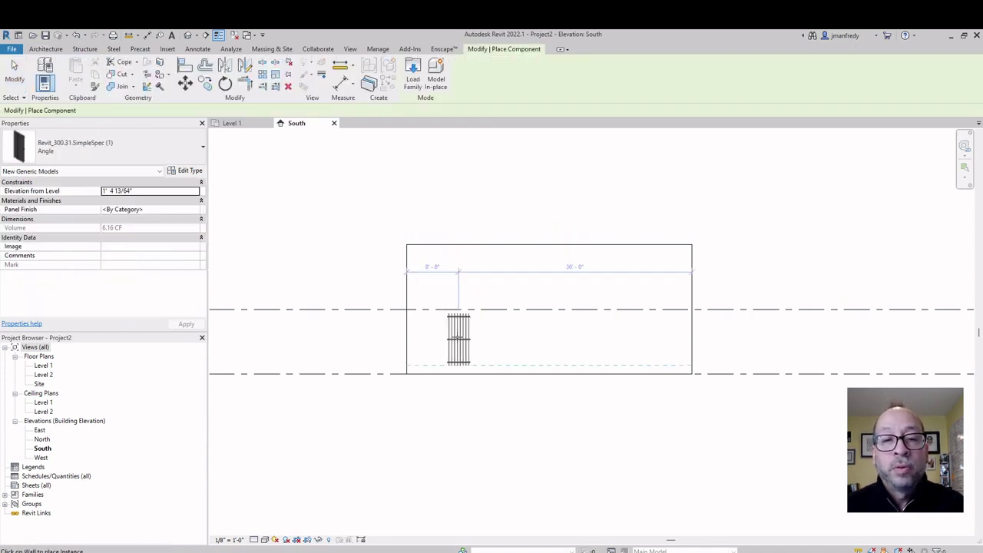
left_click(459, 338)
left_click(487, 338)
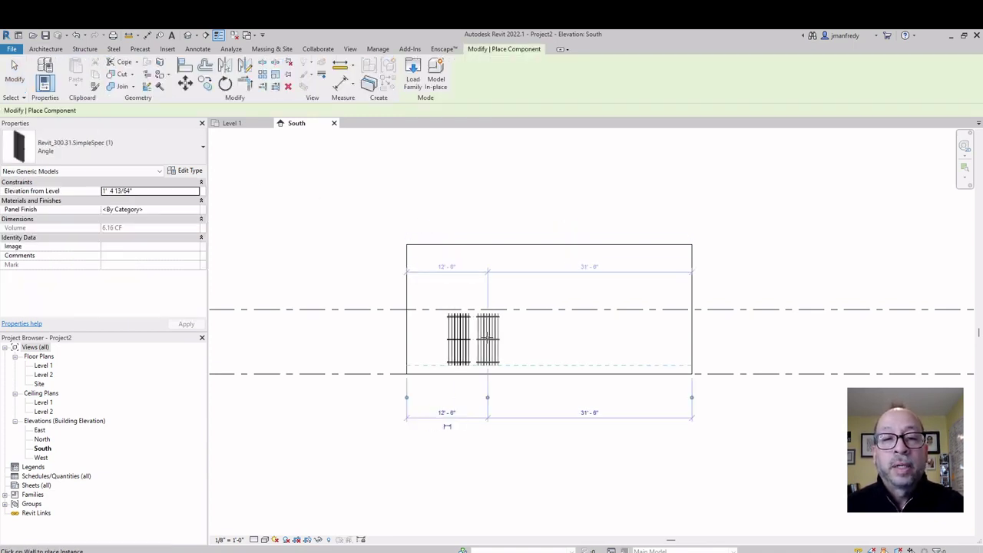
key("Escape")
key("Escape")
- Open the default 3D view and orbit to a closer view of the two panels on the wall
scroll(450, 369, "up", 6)
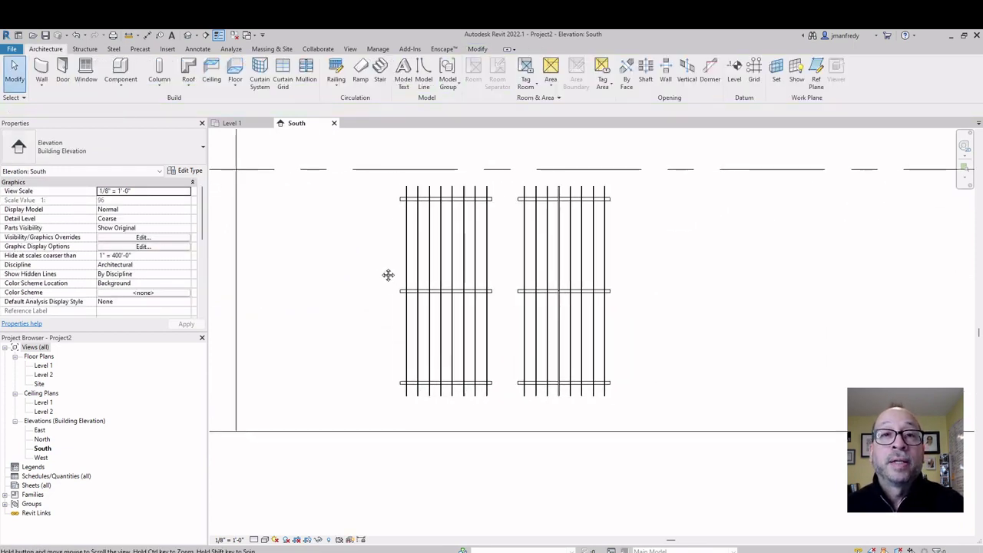
scroll(375, 277, "down", 5)
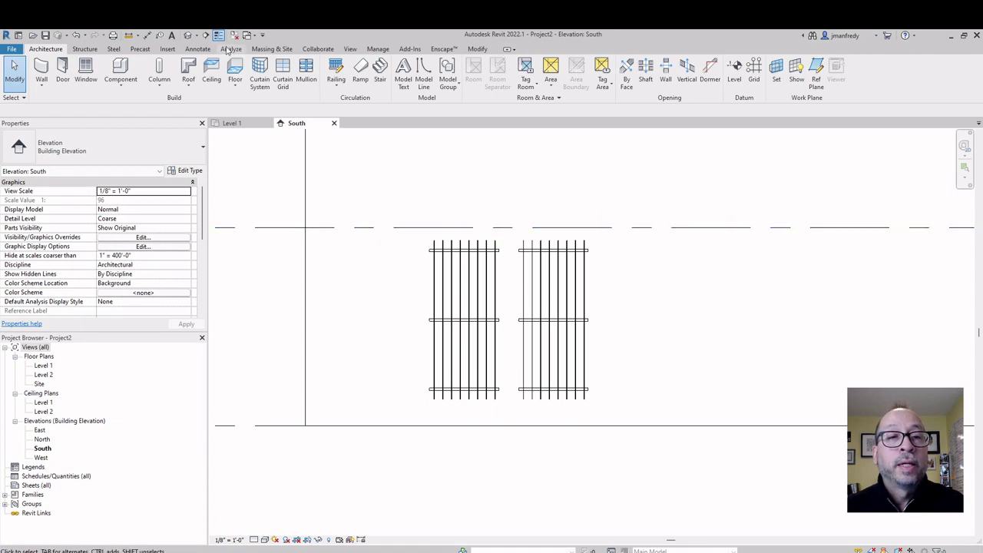
left_click(187, 36)
scroll(565, 332, "up", 4)
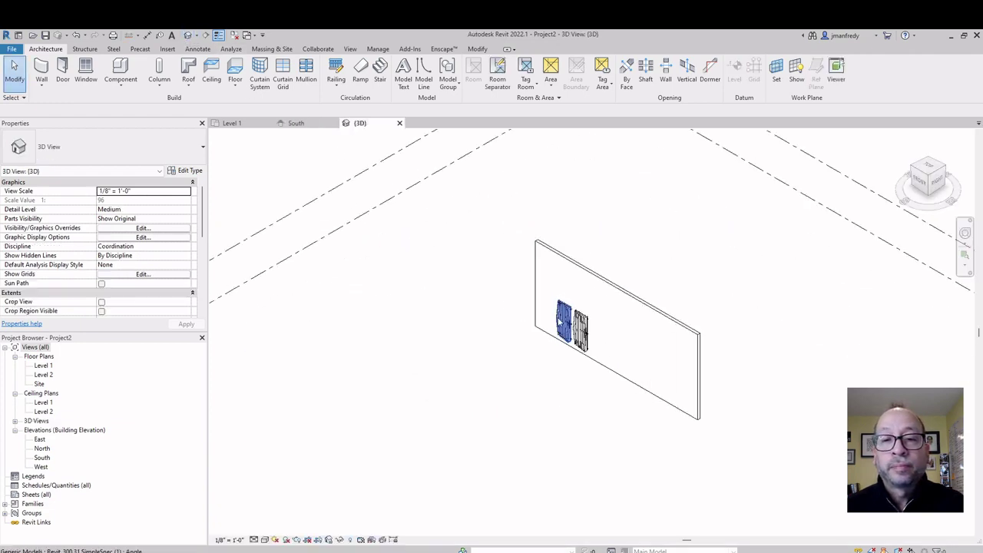
scroll(568, 335, "up", 5)
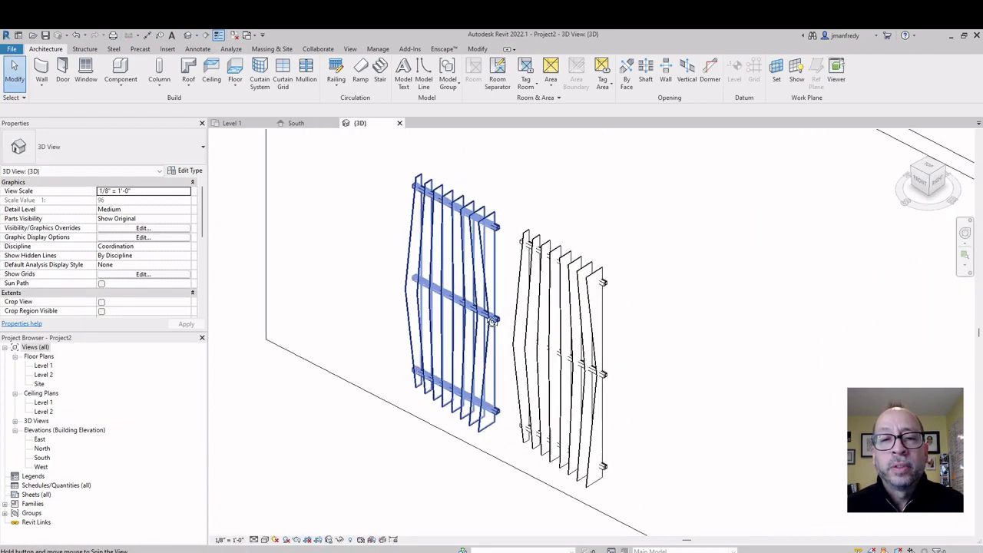
middle_click_drag(494, 319, 528, 264, "shift")
- Try the Hourglass type on the SimpleSpec panel nearest the wall's left end
left_click(526, 264)
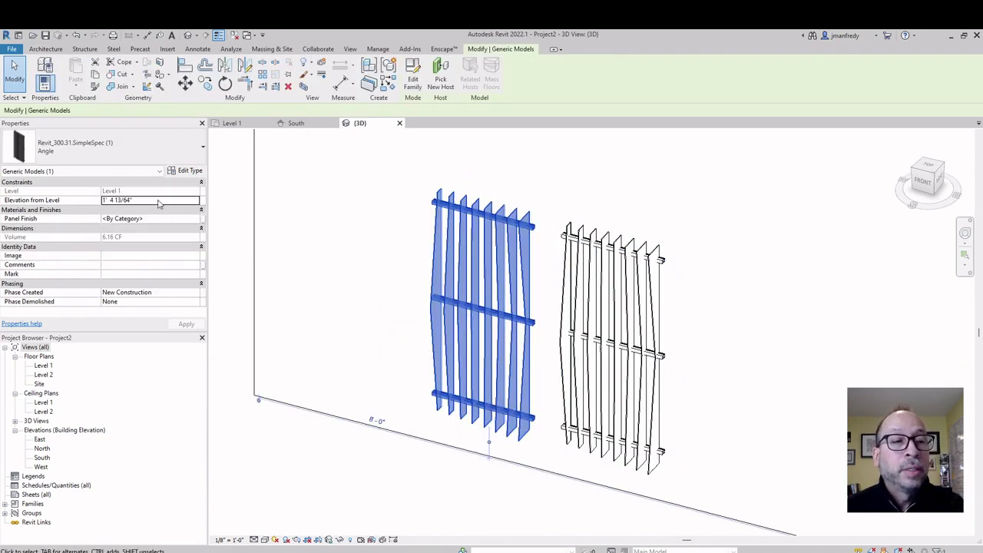
left_click(150, 153)
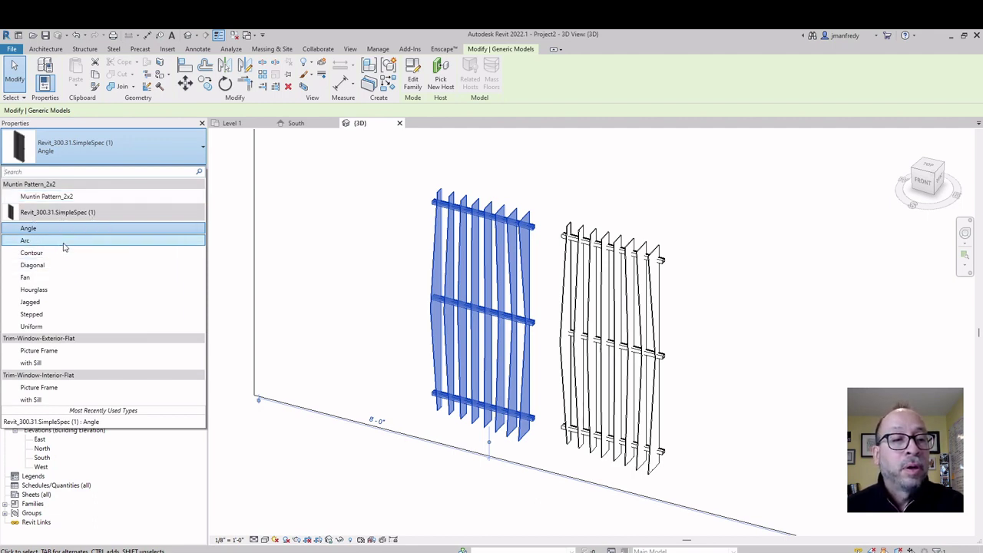
left_click(65, 293)
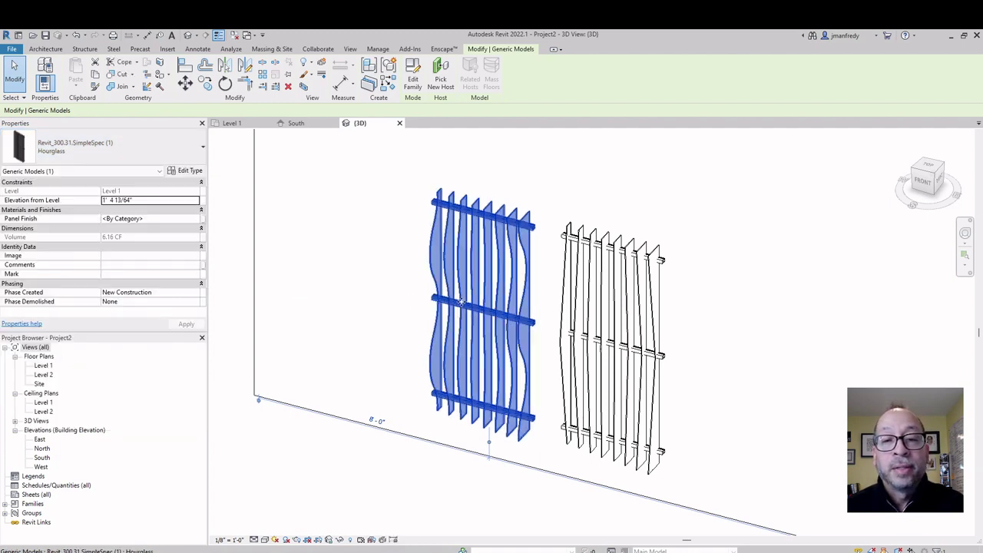
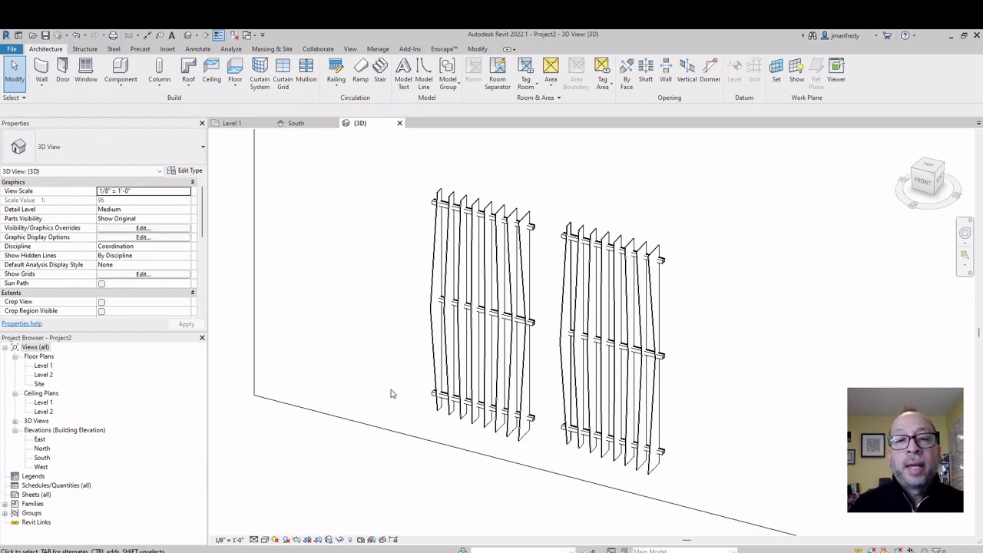
- Examine the Panel Finish material parameter in the instance properties of the panel nearest the wall's left end
left_click(435, 328)
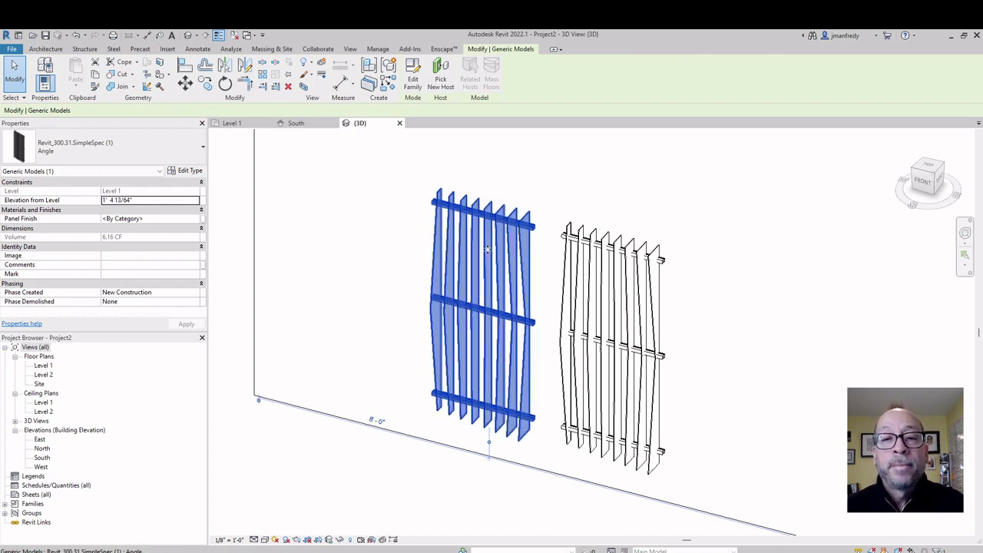
key("Escape")
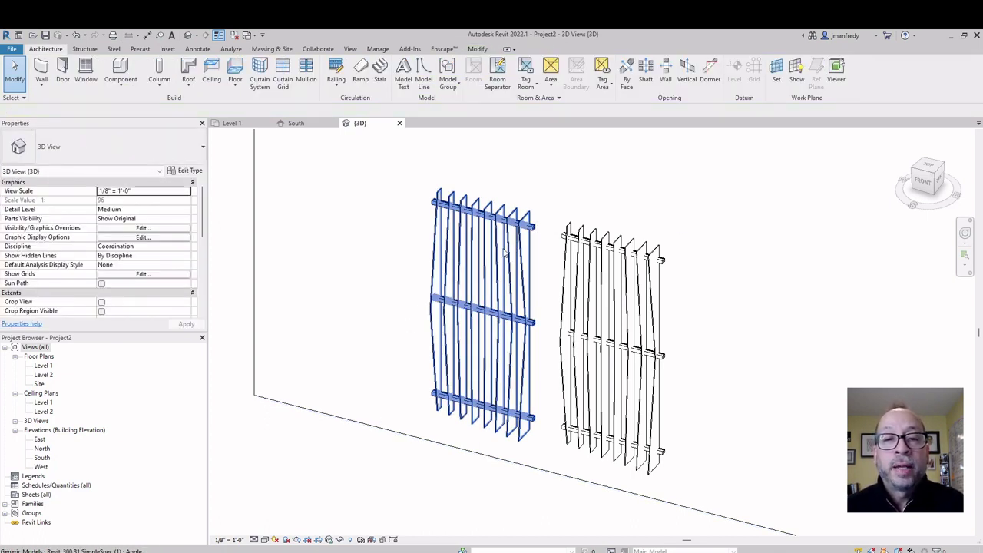
left_click(432, 308)
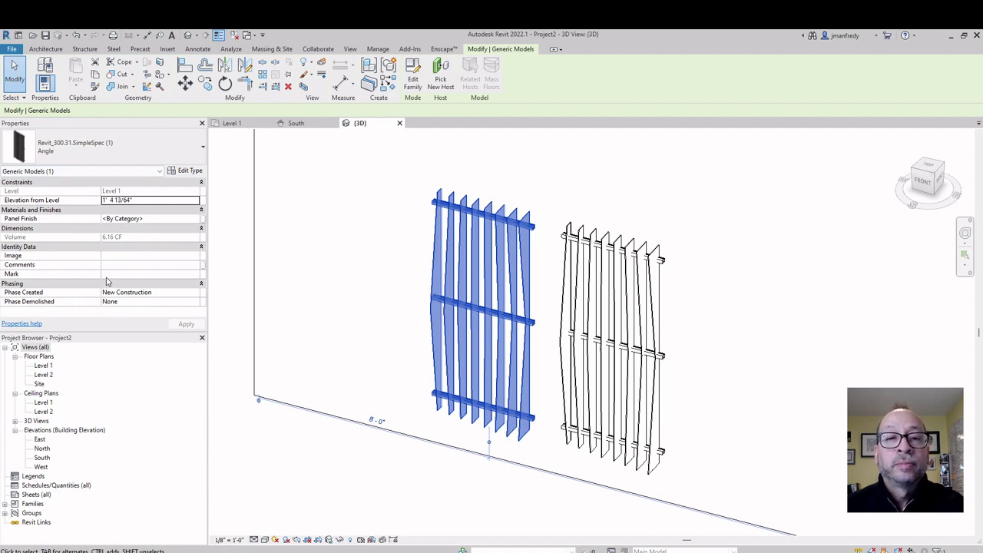
left_click(154, 220)
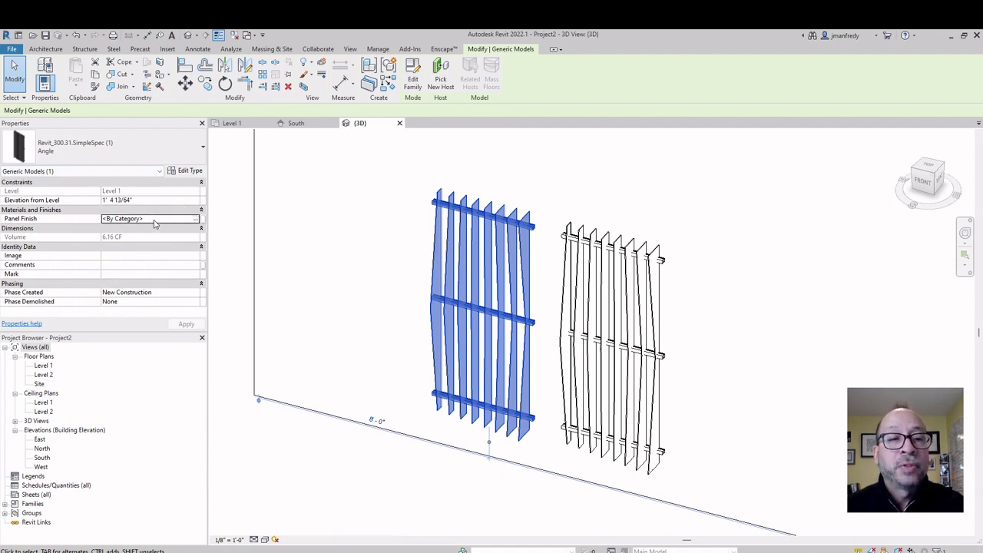
left_click(482, 269)
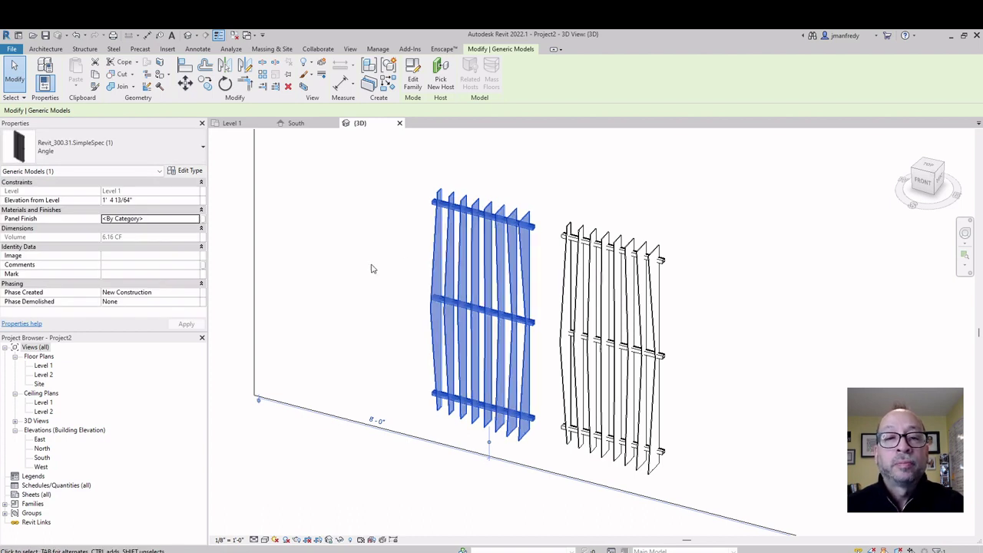
left_click(398, 300)
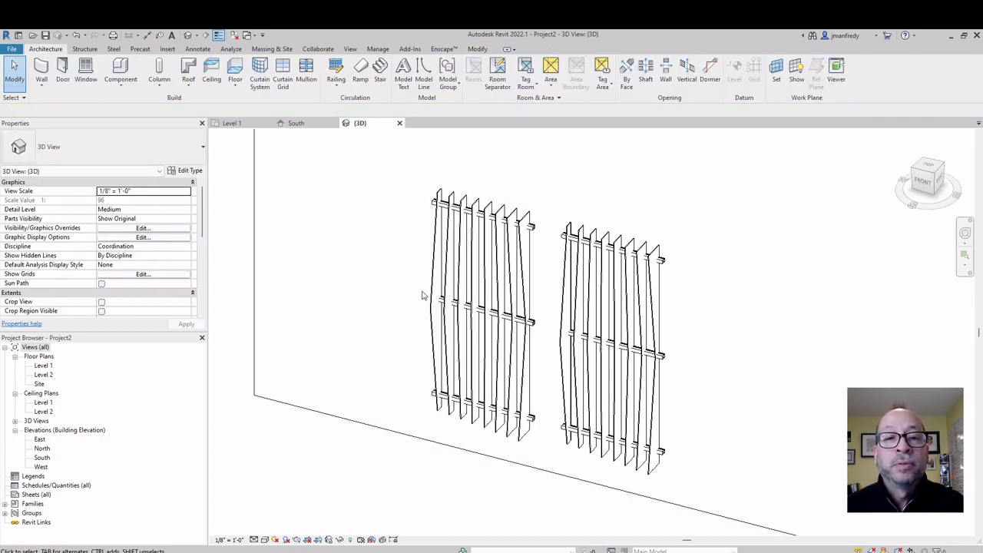
- Review the Angle type's type properties for the first panel, including the Hardware material, and leave them unchanged
left_click(432, 296)
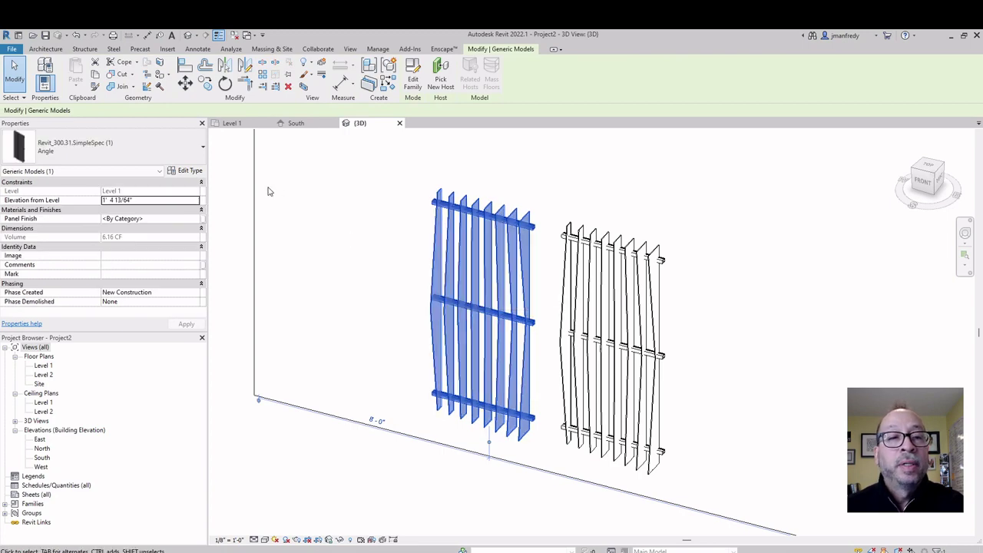
left_click(183, 172)
left_click_drag(369, 136, 197, 171)
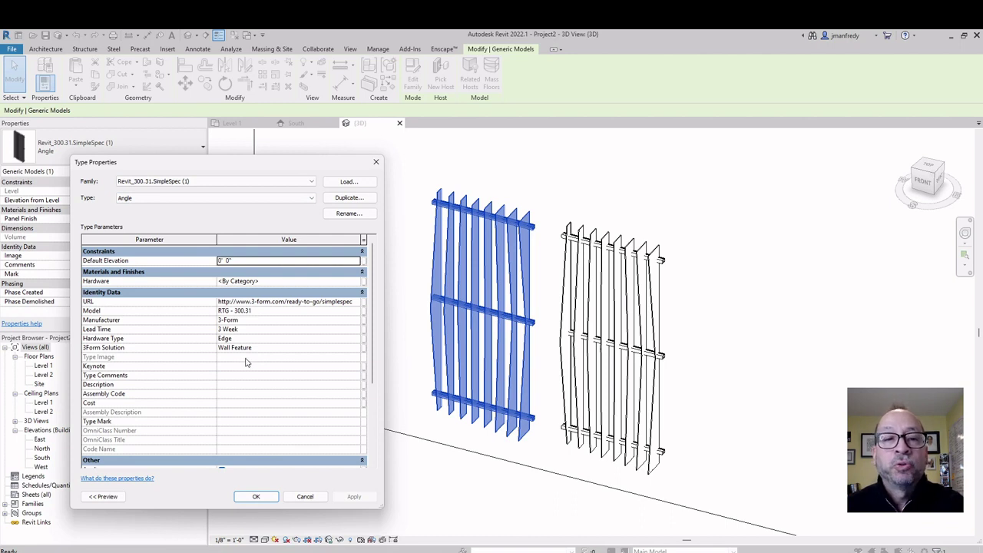
left_click(265, 281)
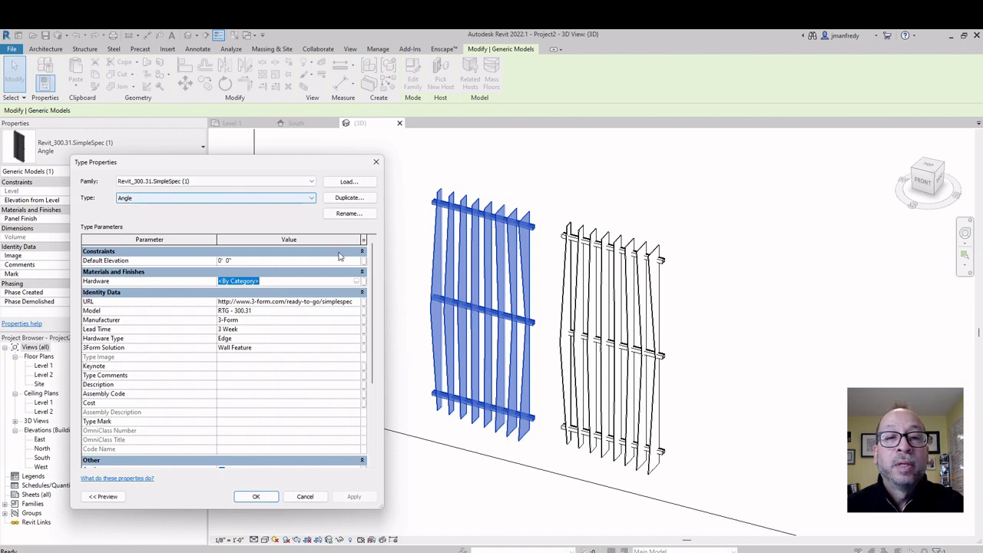
key("Escape")
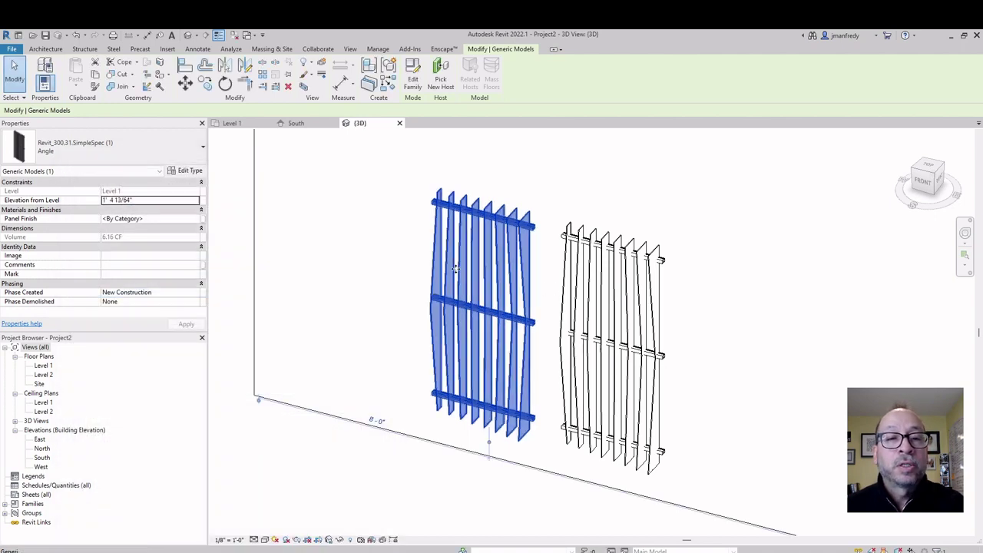
- Compare the Panel Finish instance parameter of the first panel with that of the second panel
left_click(243, 241)
left_click(435, 256)
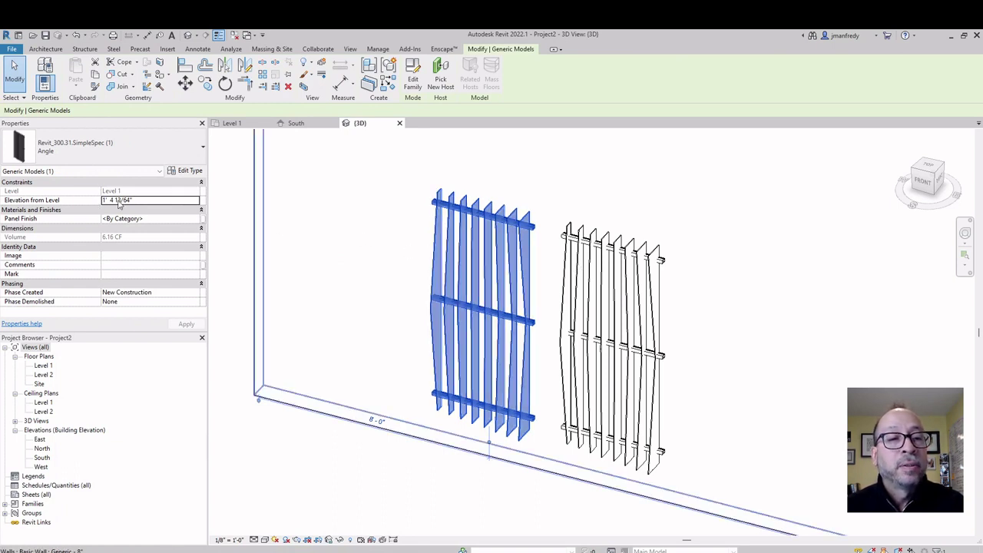
left_click(155, 219)
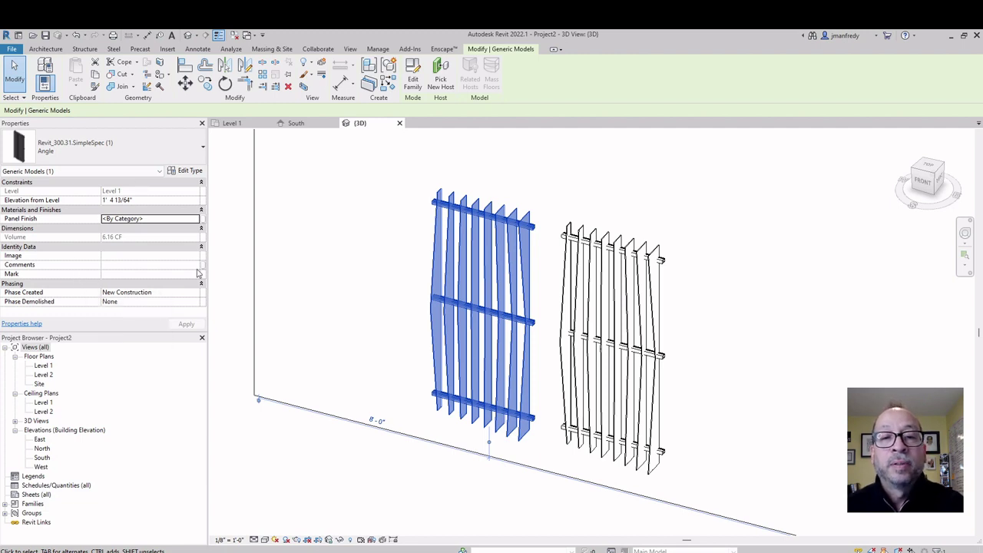
left_click(565, 306)
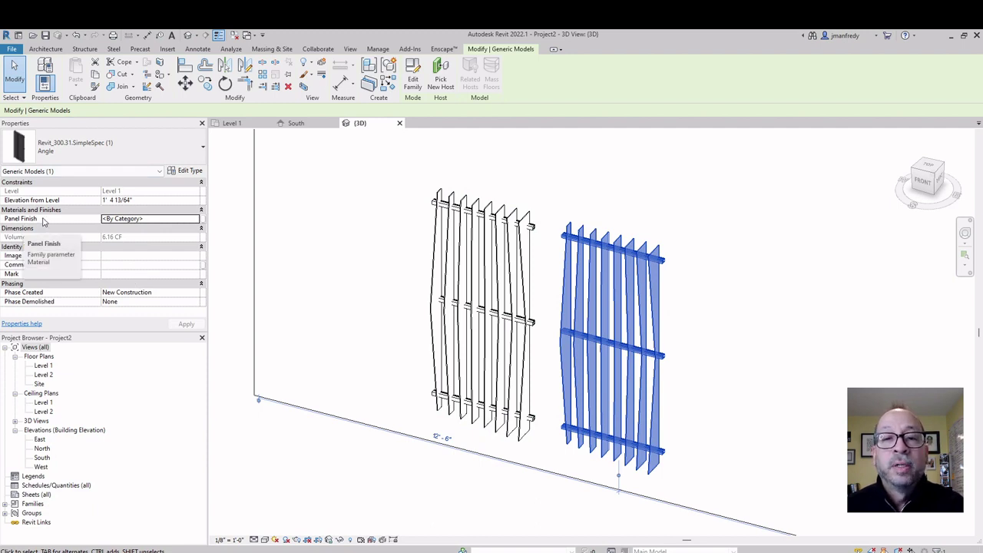
left_click(507, 234)
left_click(590, 243)
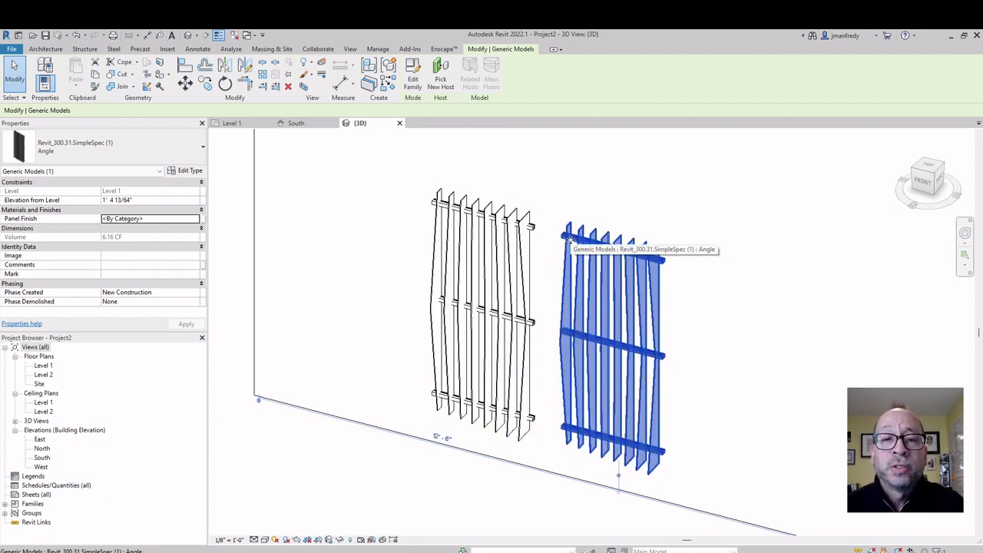
left_click(413, 264)
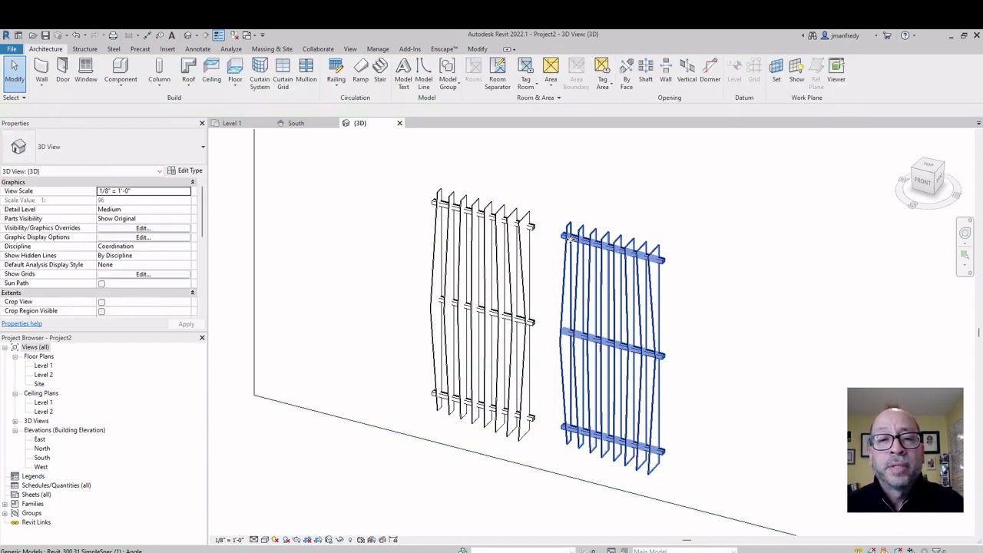
left_click(432, 260)
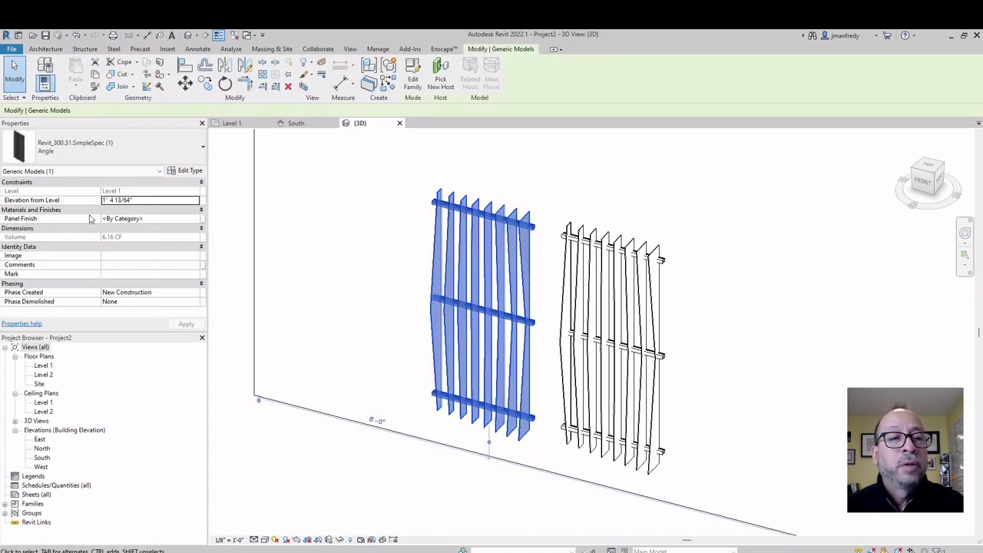
left_click(163, 219)
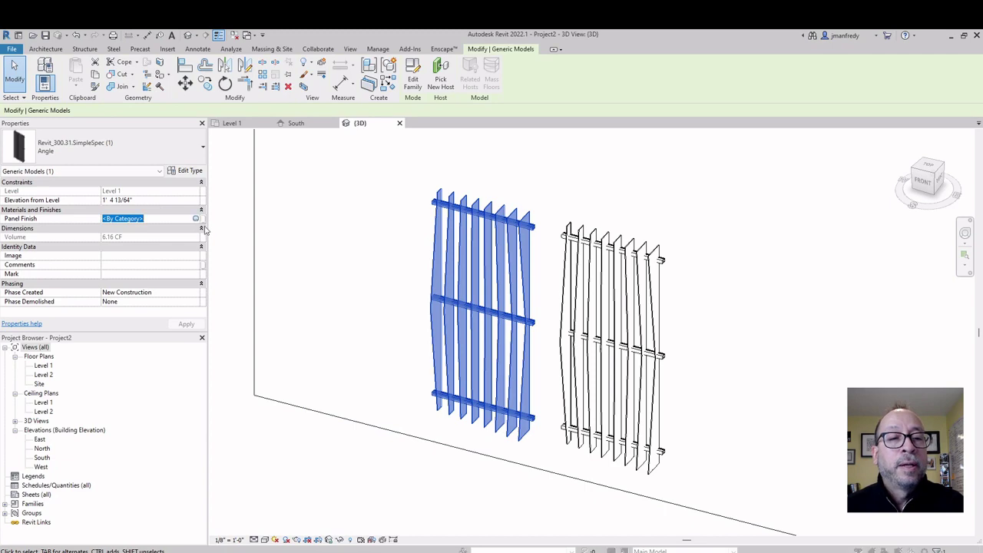
left_click(196, 219)
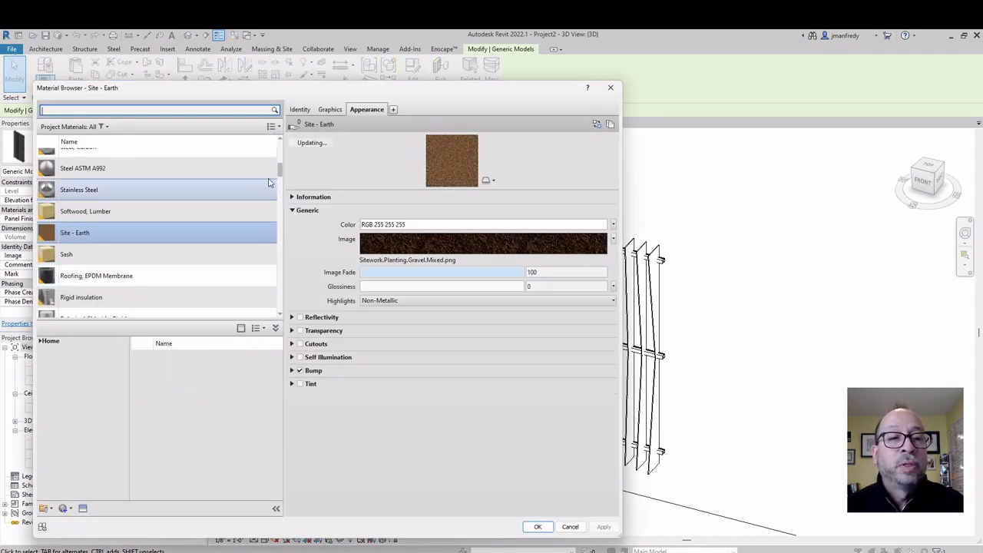
key("Escape")
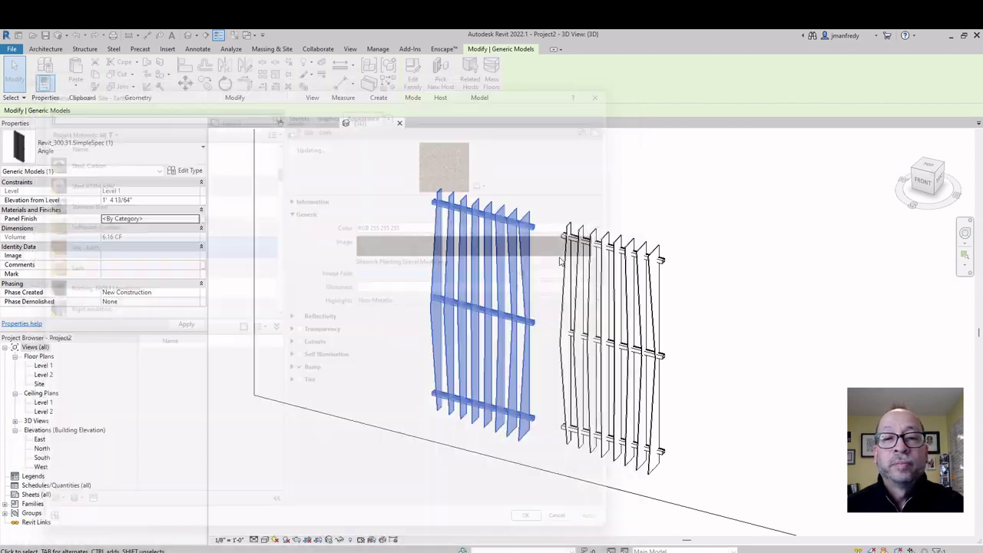
key("Escape")
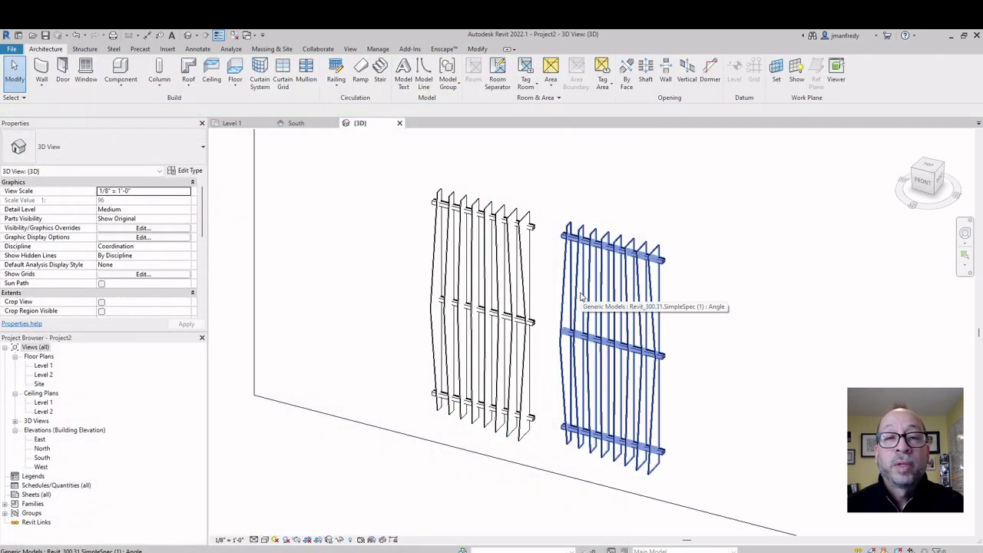
- Open the Material Browser for the first panel's Panel Finish and create a new material
left_click(432, 273)
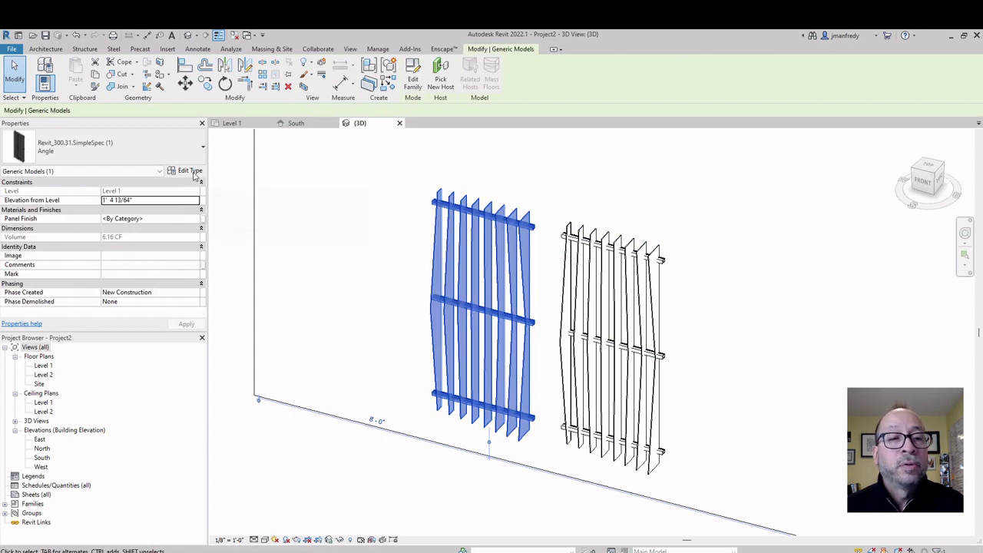
left_click(173, 219)
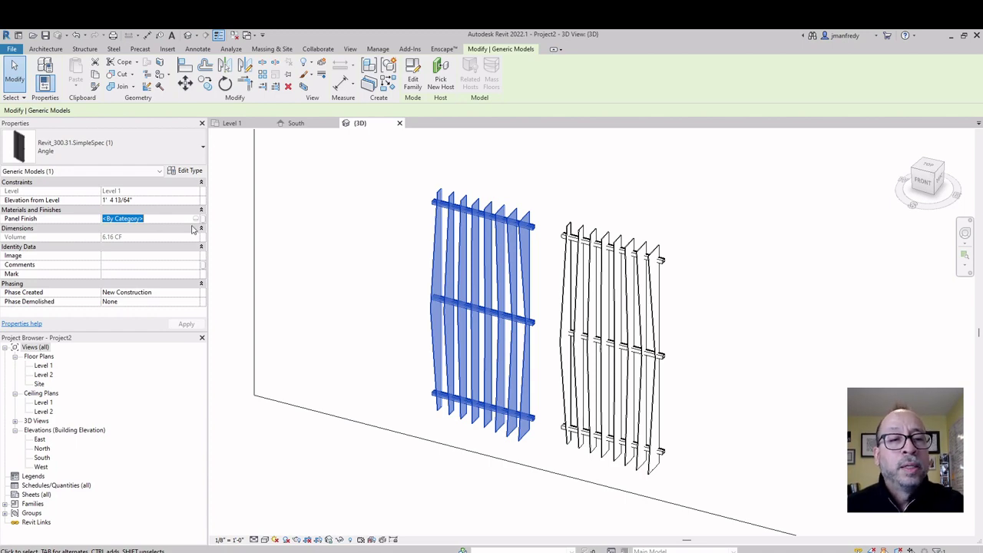
left_click(197, 221)
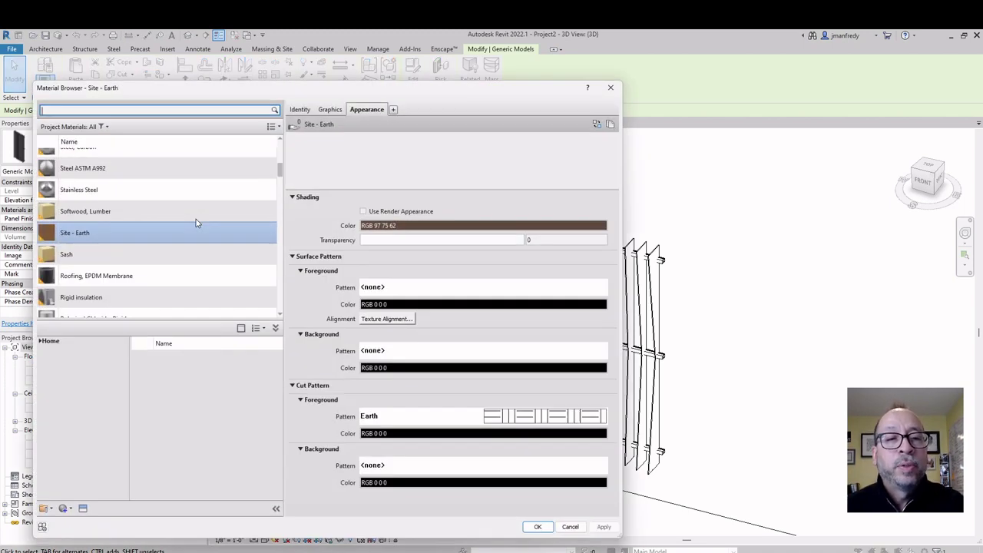
left_click(69, 509)
left_click(81, 521)
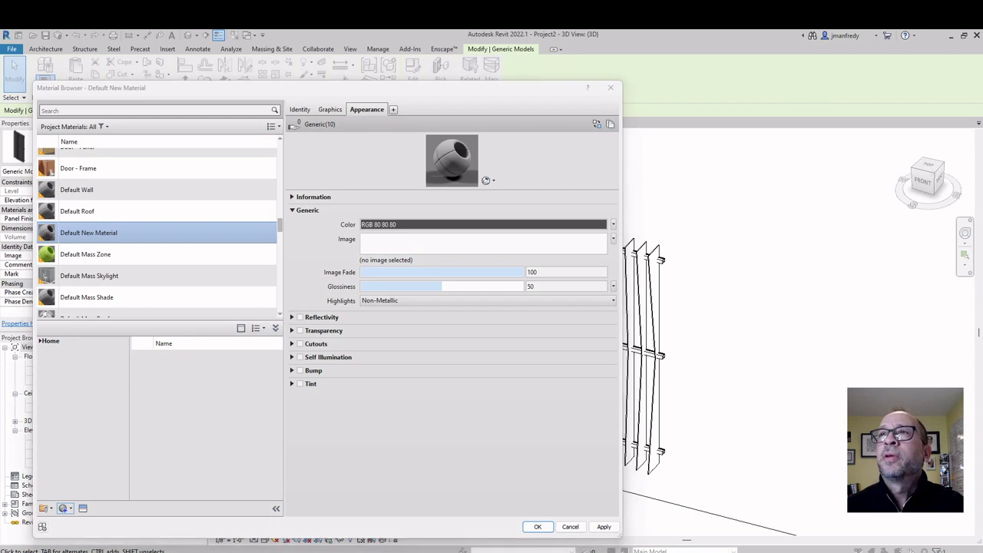
- Switch to Chrome and open the Sola Felt Admiral color page from the Edge Modular Wall Feature product page
key("alt+Tab")
left_click_drag(515, 190, 316, 125)
double_click(316, 122)
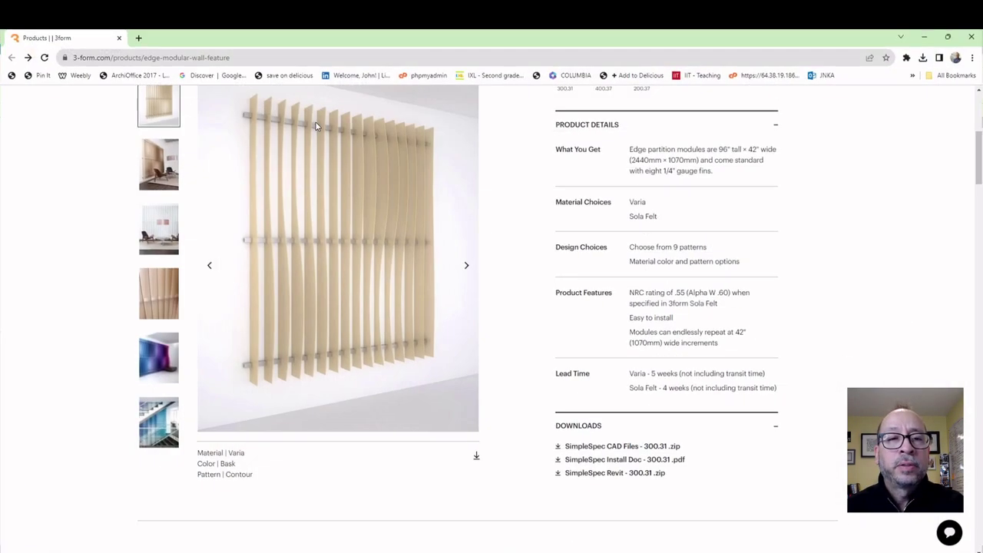
scroll(335, 321, "down", 5)
scroll(342, 319, "down", 9)
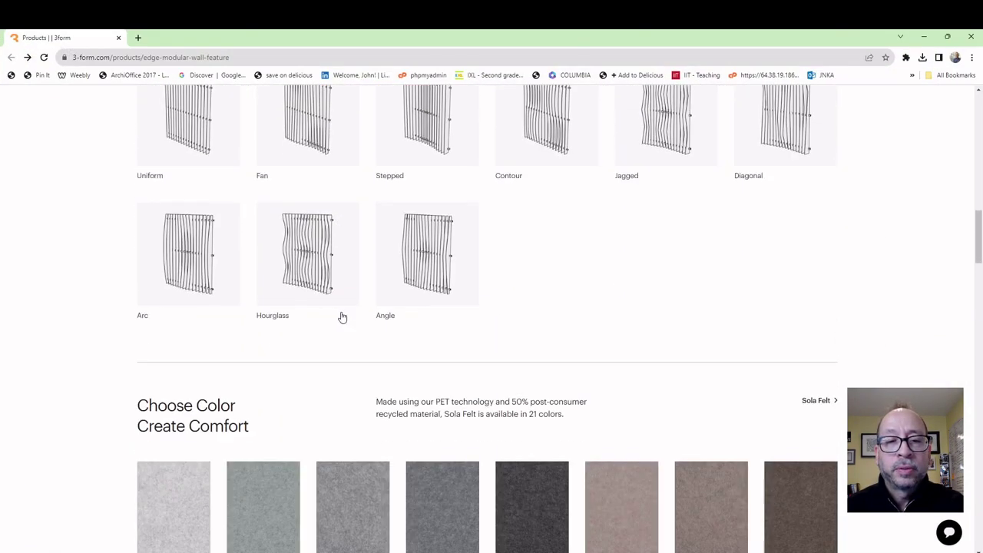
left_click(452, 303)
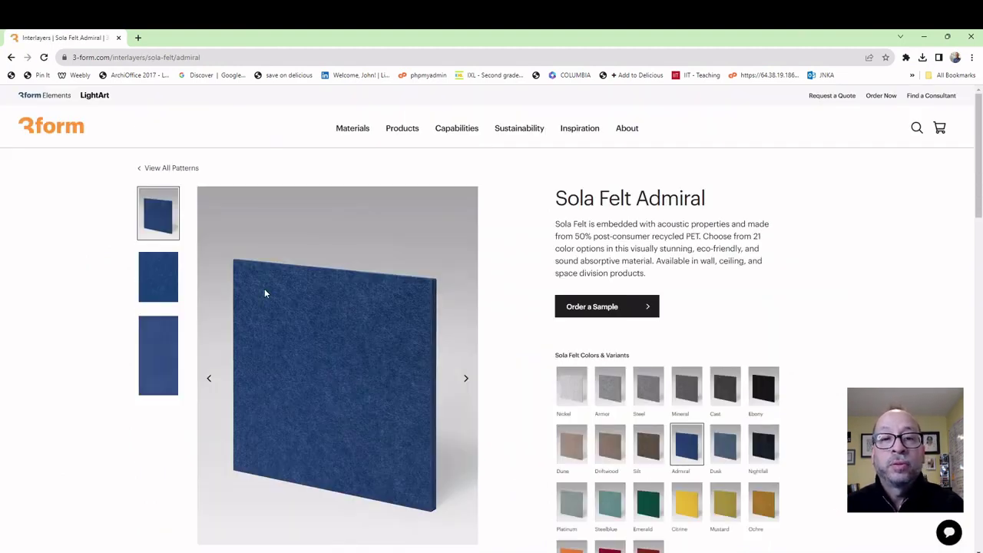
- Open the close-up Sola Felt Admiral texture at full size in its own window and save the image
left_click(163, 281)
scroll(307, 280, "down", 1)
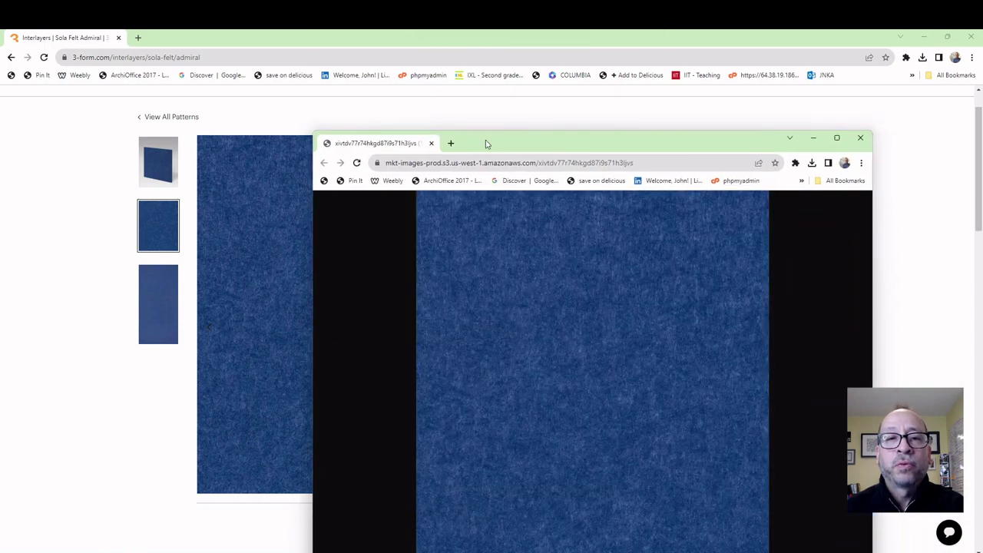
double_click(487, 143)
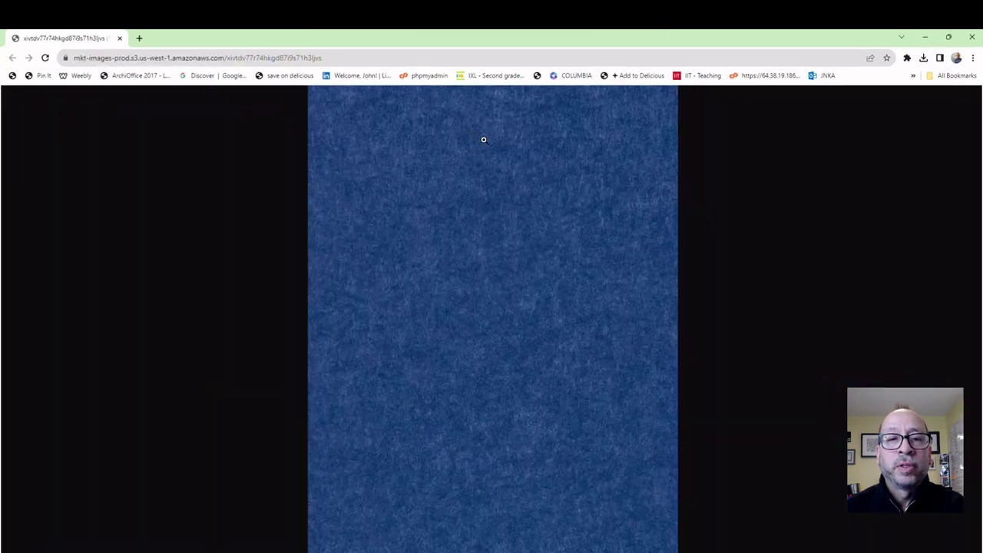
right_click(489, 253)
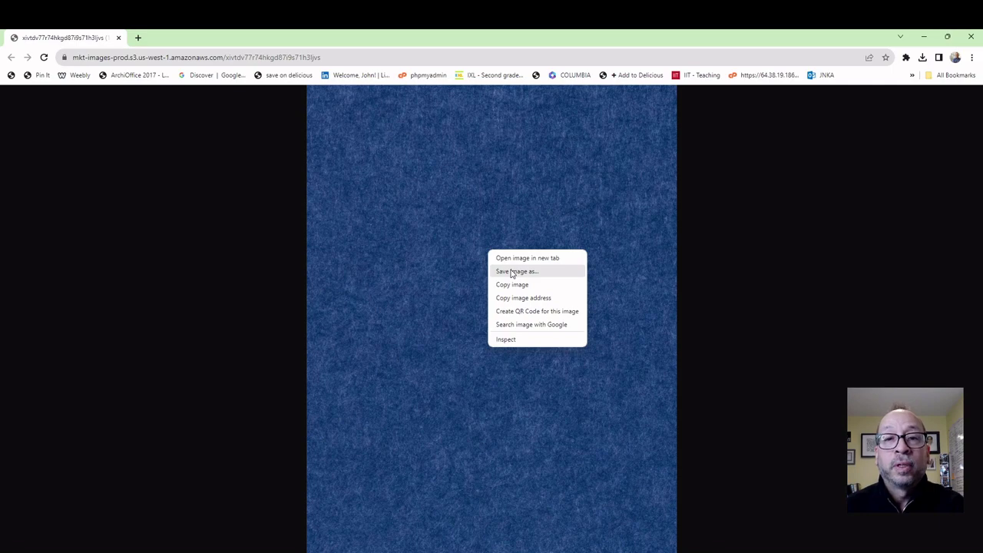
left_click(513, 272)
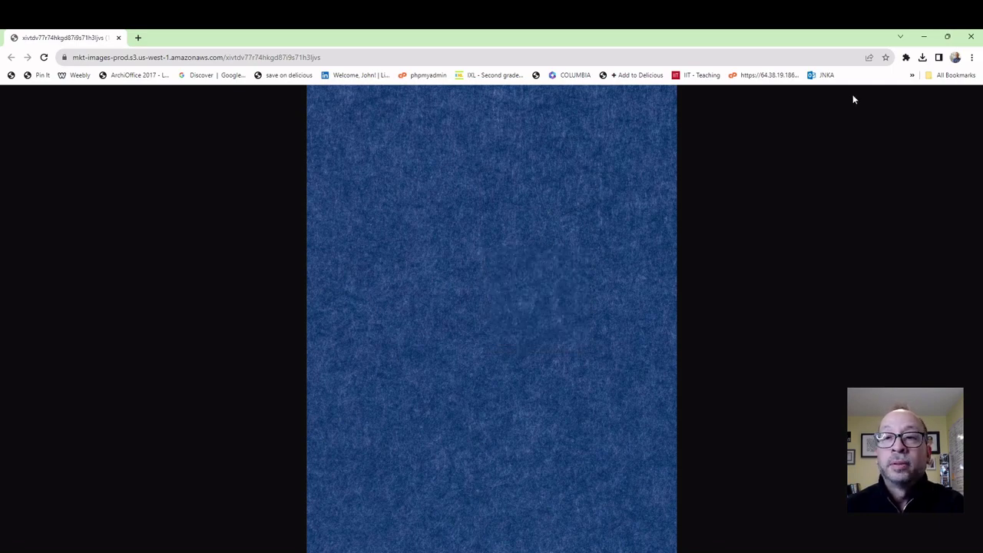
- Close the texture window and load 3form-sola-felt-admiral-swatch.jpg as the new material's appearance image in Revit
left_click(971, 37)
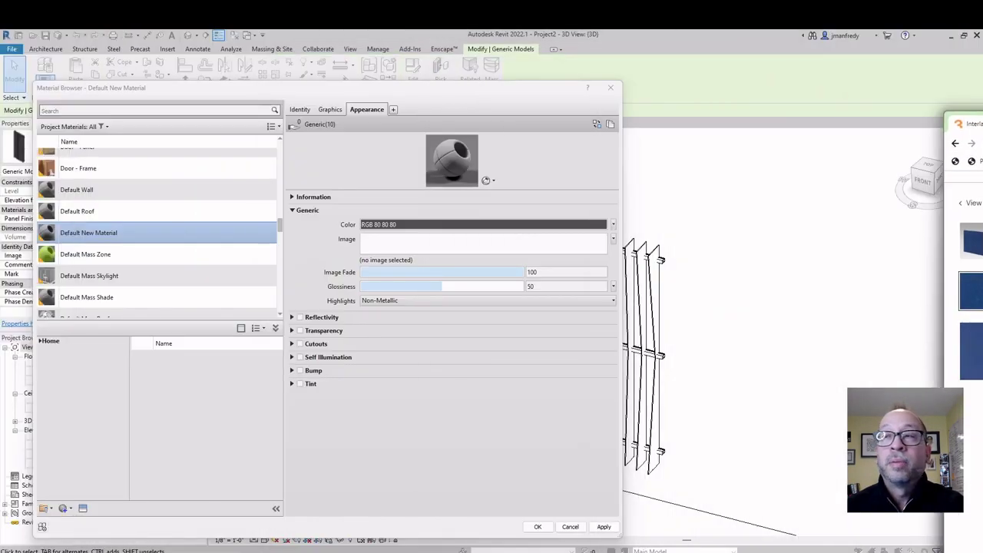
left_click(397, 246)
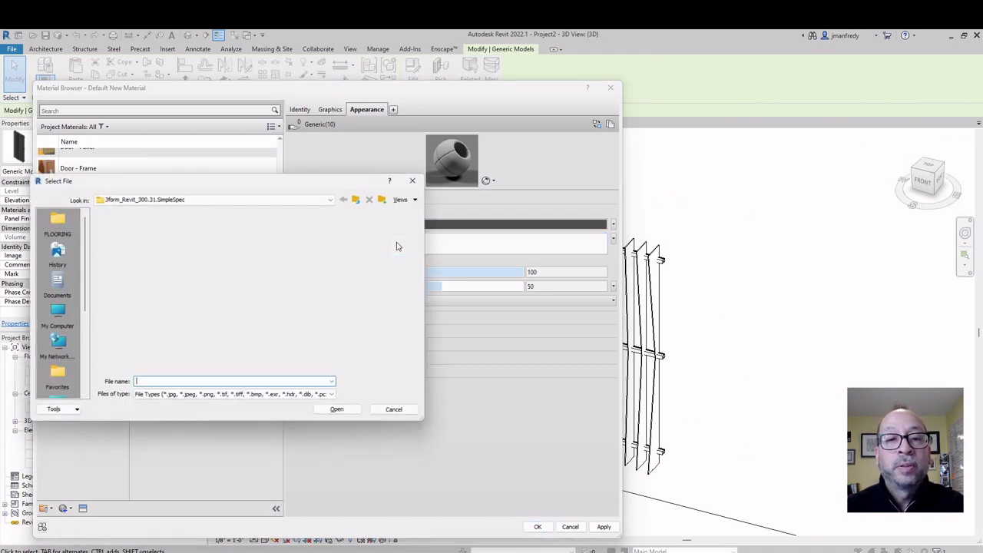
left_click(176, 226)
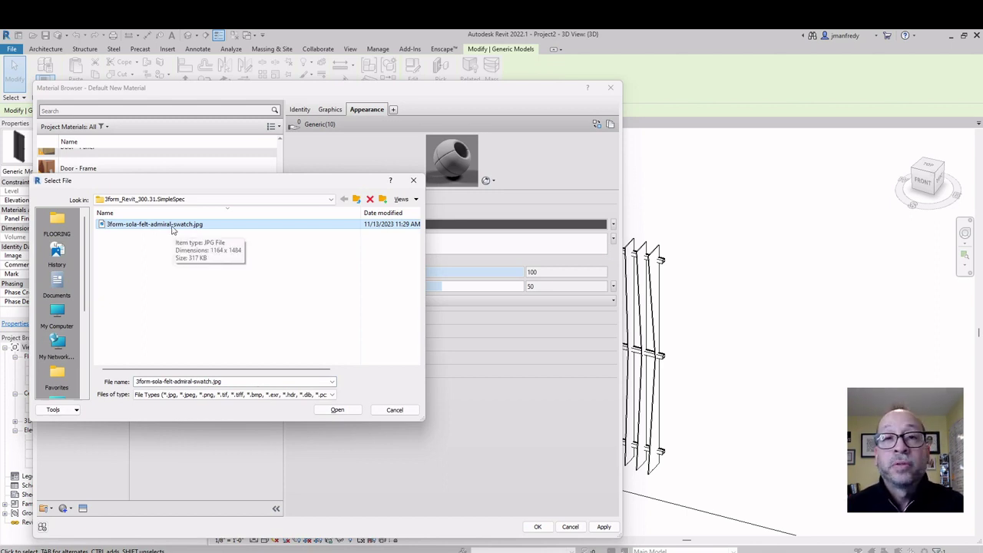
double_click(173, 226)
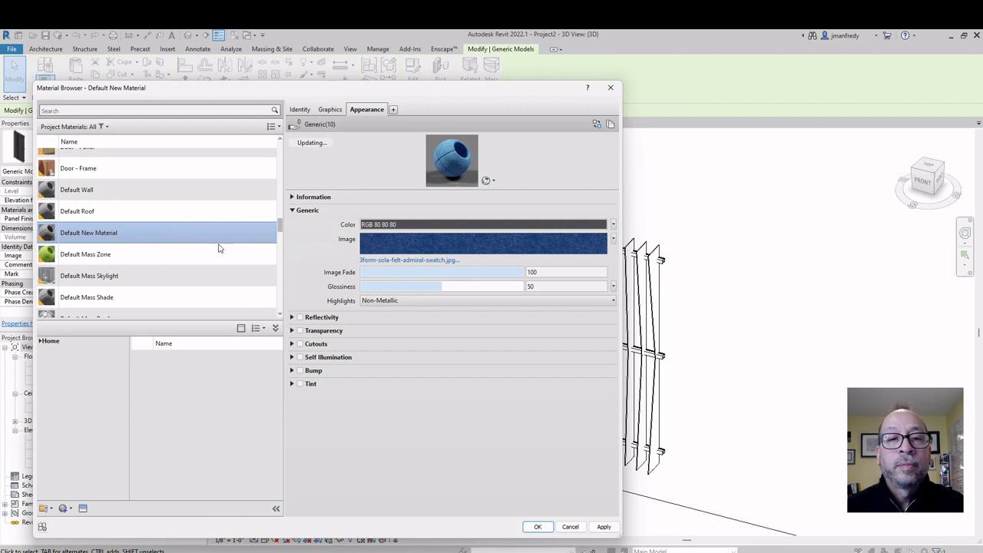
- Examine the Admiral swatch's preview and its sample width and height in the Texture Editor
left_click(421, 244)
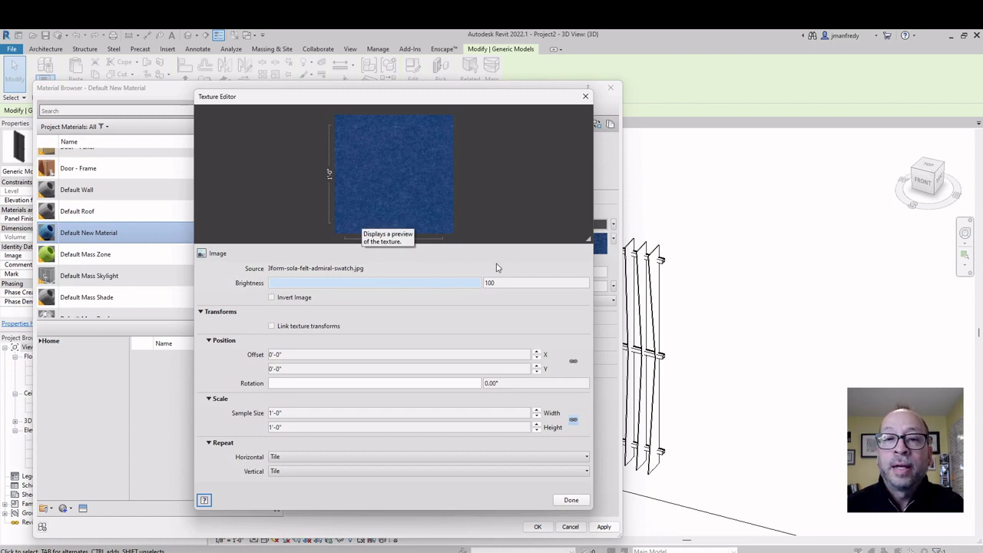
left_click_drag(600, 315, 598, 372)
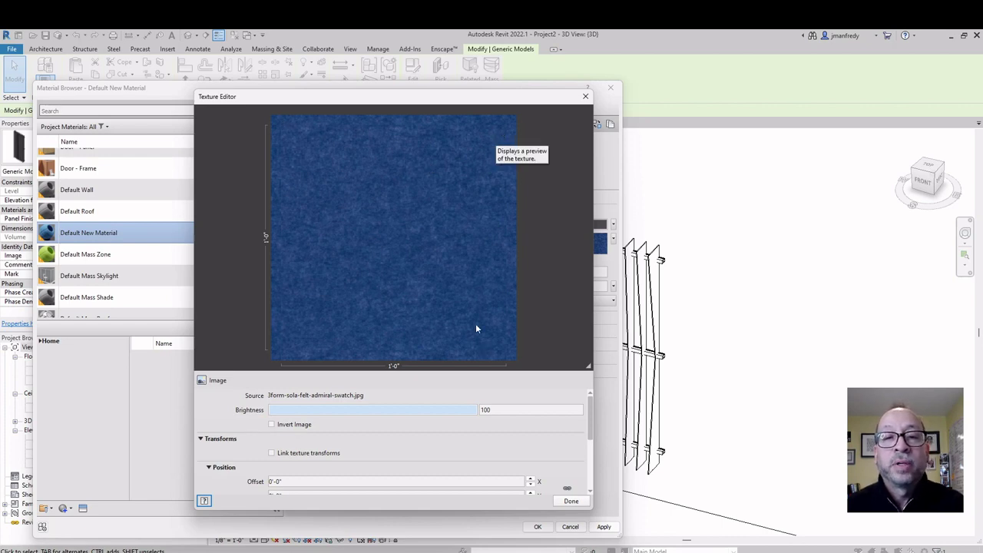
left_click_drag(592, 372, 542, 249)
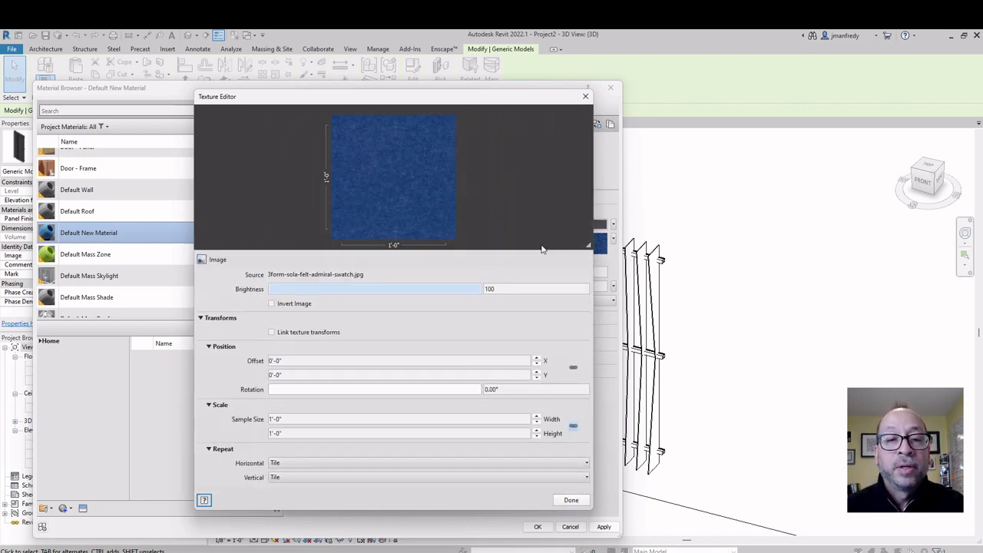
left_click(307, 420)
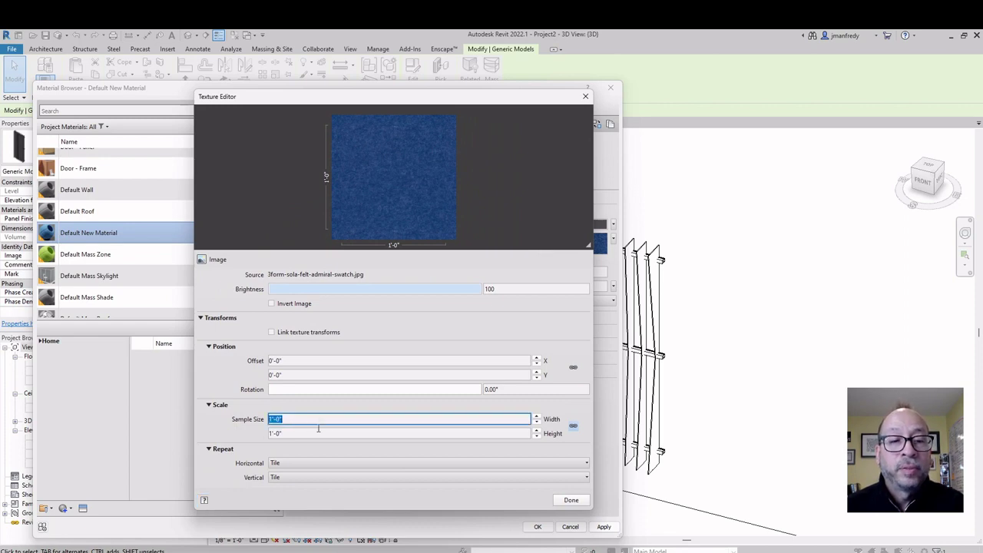
left_click(317, 434)
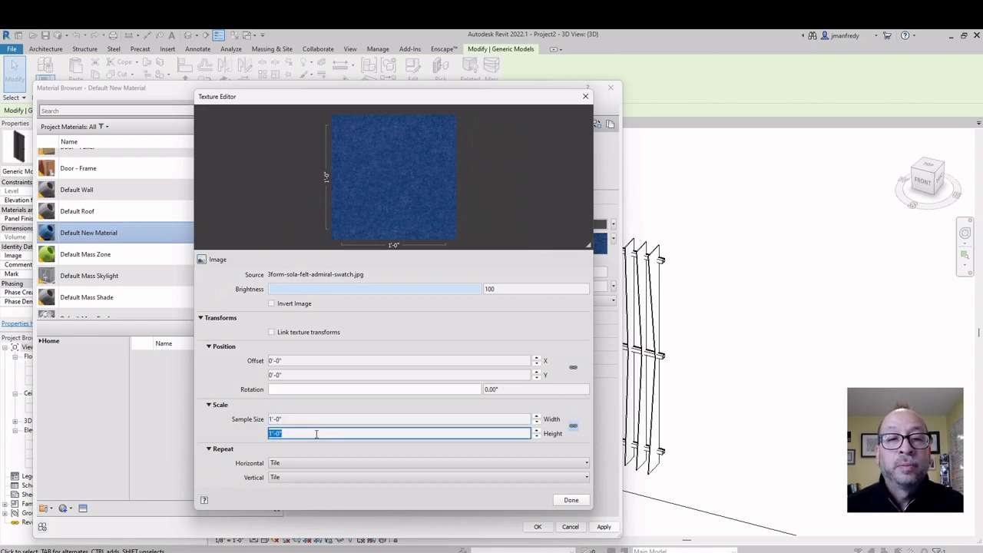
left_click(567, 499)
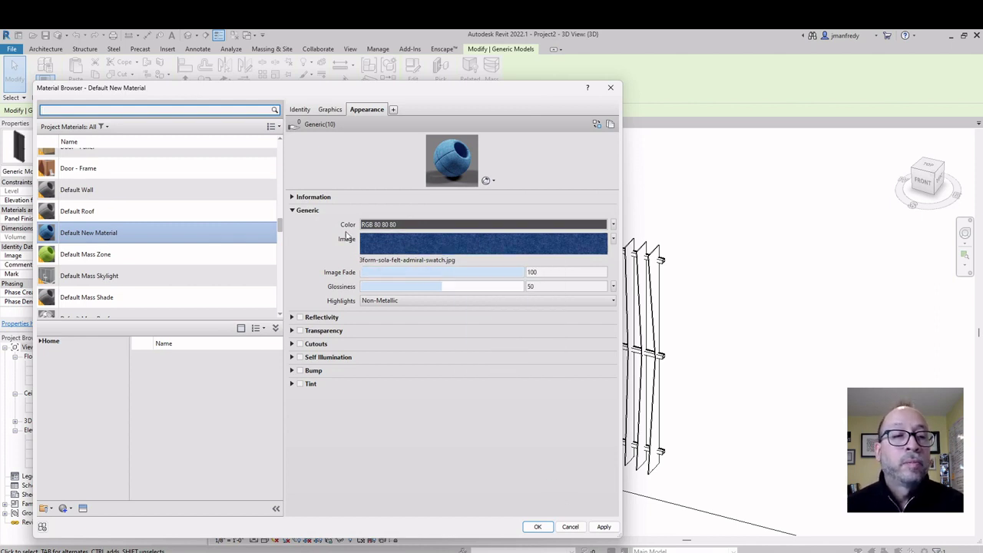
- Rename the new material as JM 3FORM ADMIRAL BLUE and assign it to the first panel's Panel Finish
right_click(99, 231)
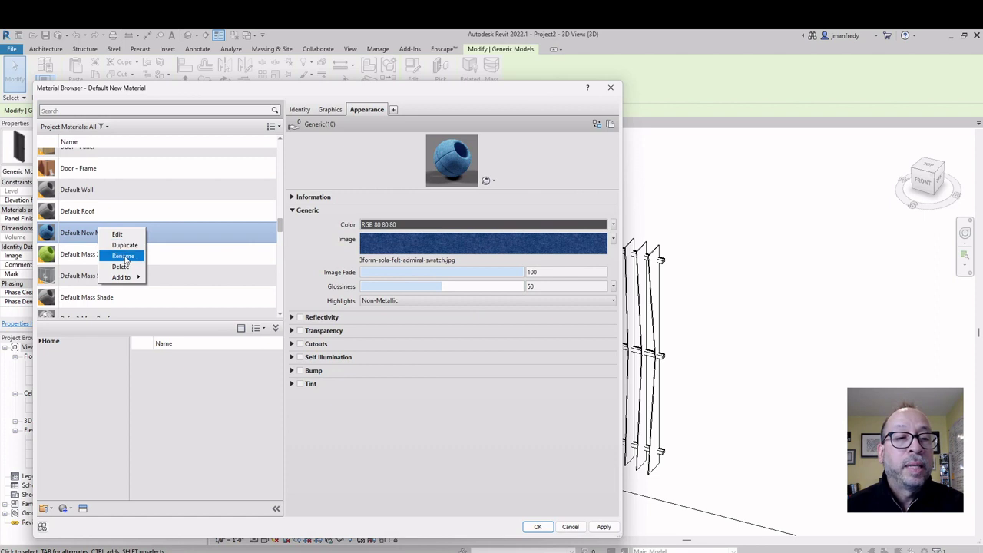
left_click(123, 255)
type("JM ADMIRAL BLUE")
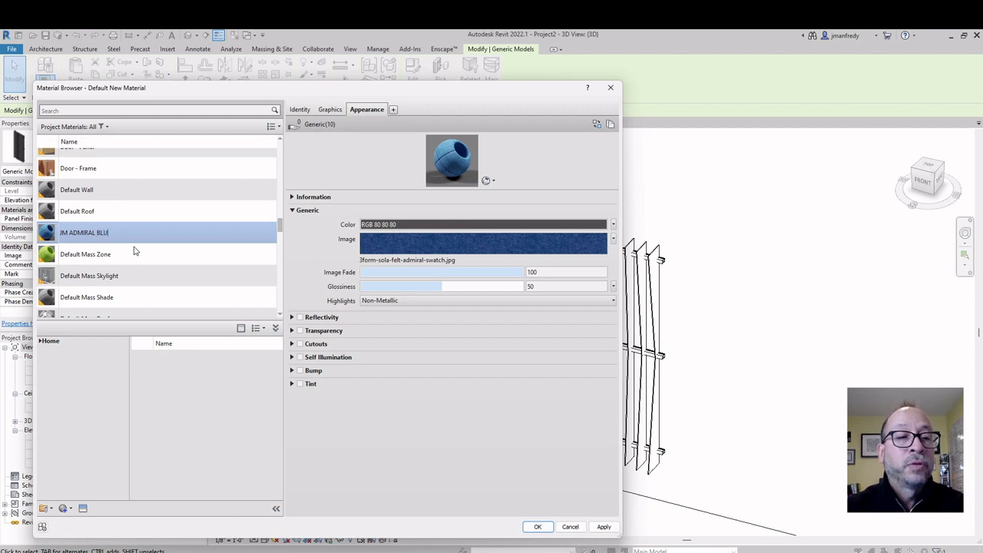
left_click(68, 235)
type("3FORM AD")
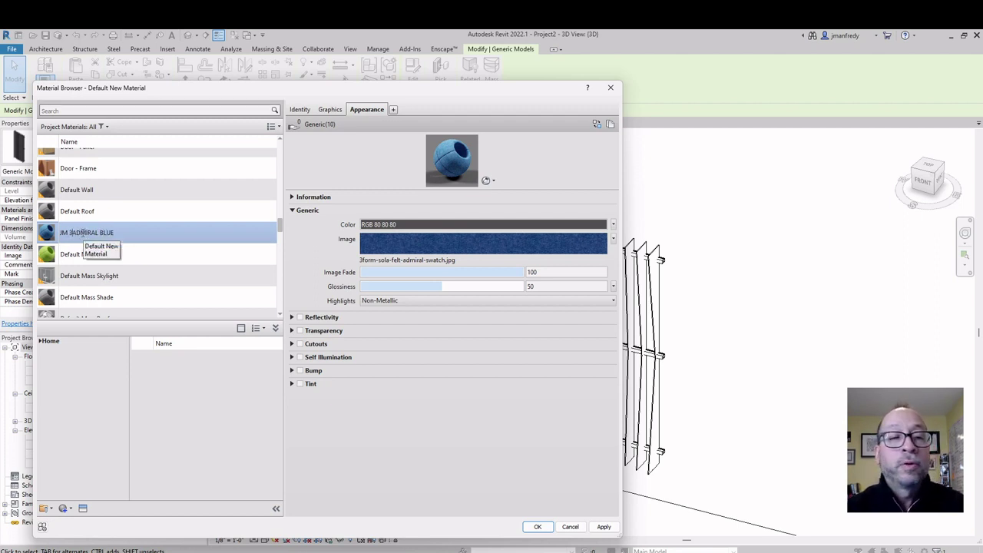
type("MIRAL")
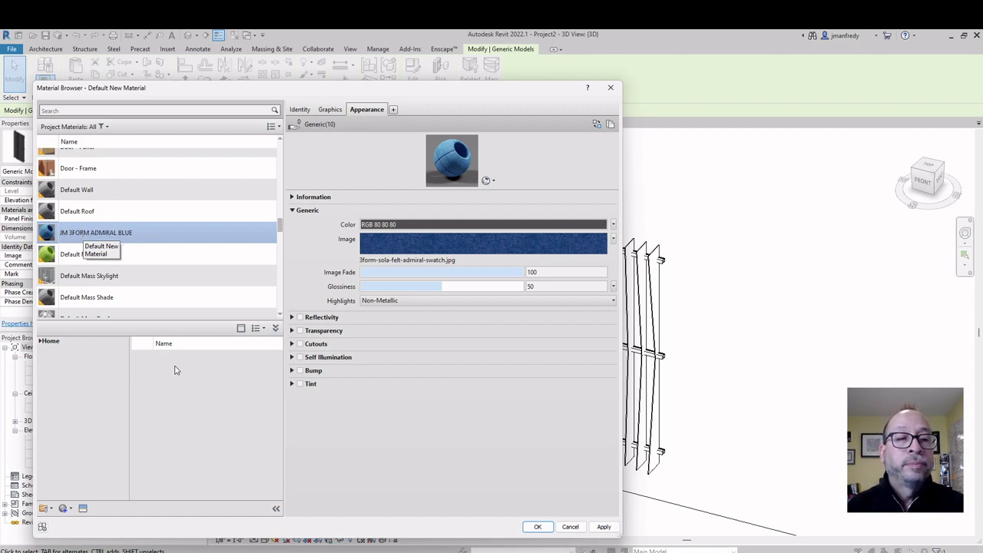
key("Return")
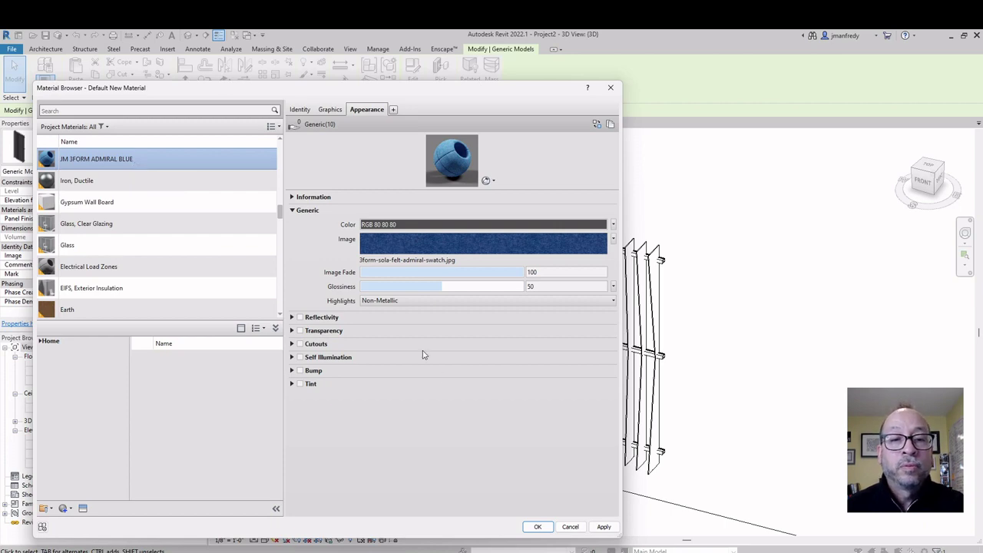
left_click(538, 527)
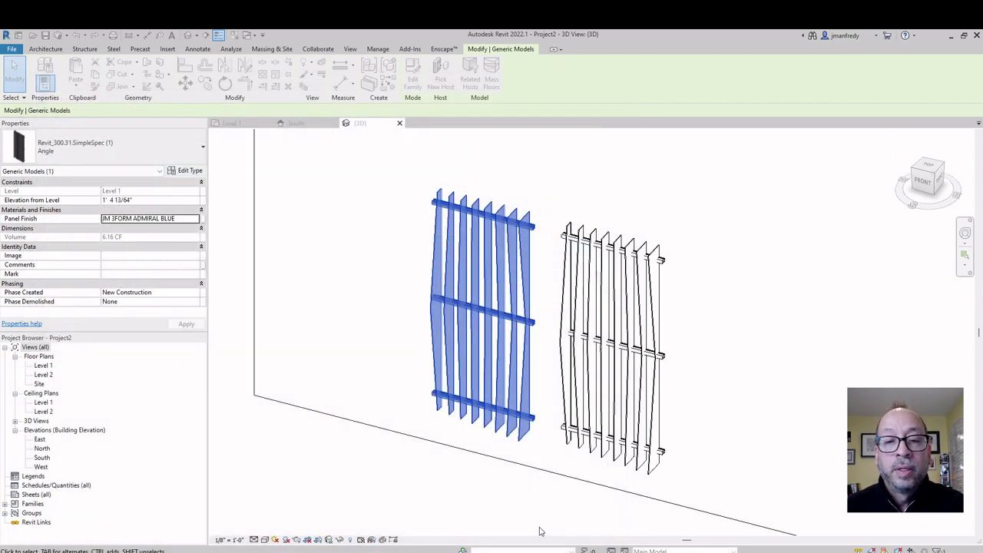
- Check the Panel Finish material assigned to the first panel in the 3D view
left_click(434, 482)
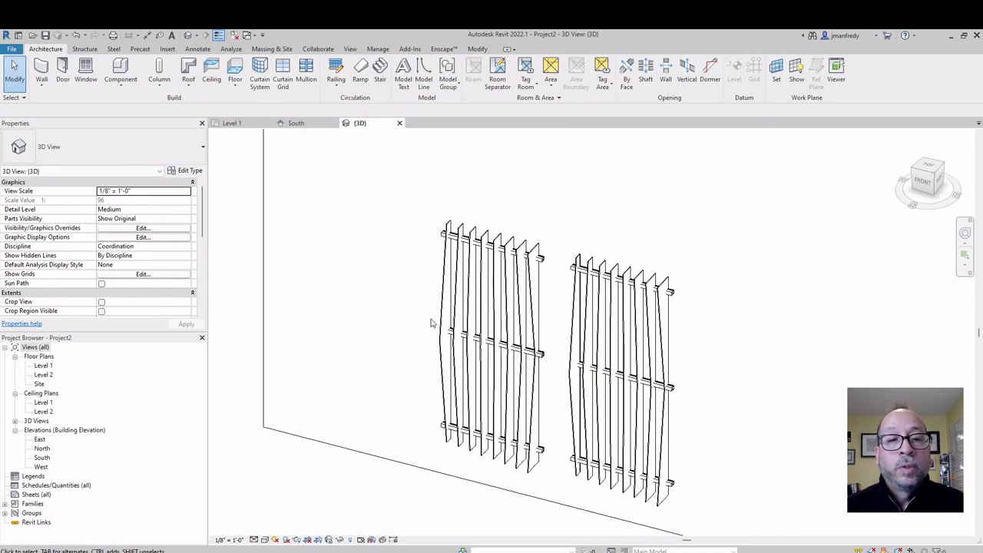
left_click(440, 323)
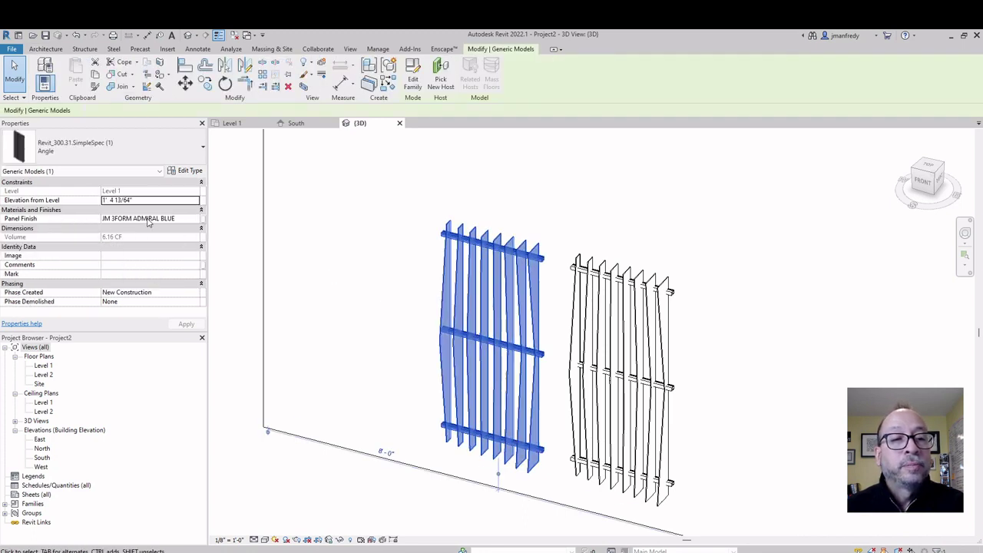
left_click(299, 462)
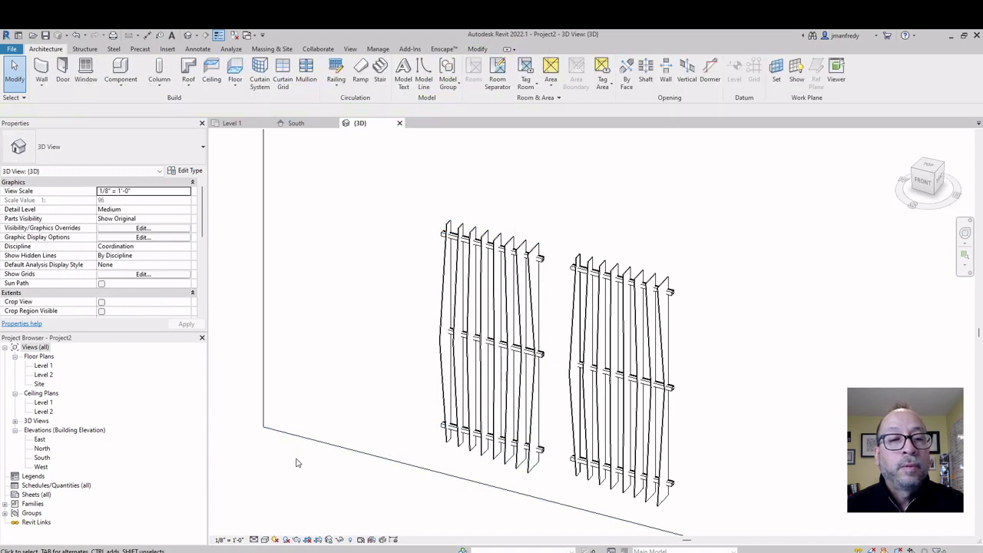
- Open the Material Browser for the Hardware parameter in the first panel's type properties
left_click(539, 261)
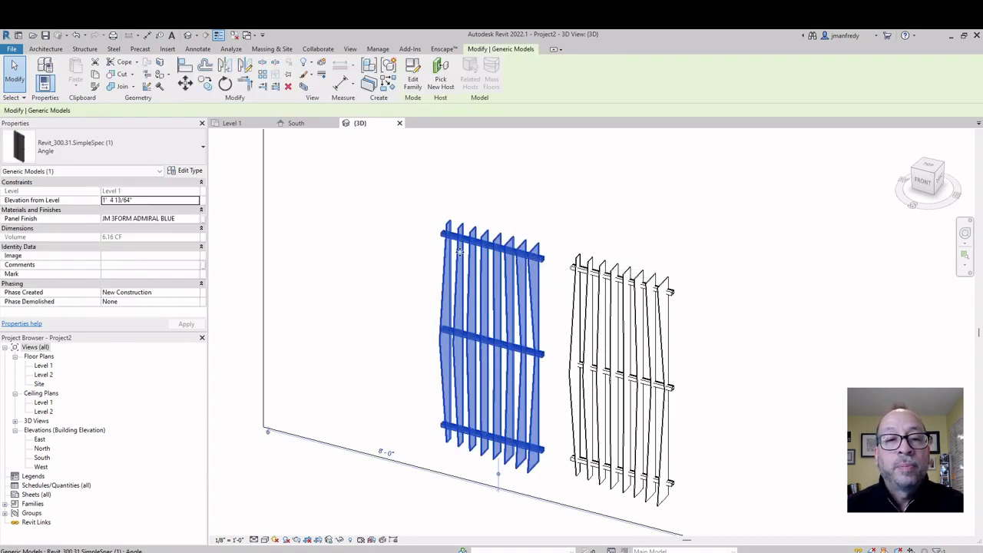
left_click(189, 171)
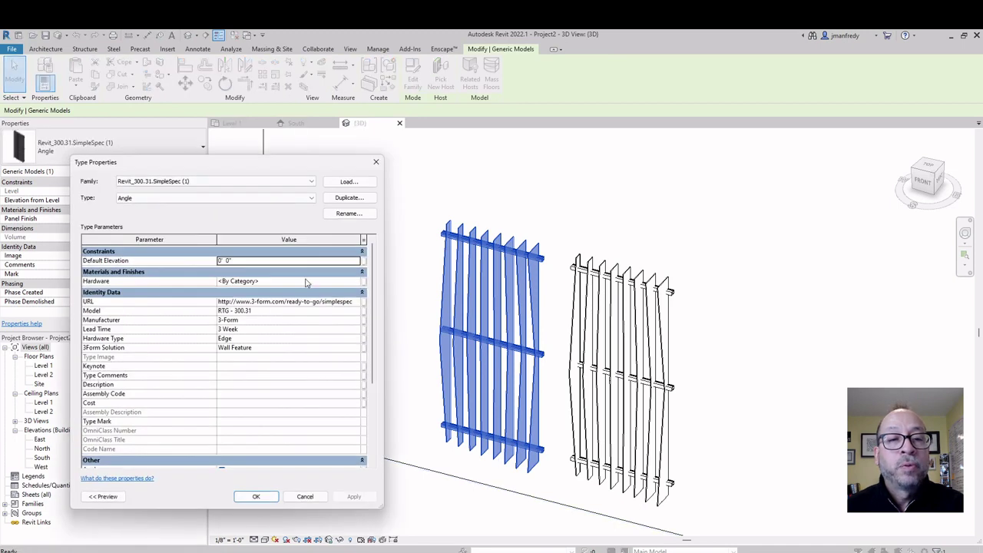
left_click(295, 282)
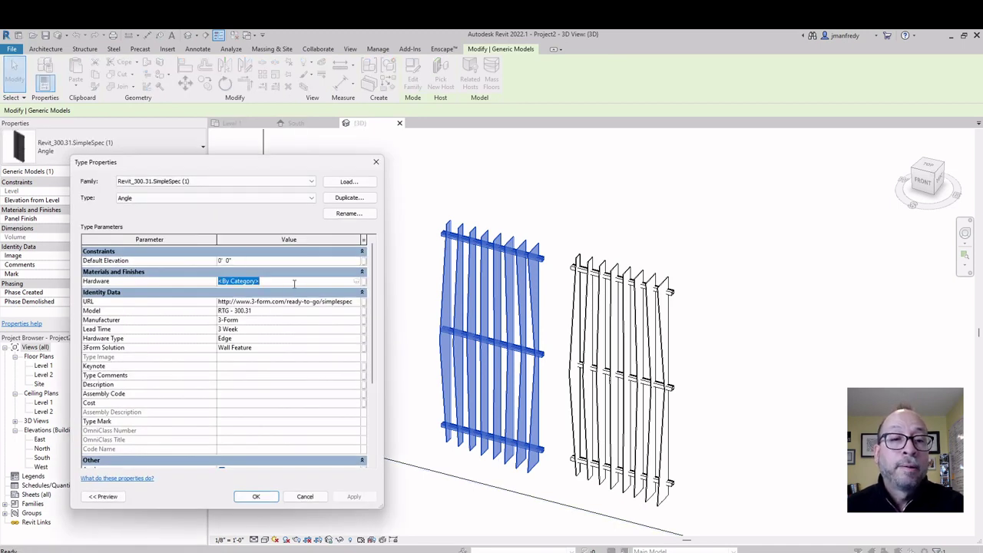
left_click(363, 281)
key("Escape")
left_click(328, 282)
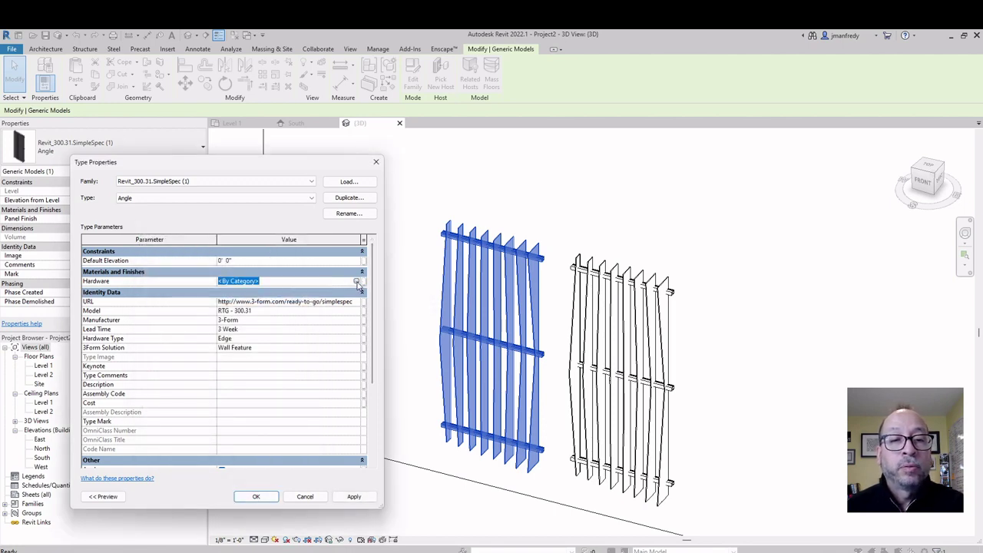
left_click(357, 282)
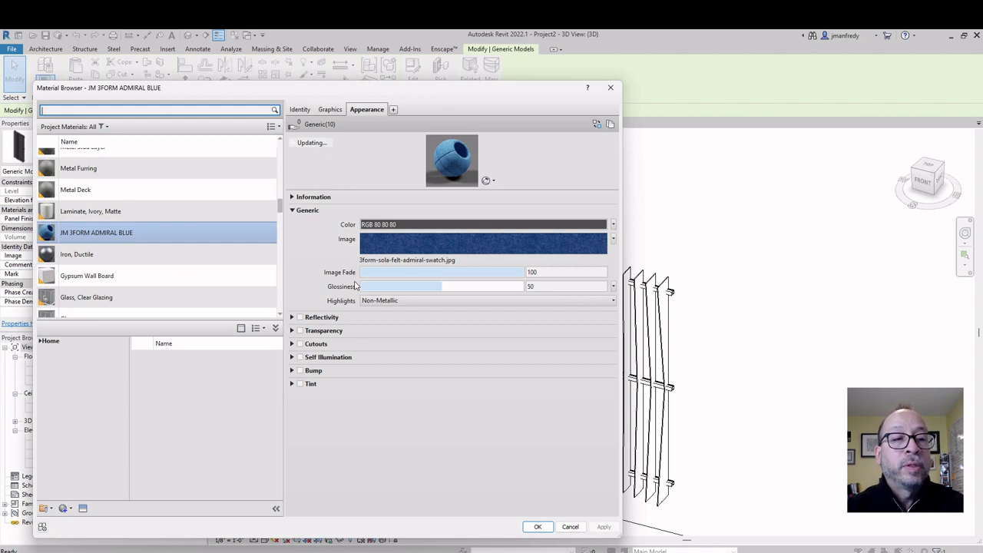
- Search the materials for STAINLESS, assign Steel ASTM A992 to the Hardware parameter and accept the type properties
type("stAIN")
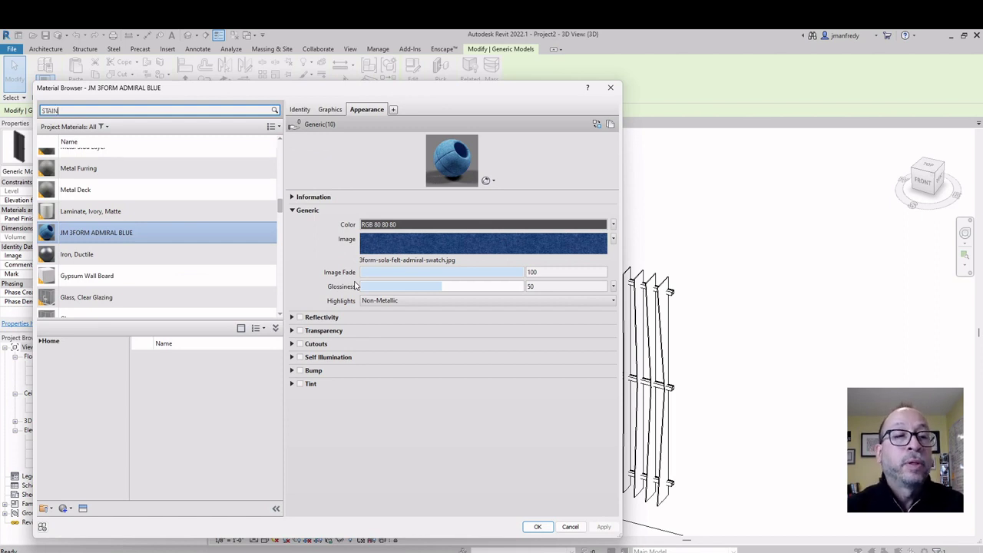
type("LESS")
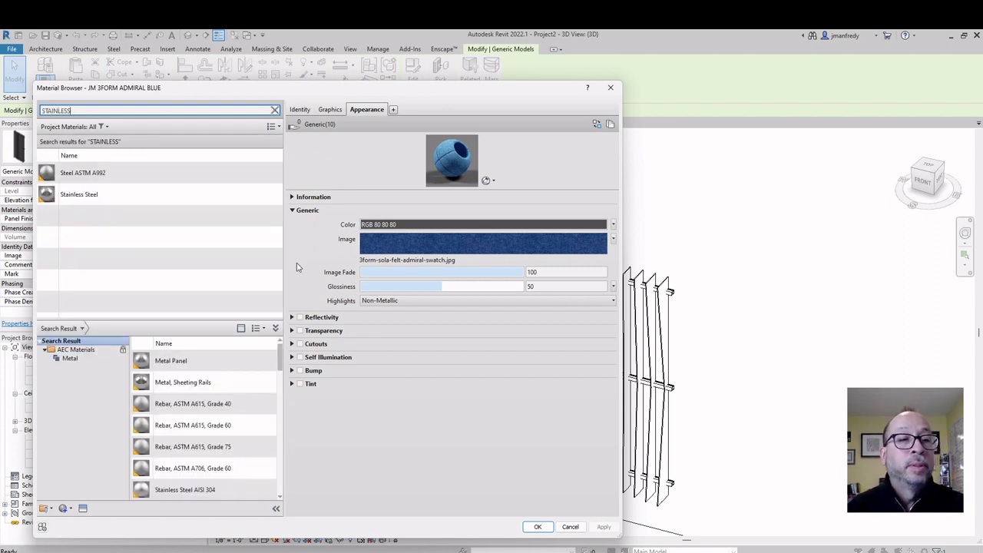
double_click(99, 175)
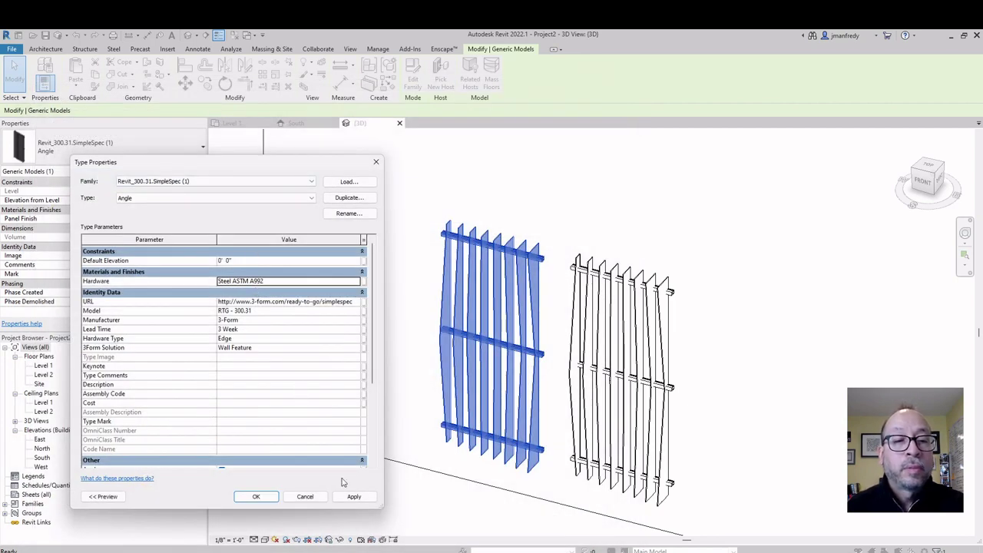
left_click(355, 498)
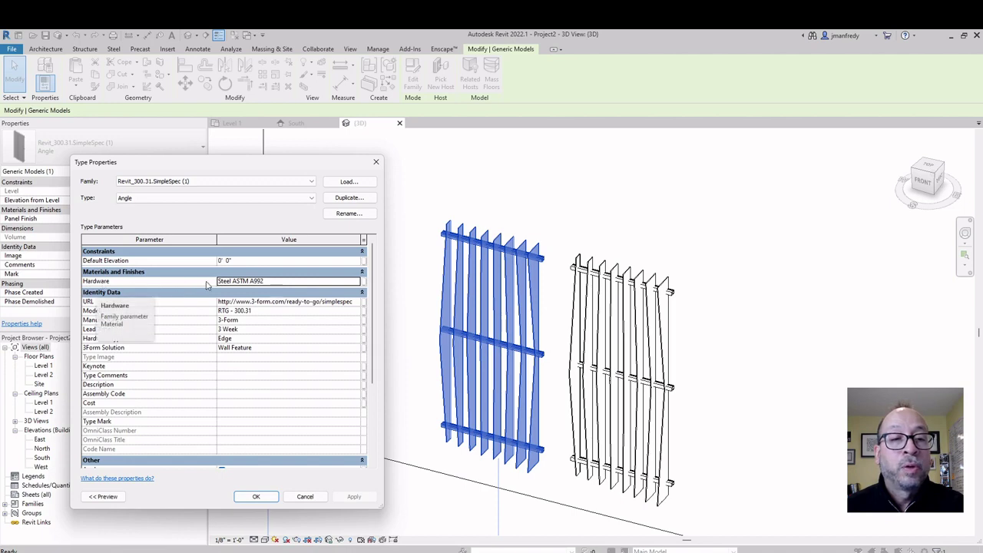
left_click(271, 285)
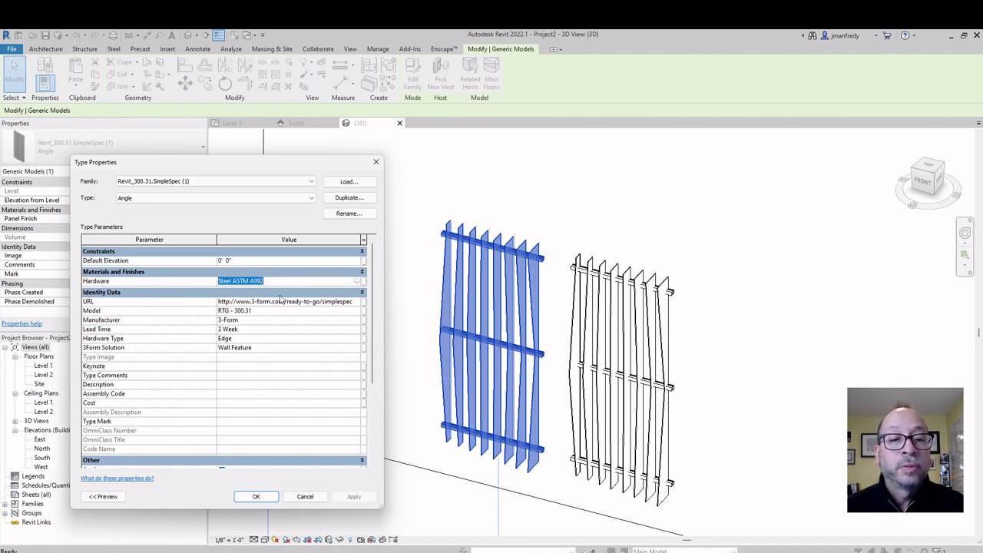
left_click(258, 497)
- Set the 3D view's visual style to Realistic and inspect the panels and hardware rail ends up close
left_click(376, 504)
middle_click_drag(375, 504, 361, 372, "shift")
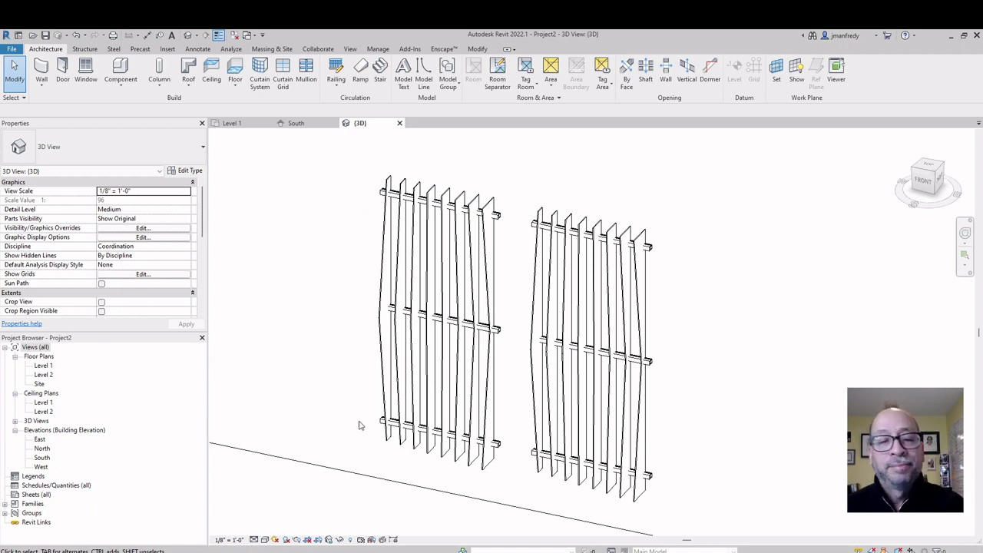
left_click(266, 540)
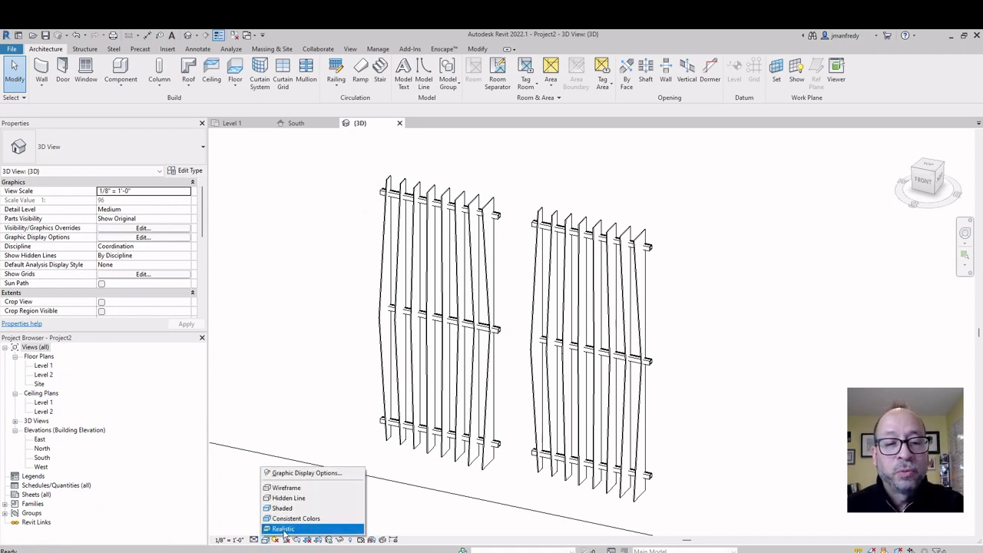
left_click(285, 530)
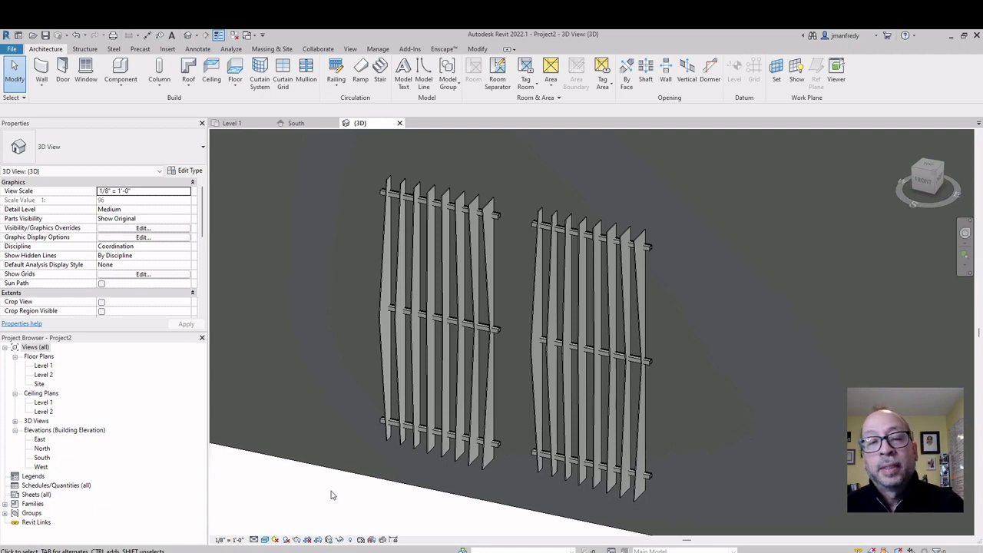
scroll(532, 212, "up", 6)
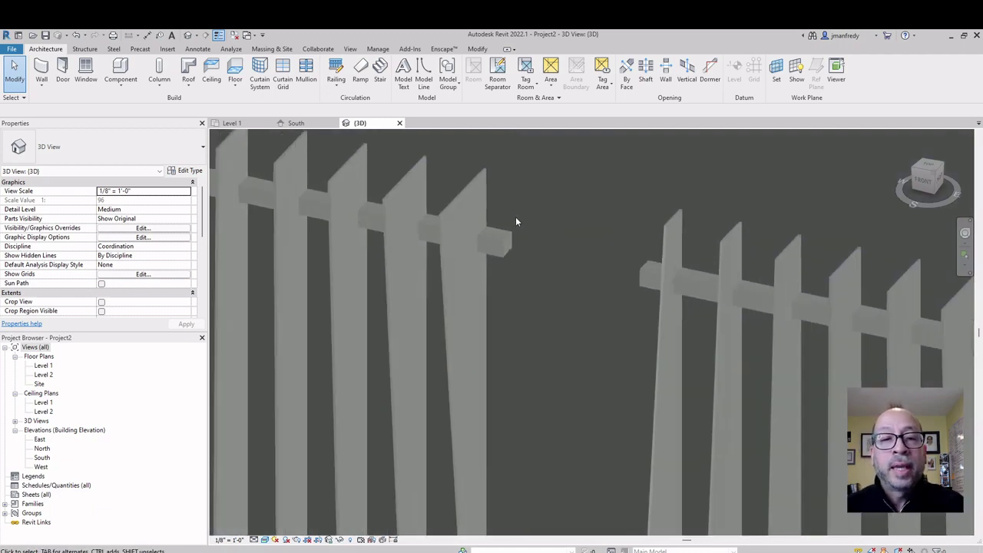
scroll(513, 229, "up", 6)
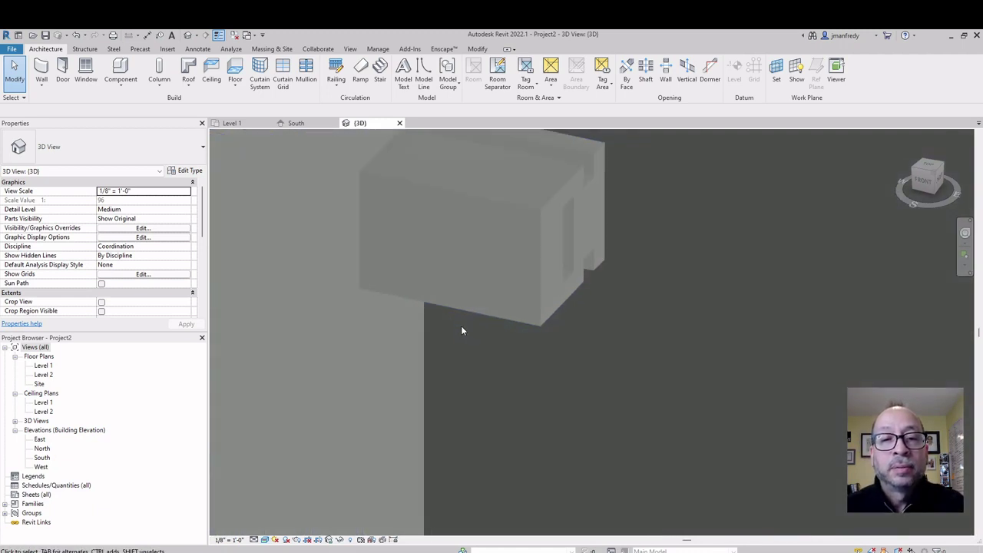
scroll(445, 228, "down", 8)
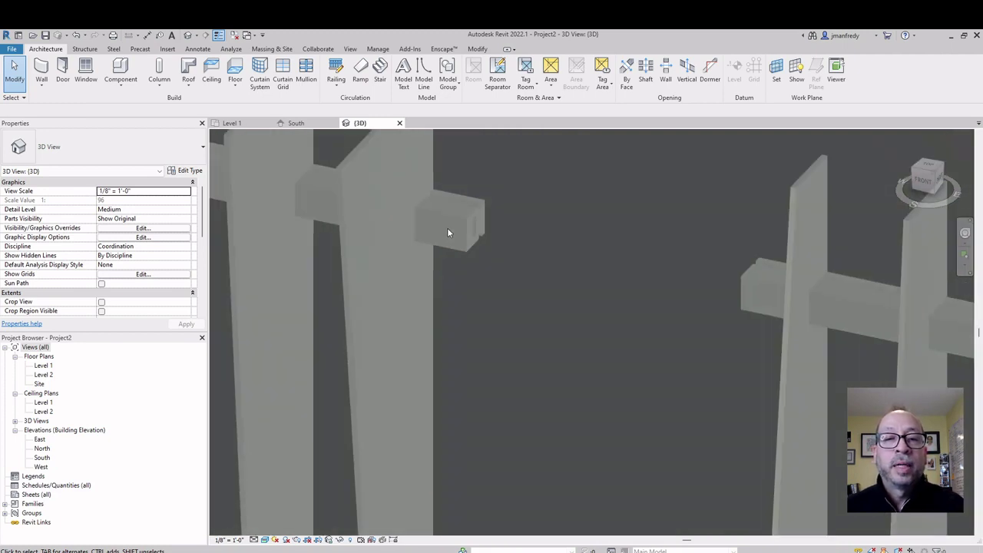
- Open the first panel's Panel Finish material and compare its shading color with its appearance image
scroll(447, 231, "down", 3)
middle_click_drag(447, 230, 214, 300, "shift")
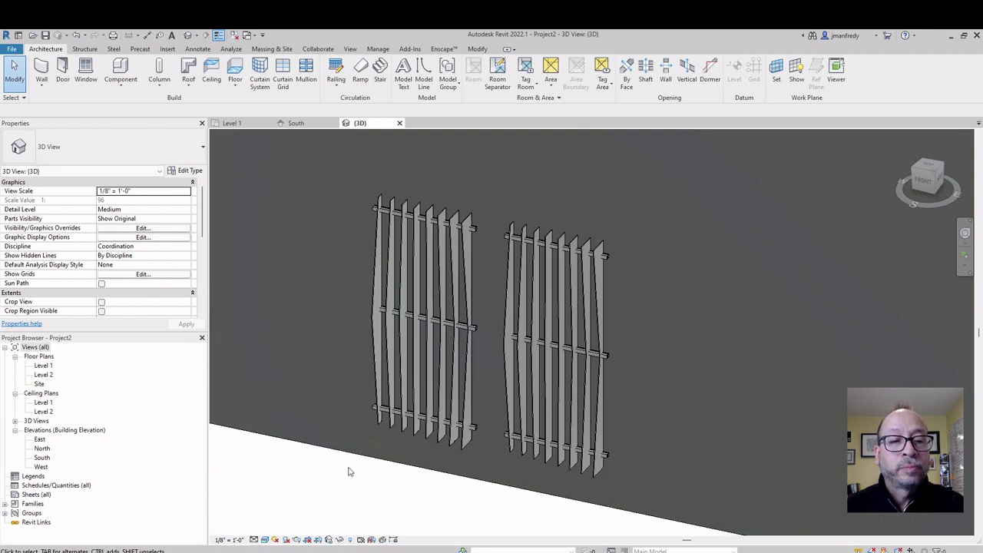
left_click(381, 419)
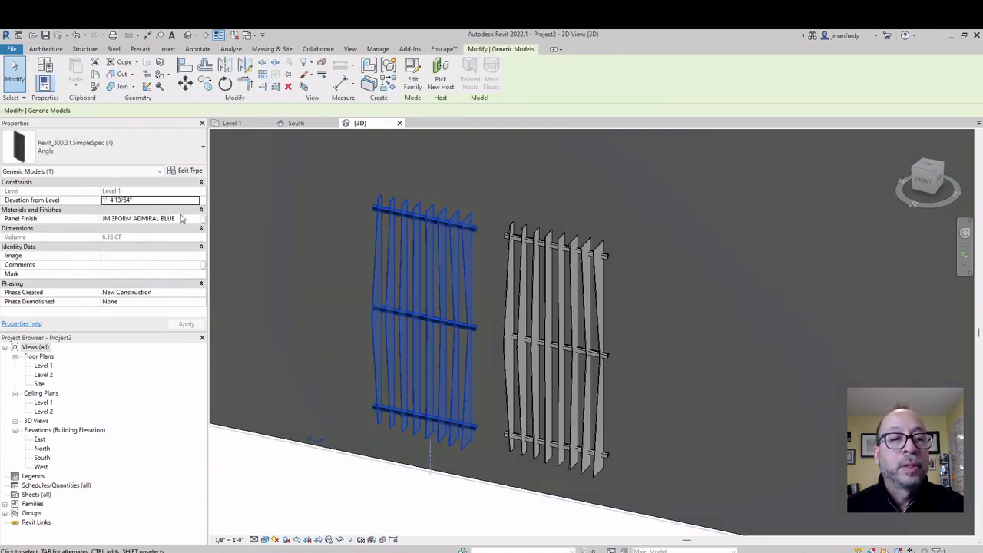
left_click(196, 223)
left_click(197, 222)
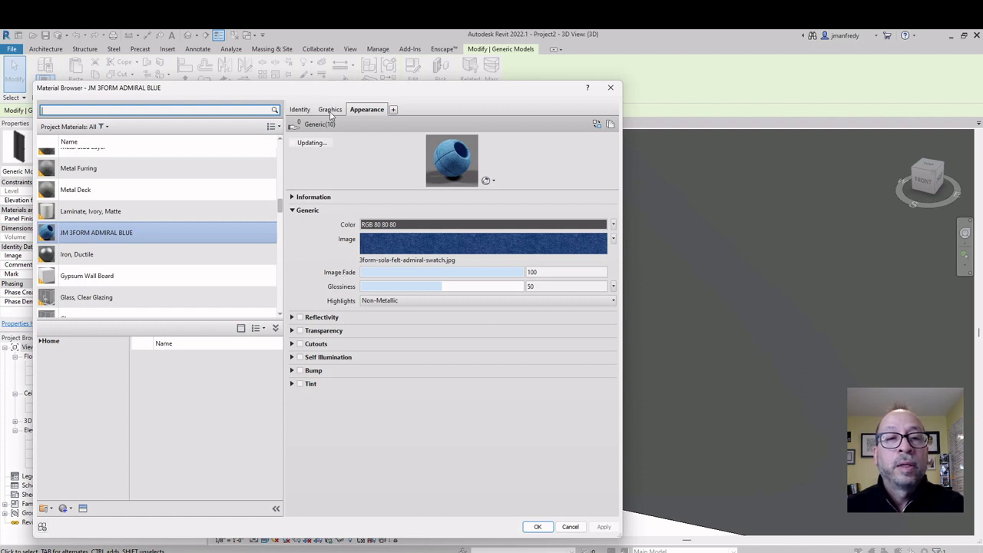
left_click(330, 110)
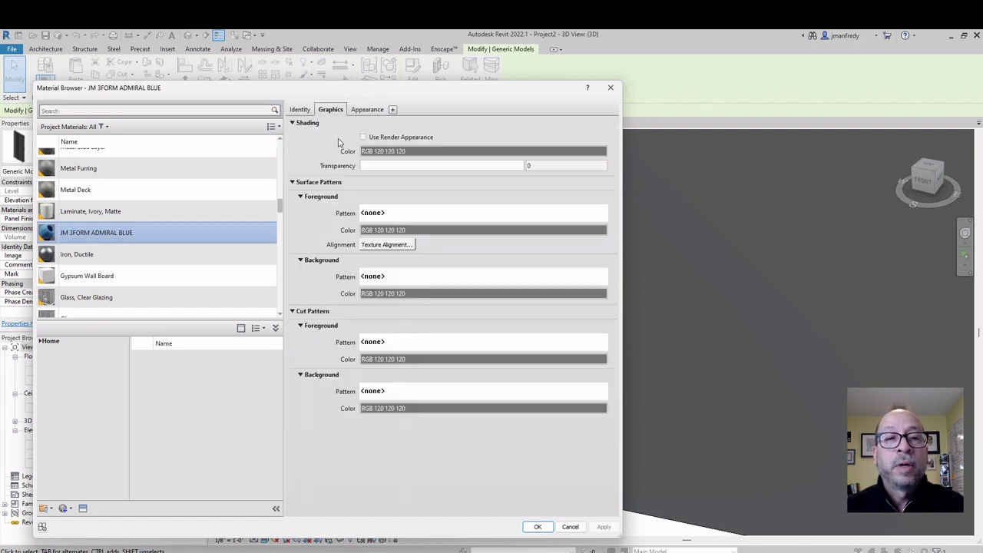
left_click(417, 152)
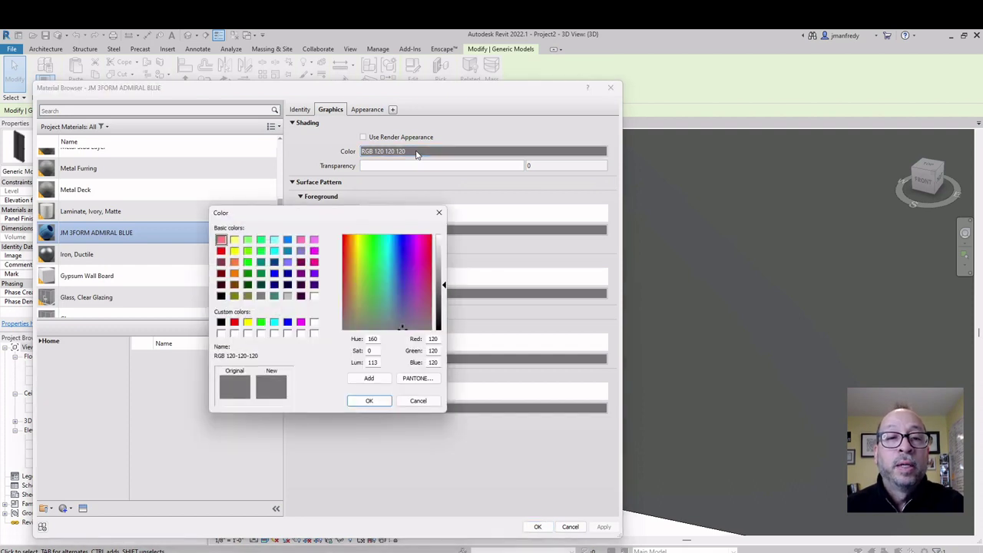
key("Escape")
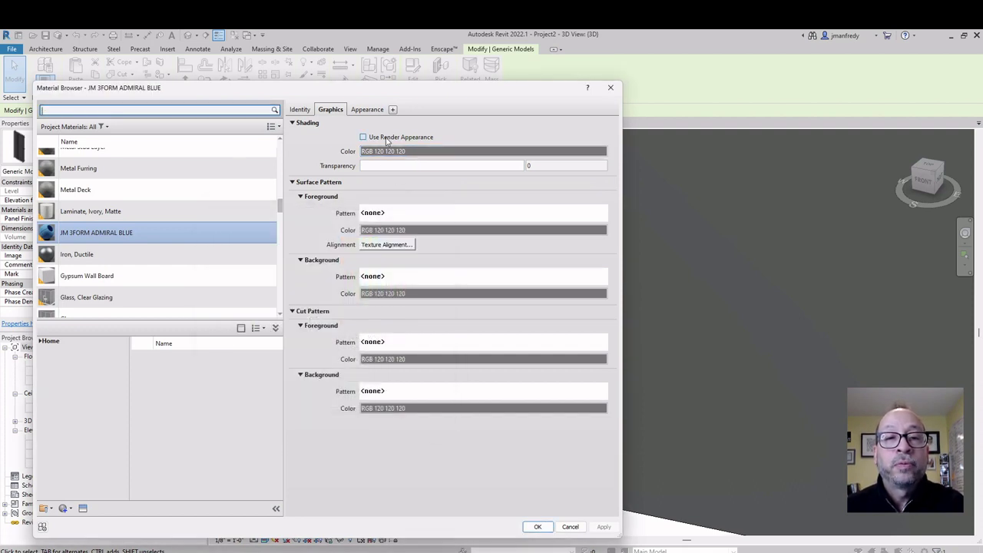
left_click(370, 111)
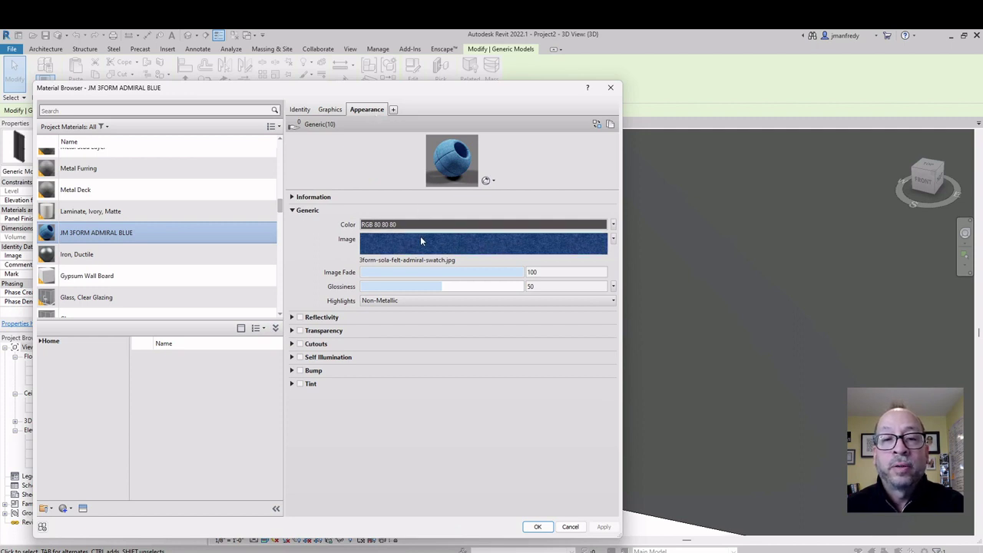
- Enable Use Render Appearance for the shading of the JM 3FORM ADMIRAL BLUE material and accept the panel finish
left_click(335, 112)
left_click(363, 138)
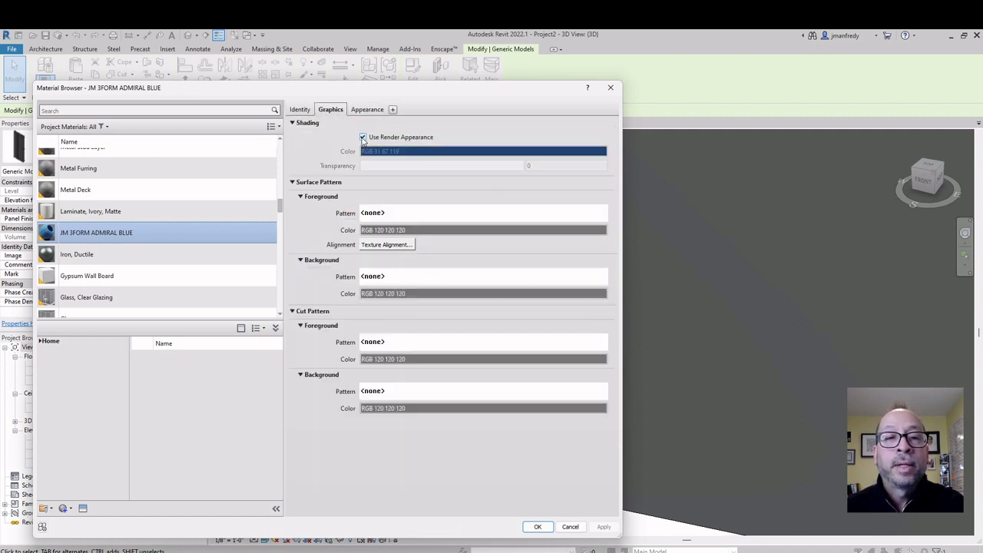
left_click(604, 528)
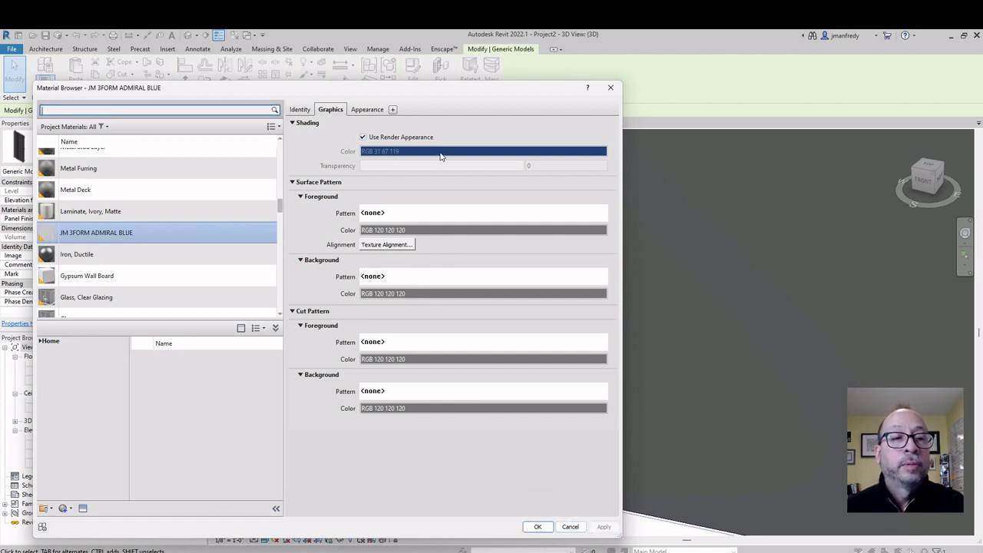
left_click(538, 527)
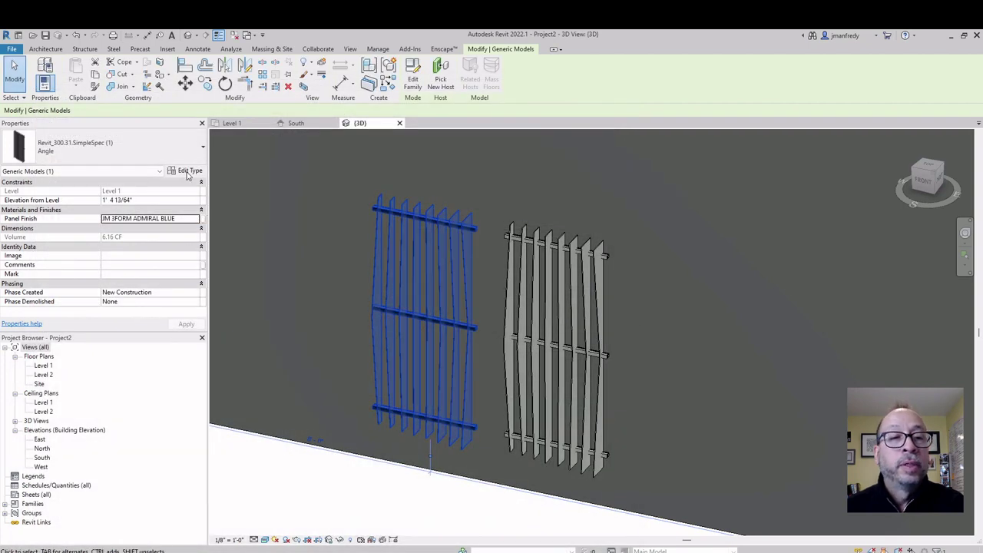
- Set the shading color of the Hardware material Steel ASTM A992 to RGB 251-147-173 and accept the type properties
left_click(185, 172)
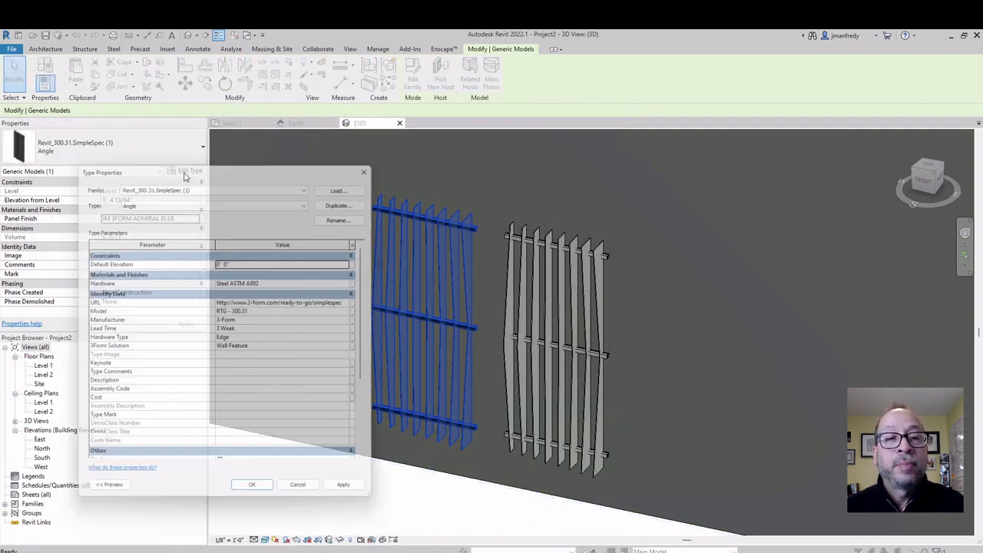
left_click(287, 281)
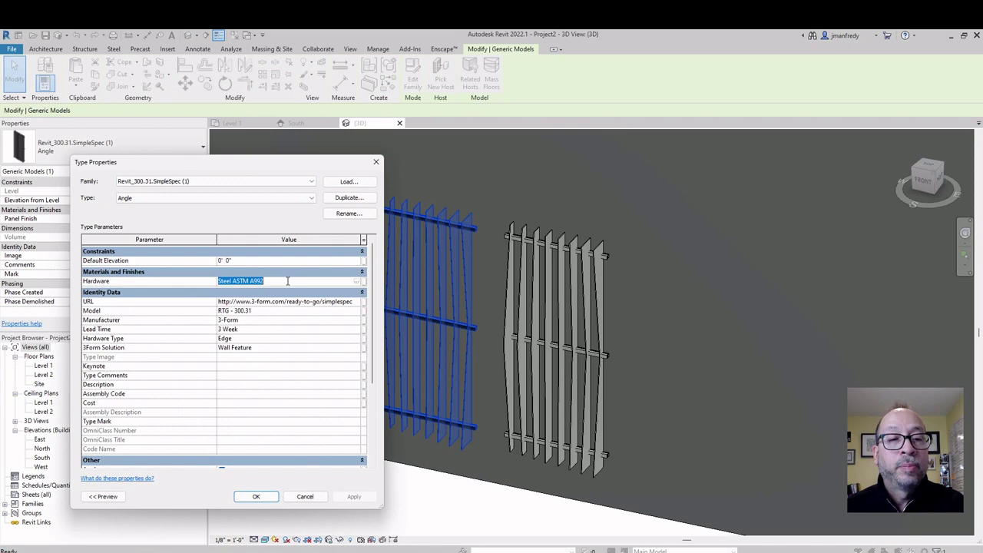
left_click(356, 282)
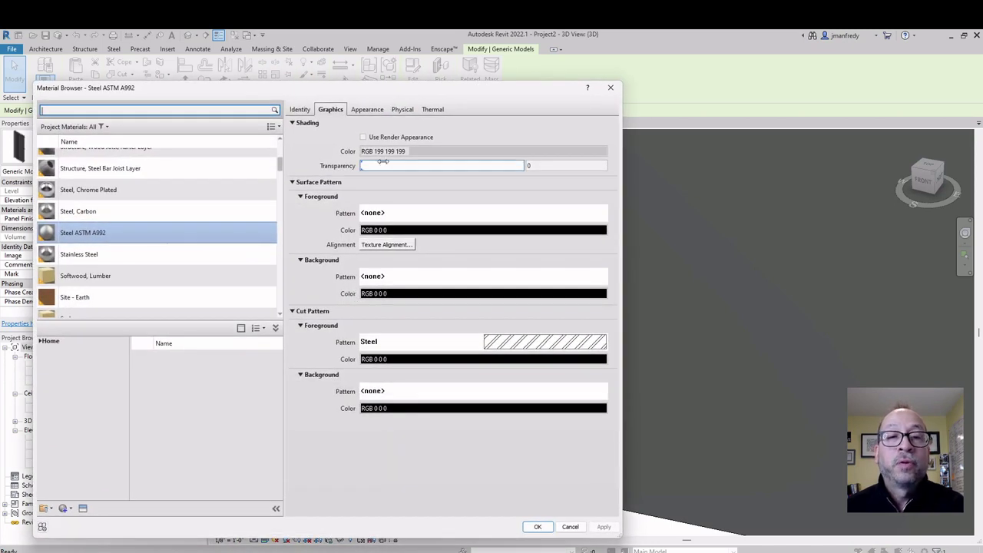
left_click(428, 153)
left_click_drag(420, 265, 430, 245)
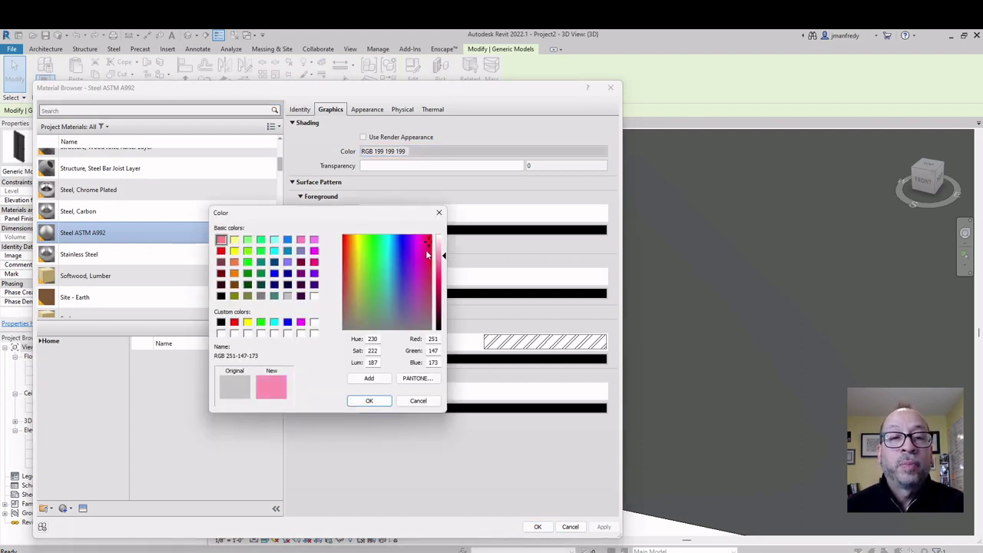
left_click(372, 401)
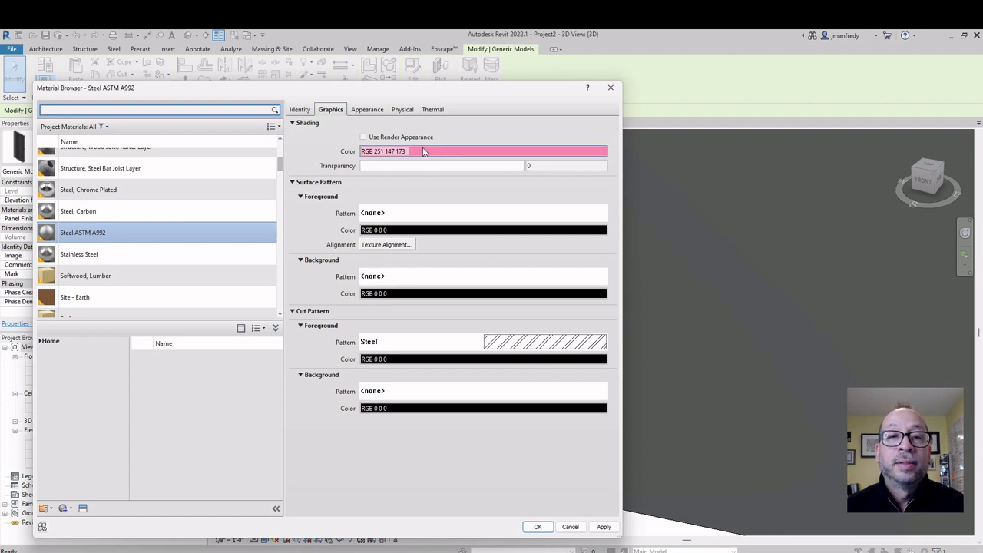
left_click(375, 112)
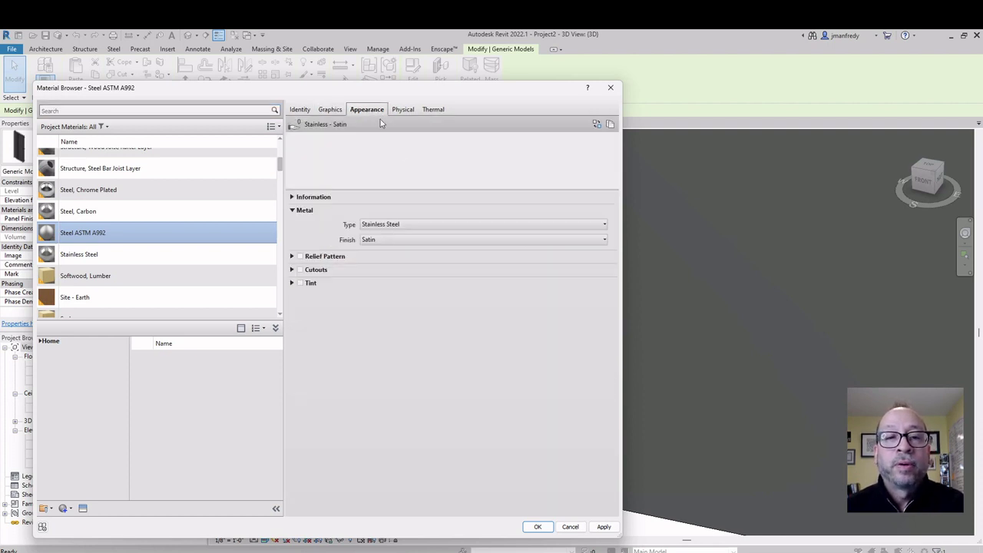
left_click(336, 112)
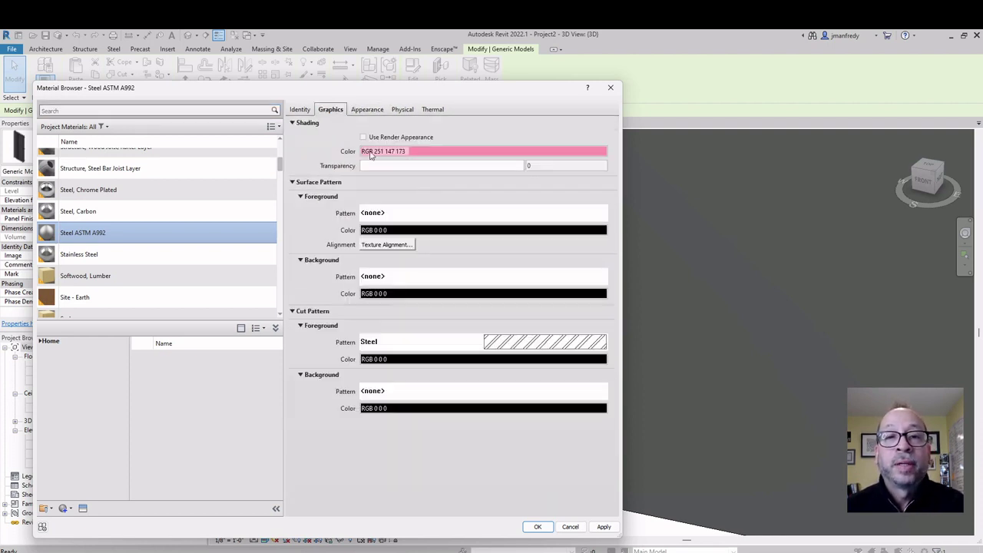
left_click(539, 527)
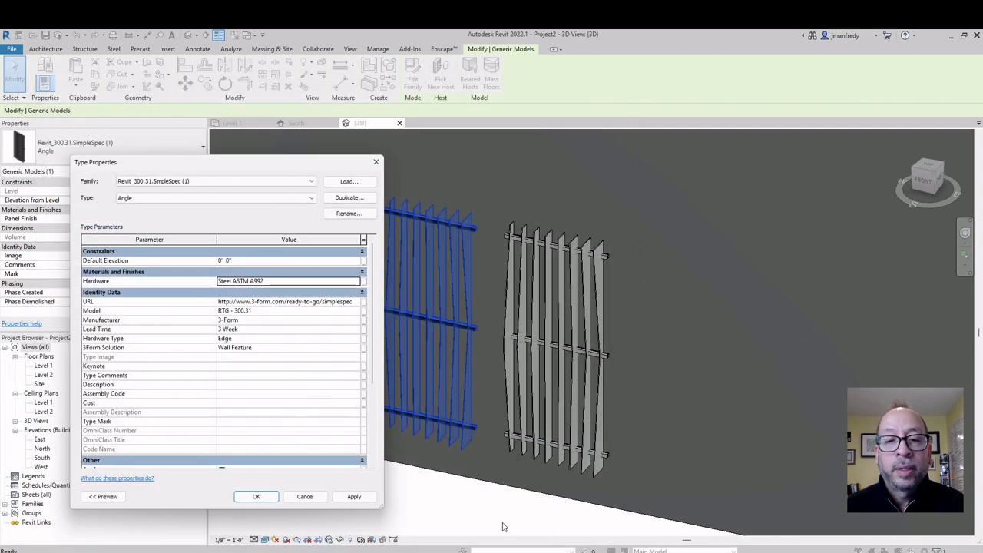
left_click(255, 496)
- Try another visual style in the 3D view, switch back and check the colors on both panels and their rails
left_click(388, 489)
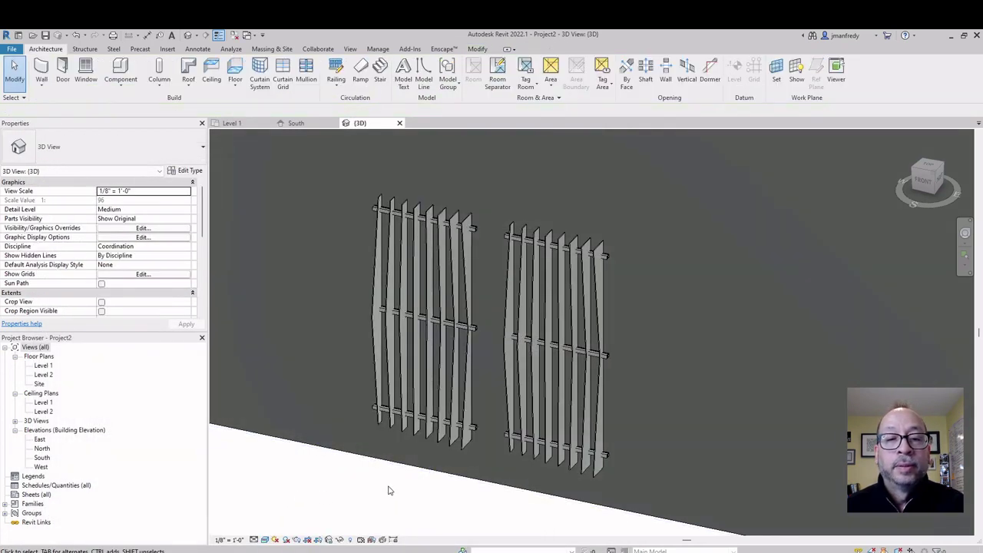
left_click(265, 540)
left_click(295, 511)
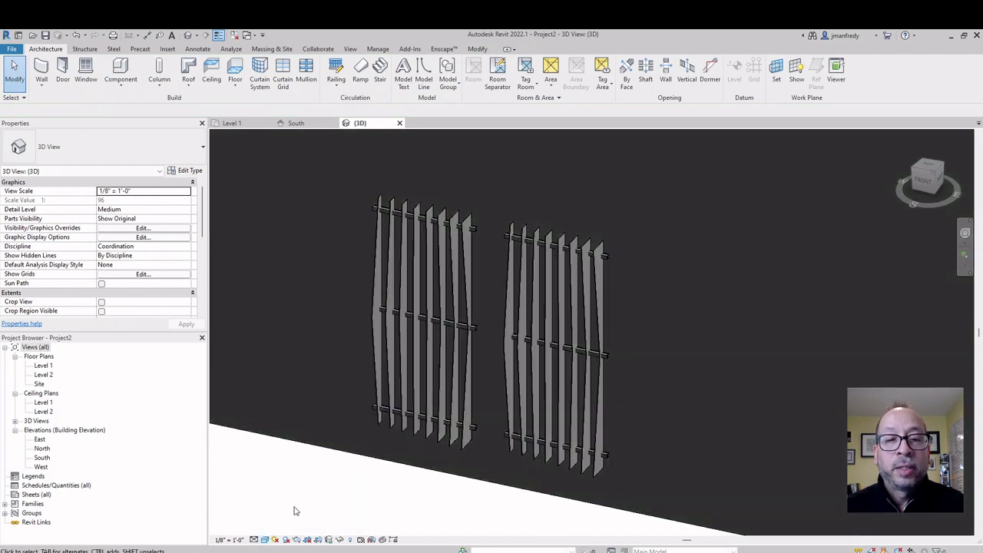
left_click(265, 540)
left_click(281, 507)
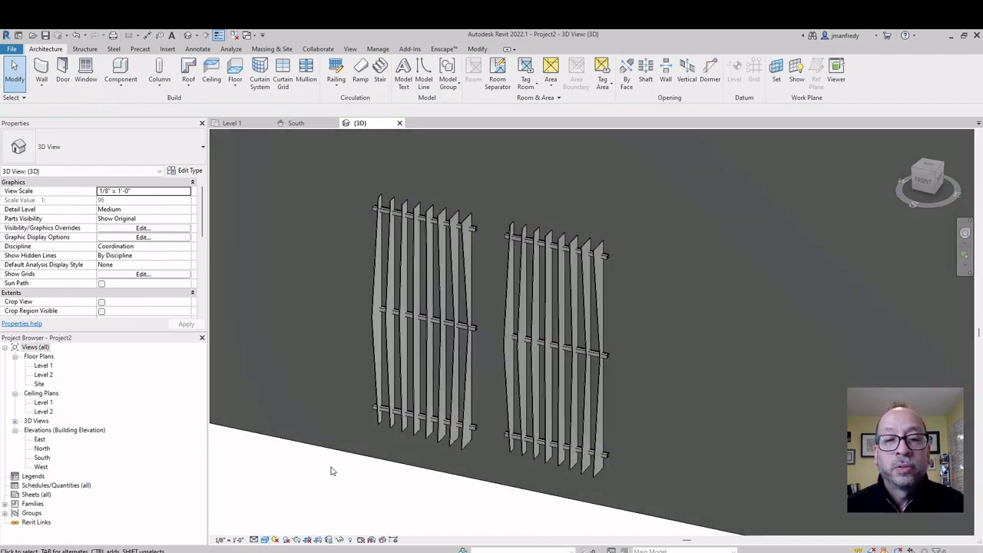
left_click(381, 311)
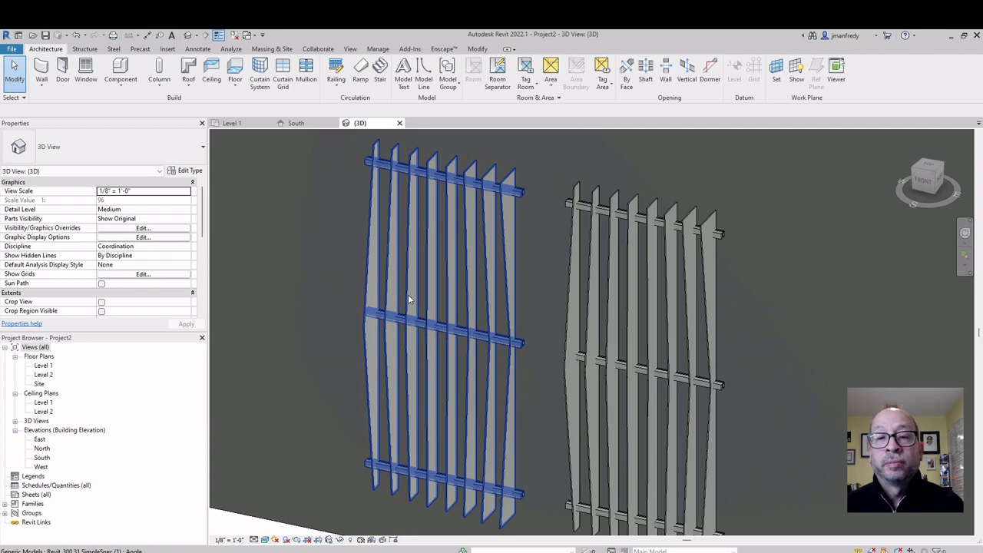
scroll(407, 300, "down", 3)
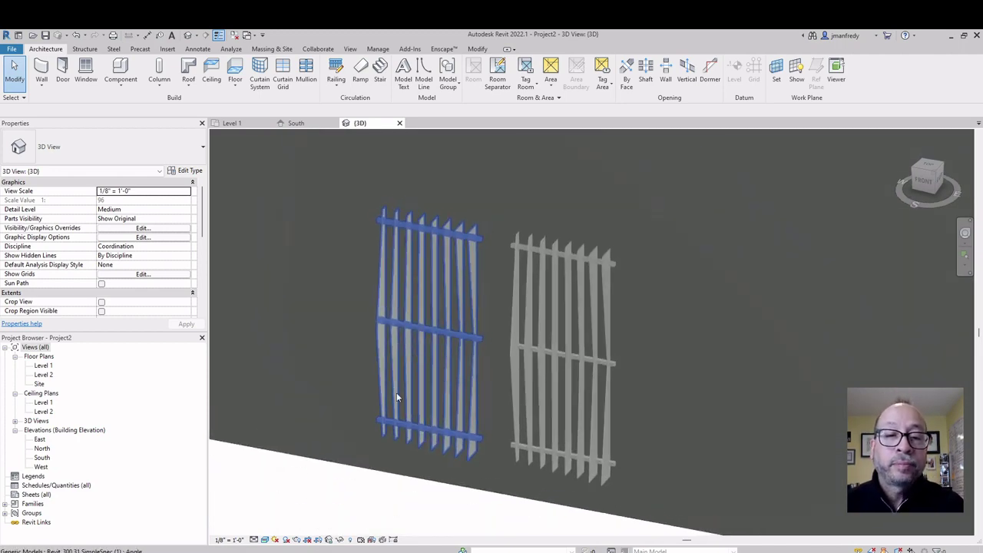
left_click(355, 486)
- Close the inactive views and open the first panel's family, Revit_300.31.SimpleSpec (1), for editing
left_click(433, 326)
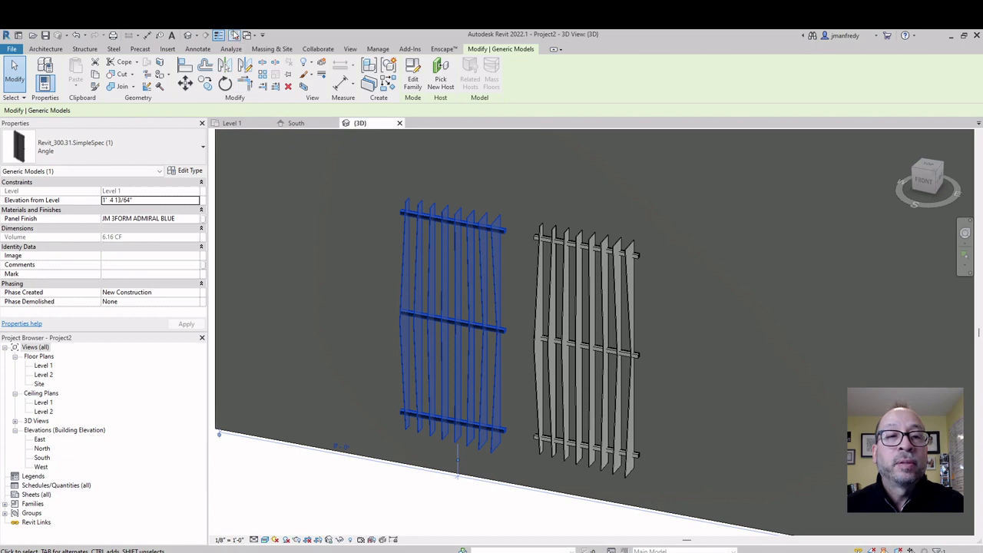
left_click(232, 34)
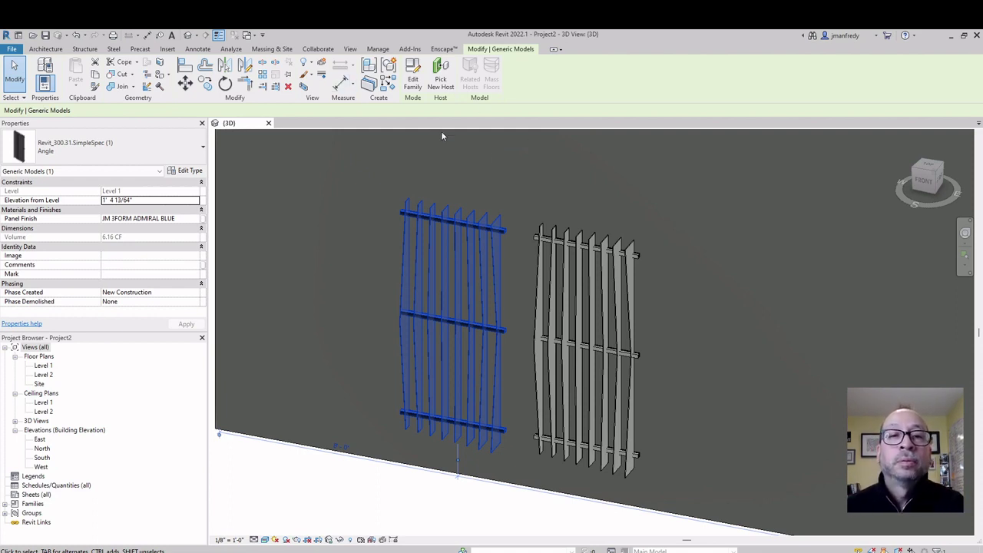
left_click(413, 77)
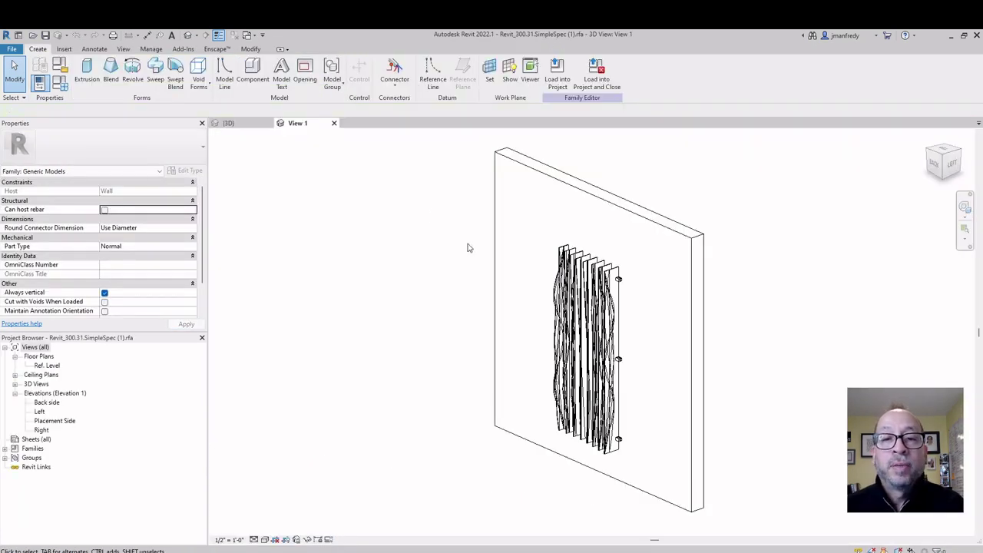
- Examine the overlapping nested panel shapes in the family's 3D view and check the properties of the 300.31-Jagged component
middle_click_drag(468, 248, 400, 246)
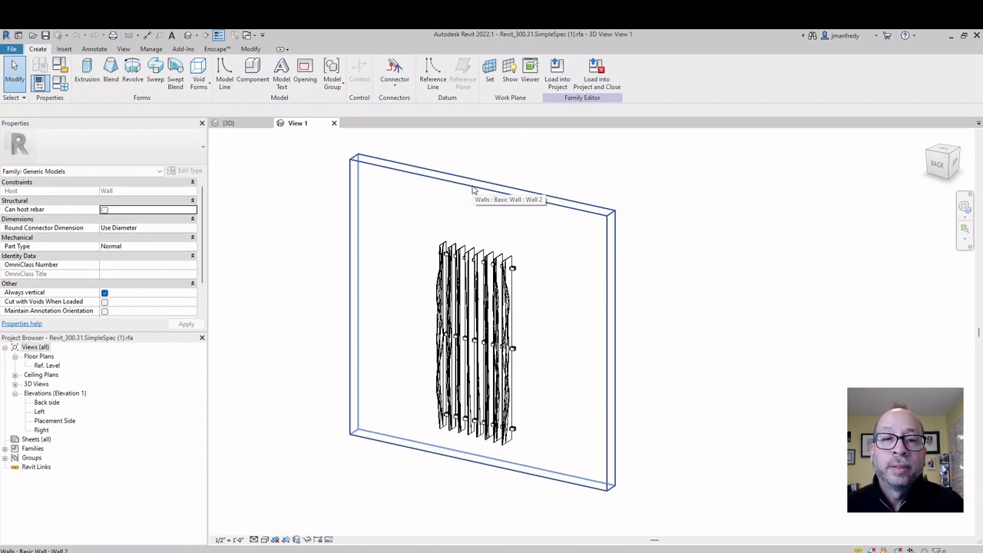
scroll(432, 318, "up", 5)
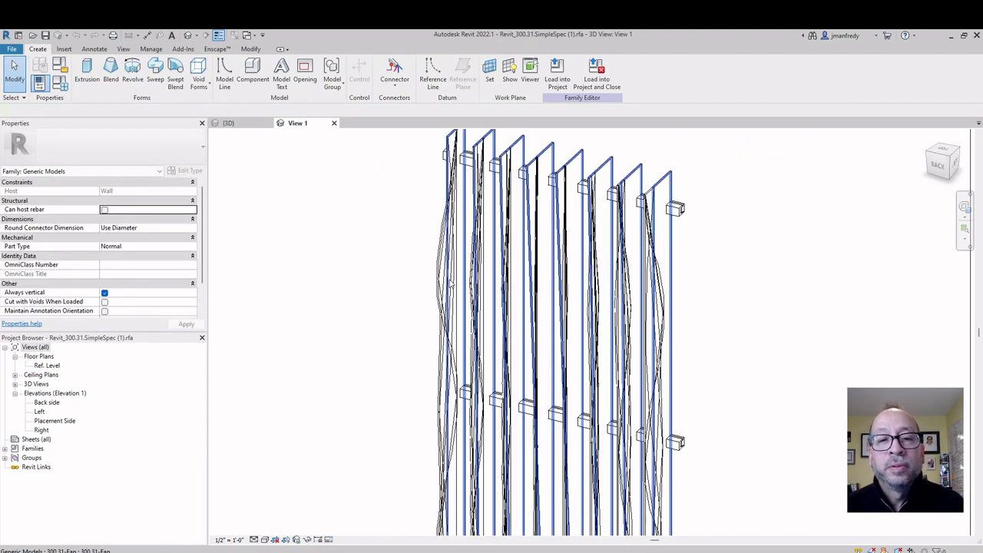
middle_click_drag(452, 283, 447, 262, "shift")
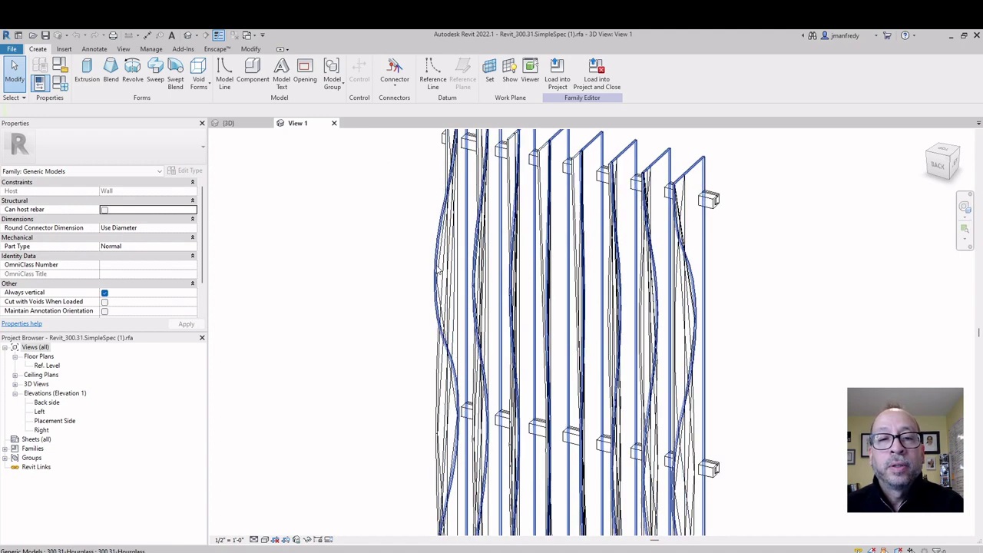
scroll(460, 273, "down", 4)
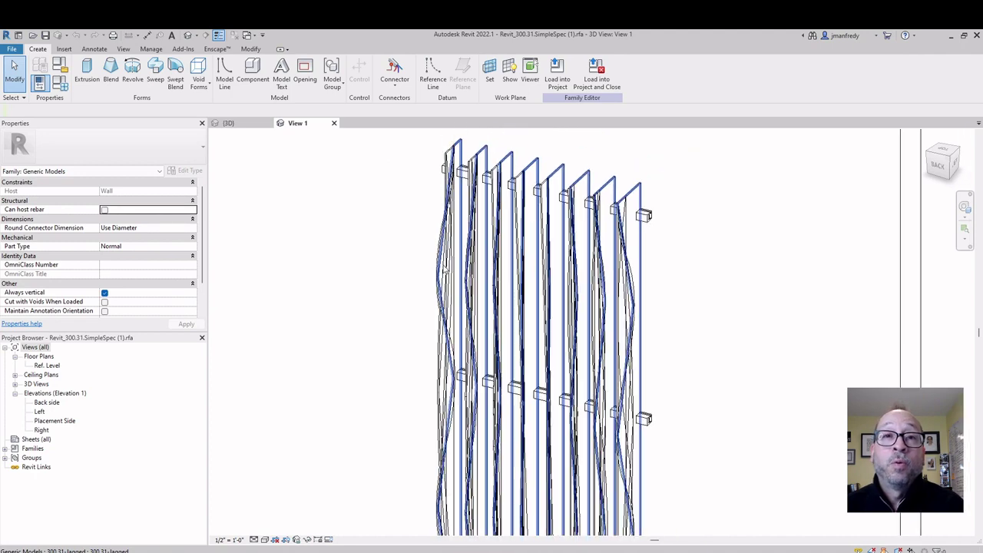
middle_click_drag(459, 273, 437, 272, "shift")
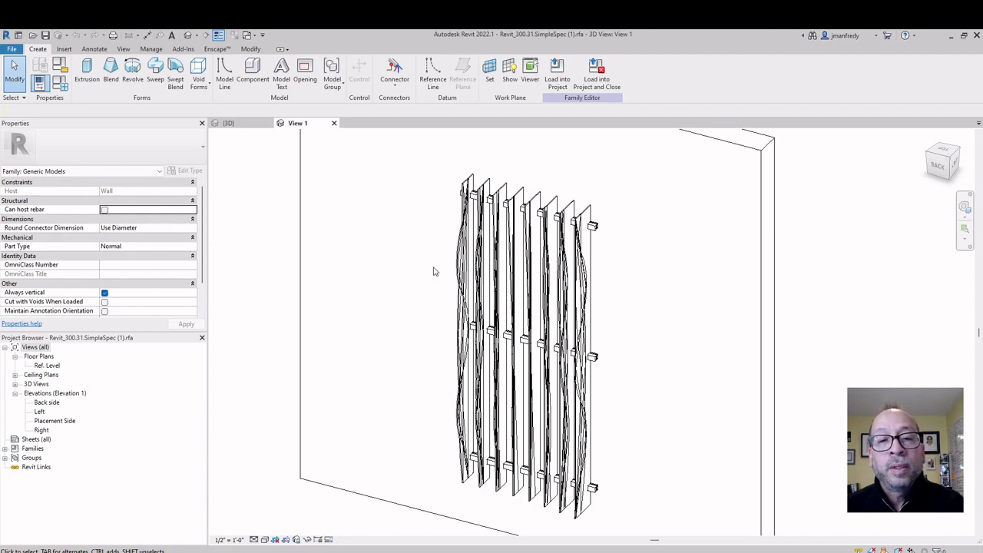
scroll(446, 272, "up", 3)
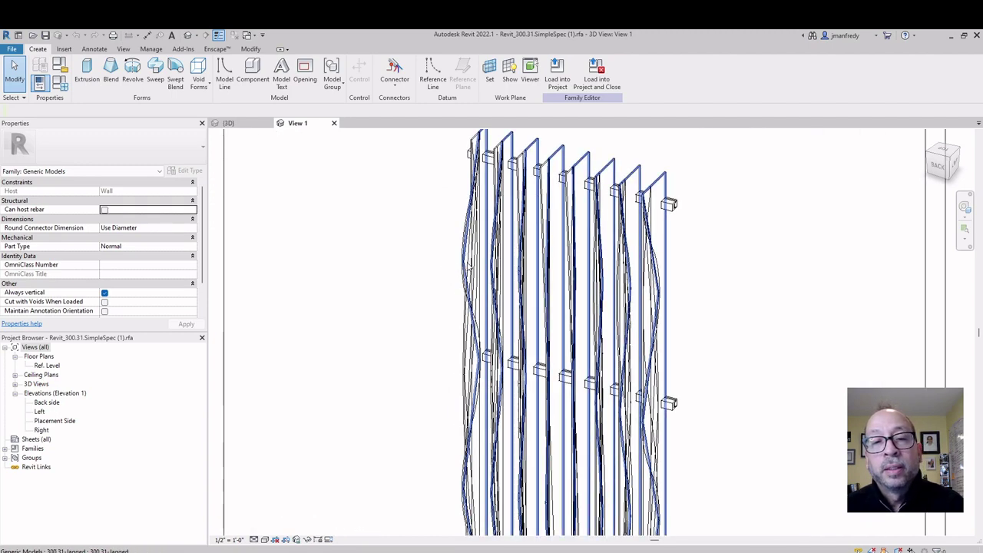
scroll(464, 263, "up", 2)
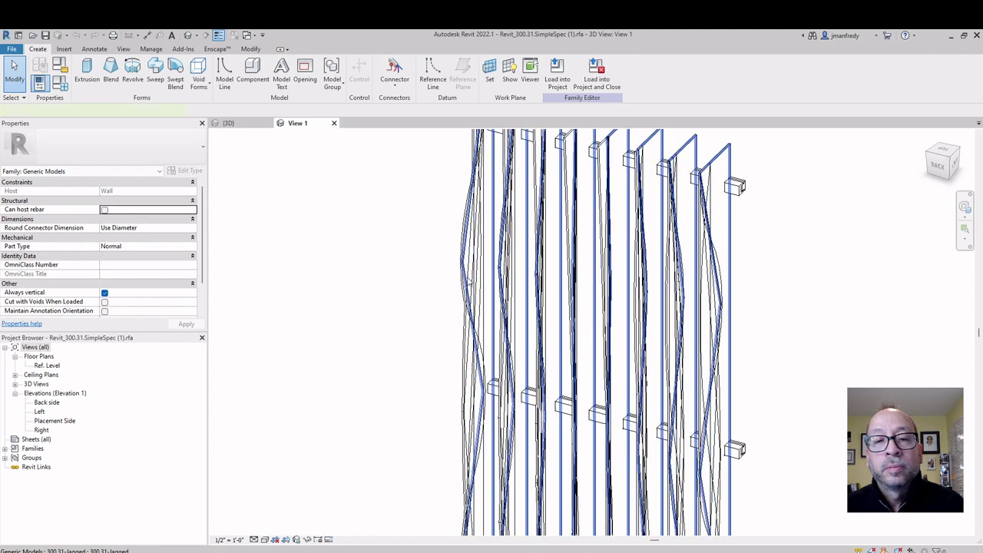
left_click(468, 284)
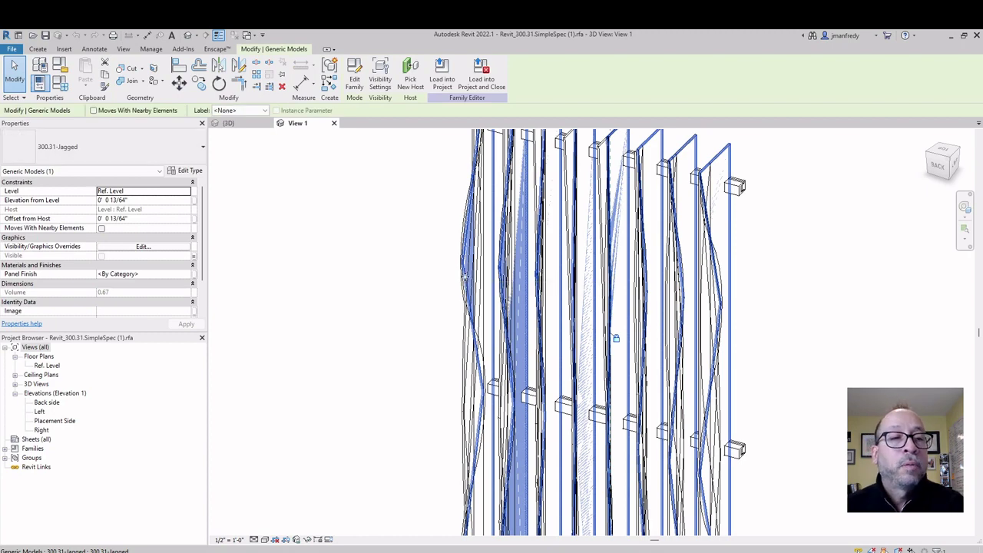
left_click(430, 272)
scroll(430, 271, "down", 2)
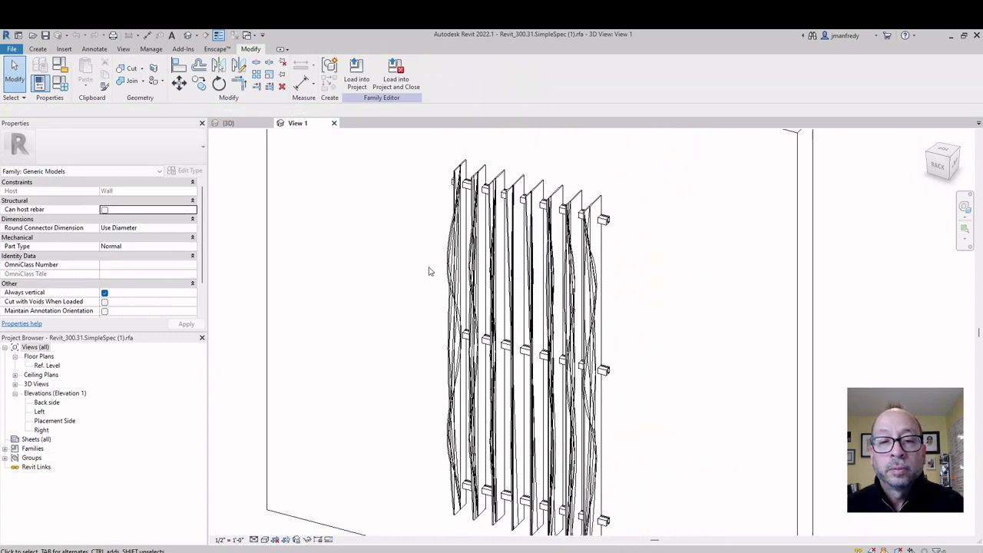
- Select the nested 300.31-Angle component in the family's 3D view and check its Panel Finish material property
scroll(431, 271, "up", 6)
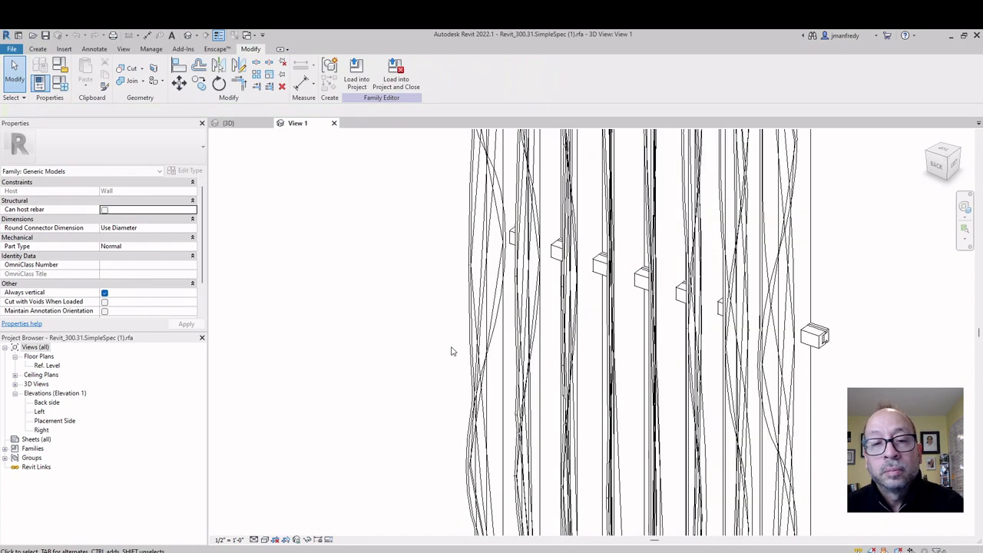
left_click(478, 317)
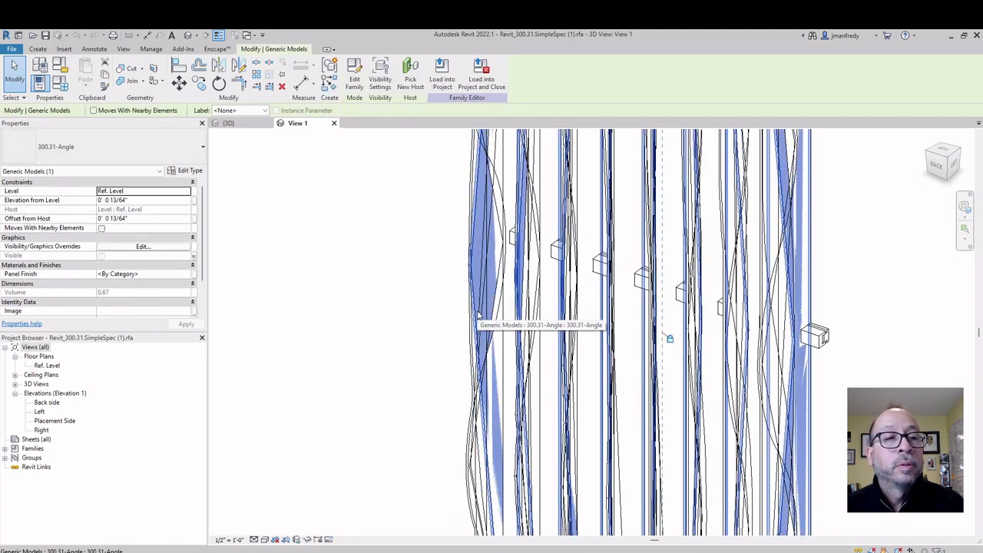
middle_click_drag(478, 316, 428, 340, "shift")
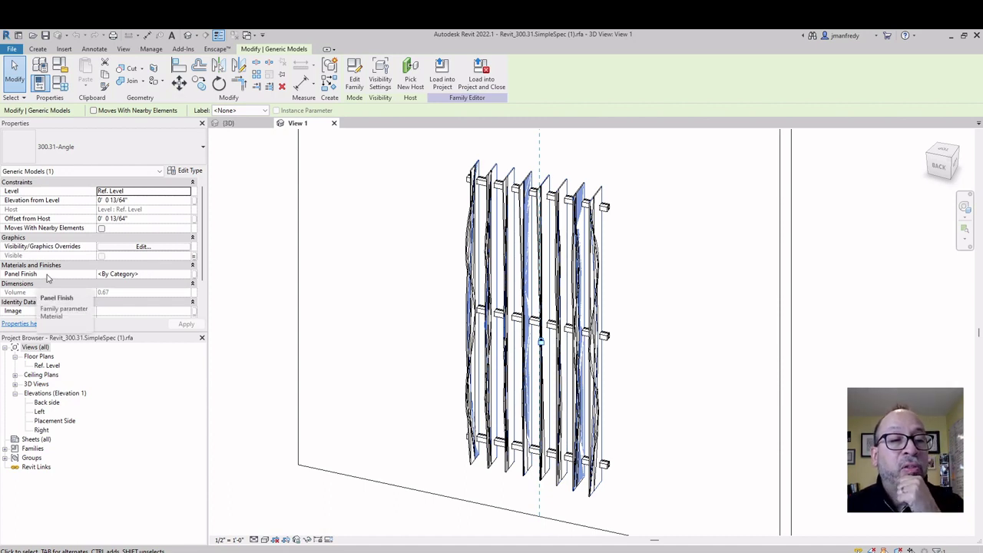
left_click(152, 274)
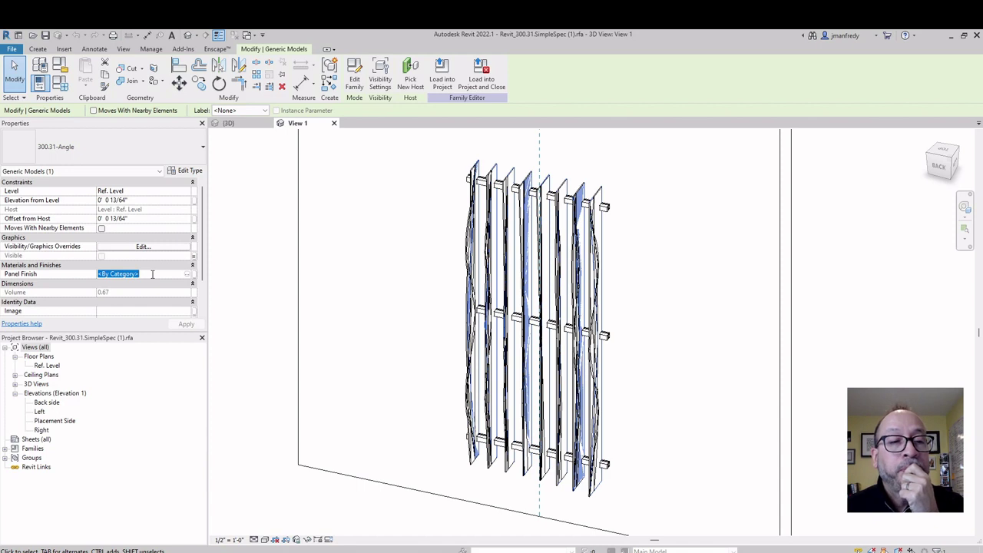
left_click(152, 274)
double_click(151, 275)
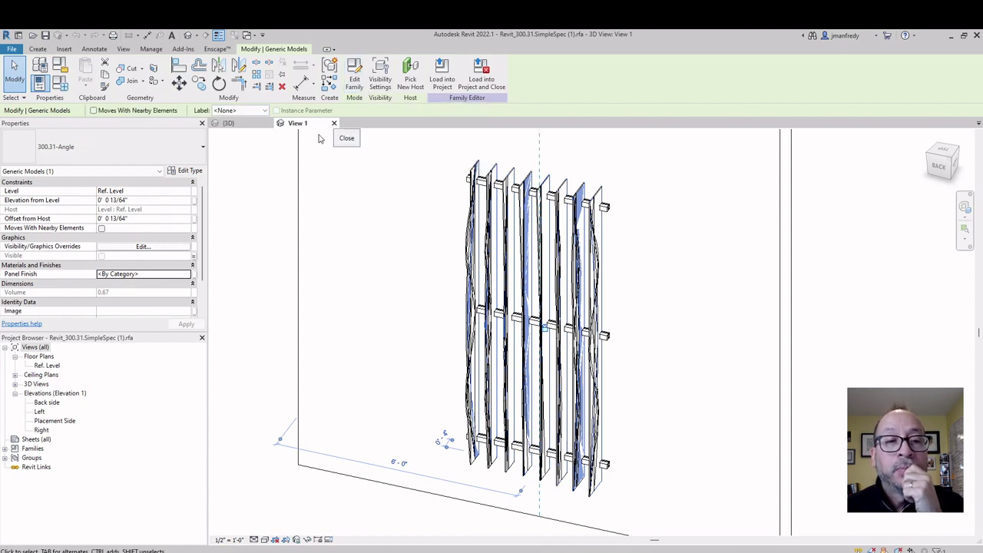
left_click(146, 274)
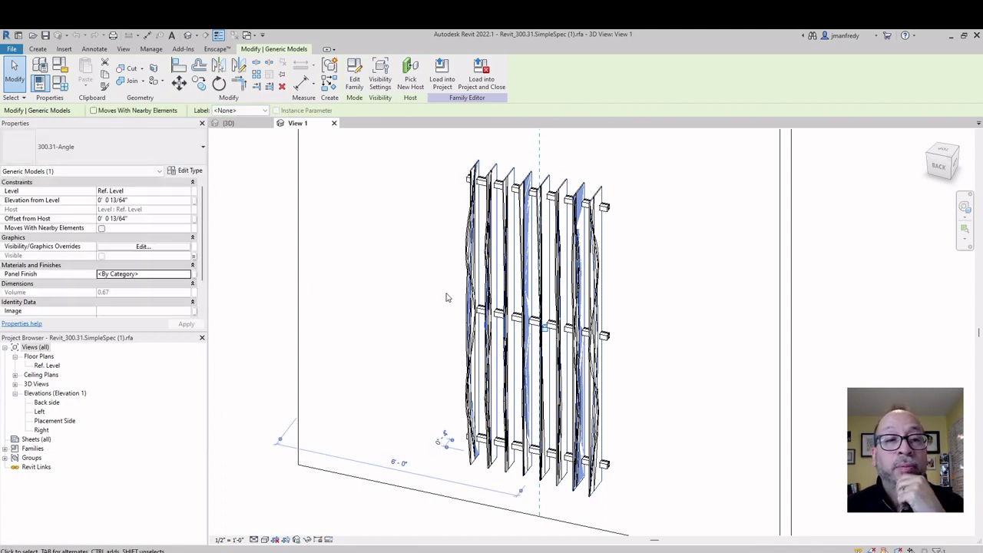
- Search the materials available for the 300.31-Angle component's Panel Finish for JM, clear the search, browse the list and cancel
left_click(183, 275)
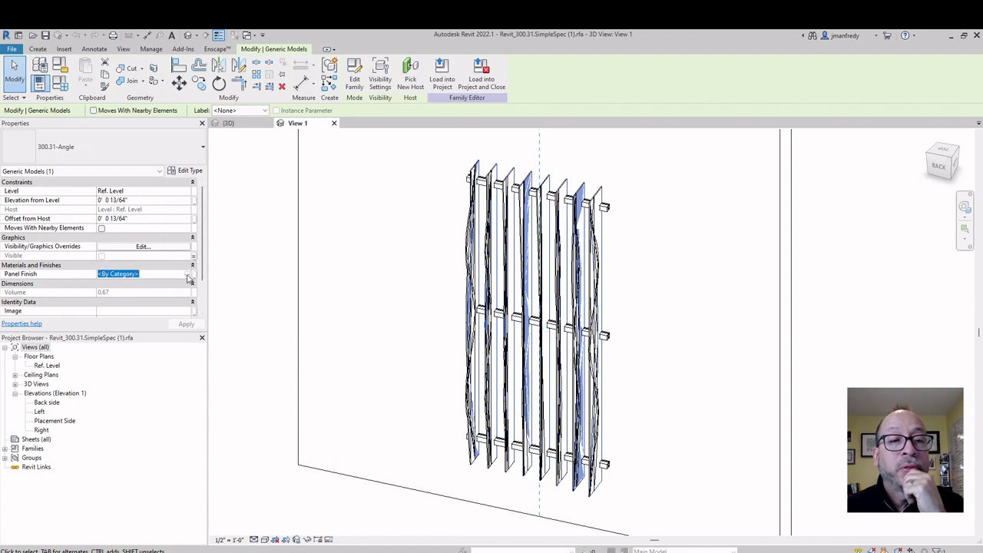
left_click(188, 275)
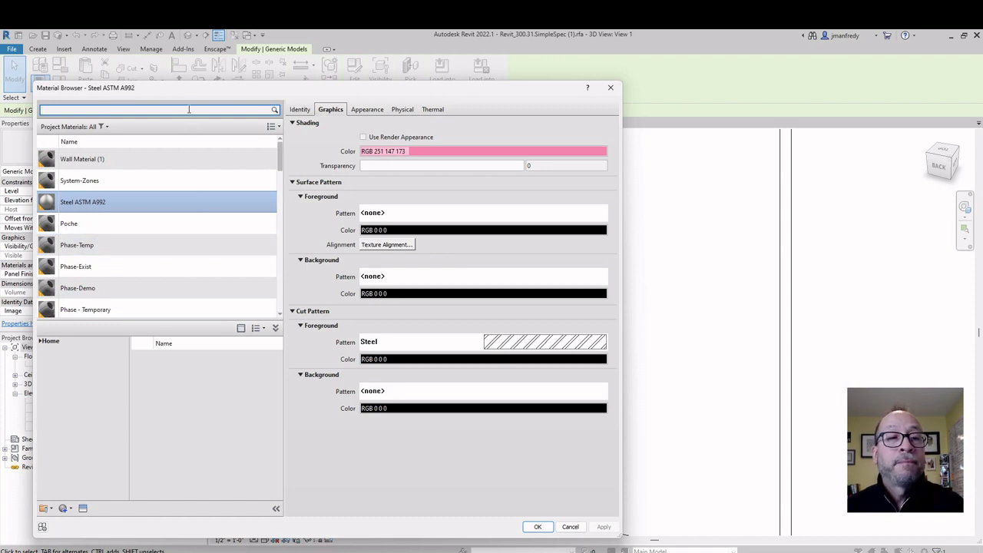
type("JM")
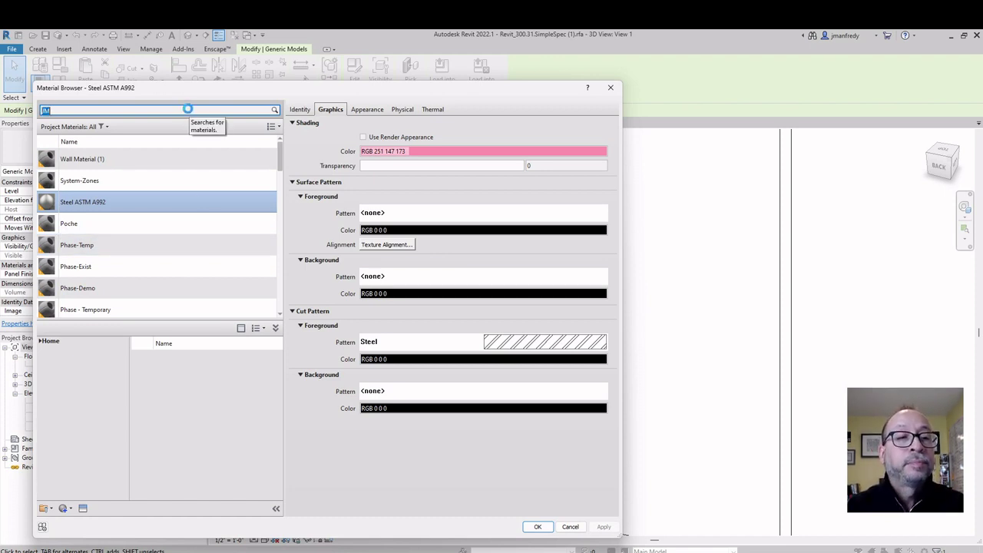
key("Return")
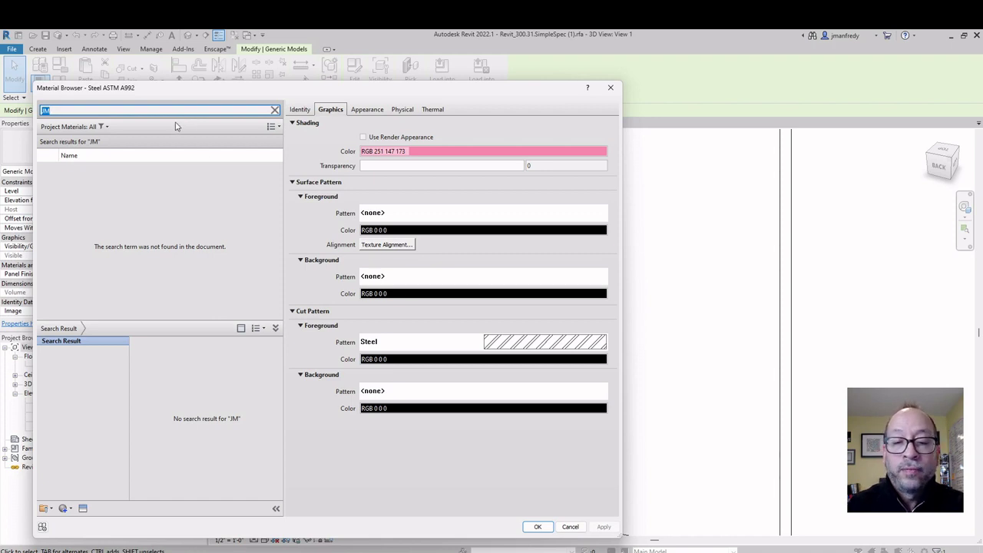
key("BackSpace")
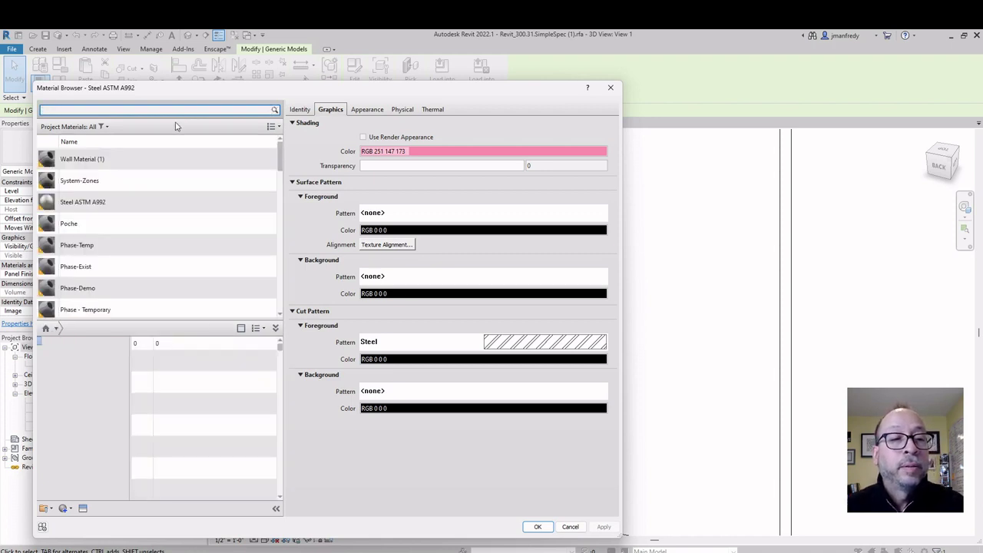
mouse_move(280, 154)
left_mouse_down()
mouse_move(273, 285)
mouse_move(280, 150)
left_mouse_up()
left_click(570, 527)
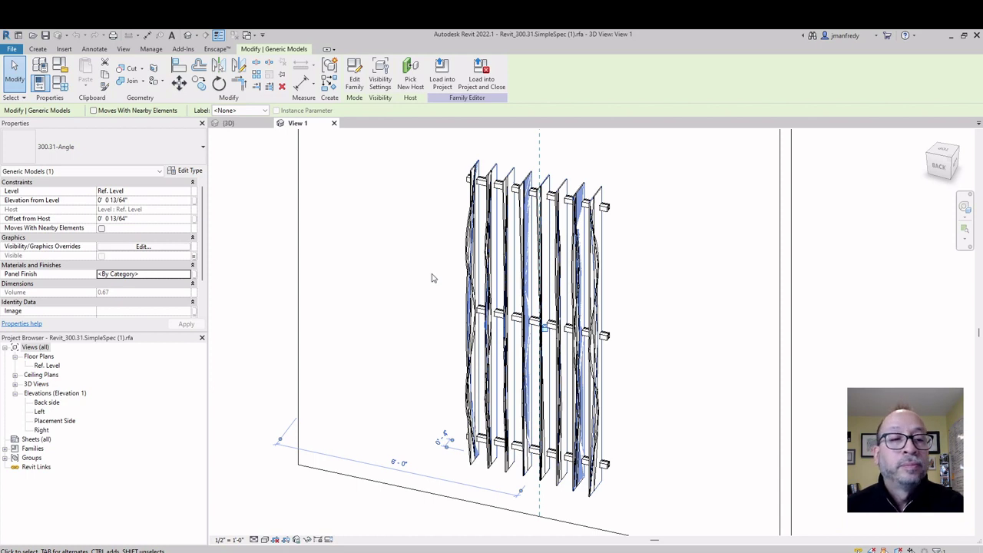
- Associate the 300.31-Angle component's Panel Finish material property with the existing Panel Finish family parameter
left_click(172, 276)
left_click(172, 279)
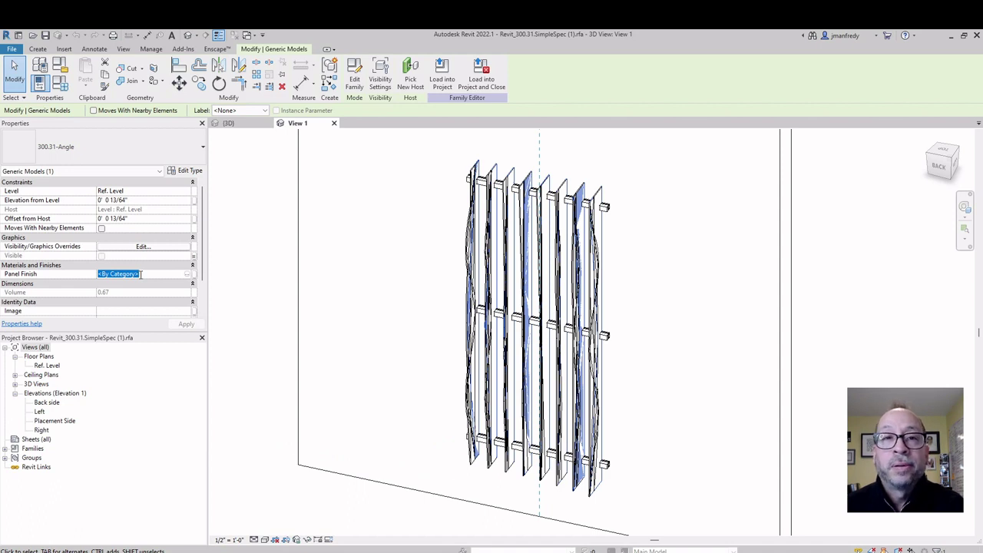
left_click(194, 280)
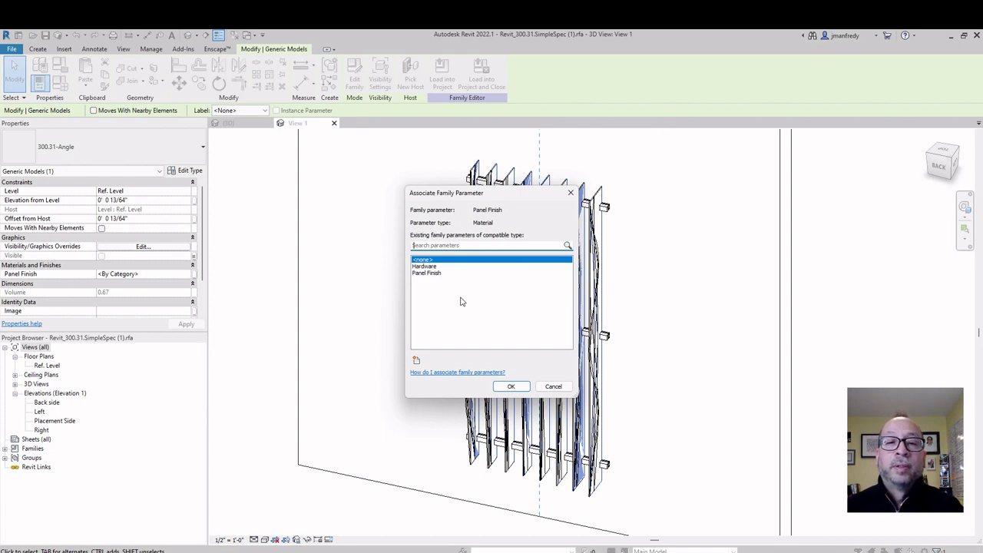
left_click(444, 267)
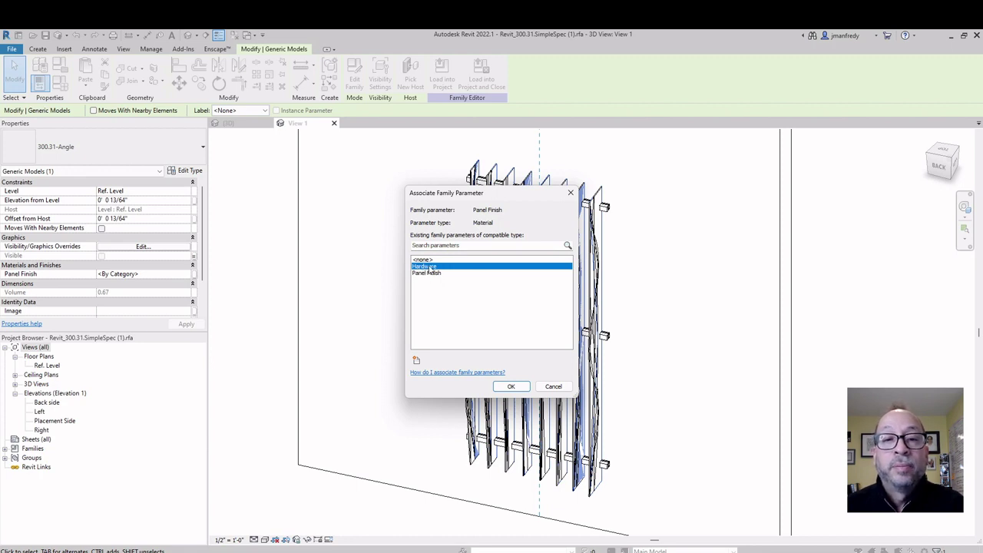
left_click(434, 274)
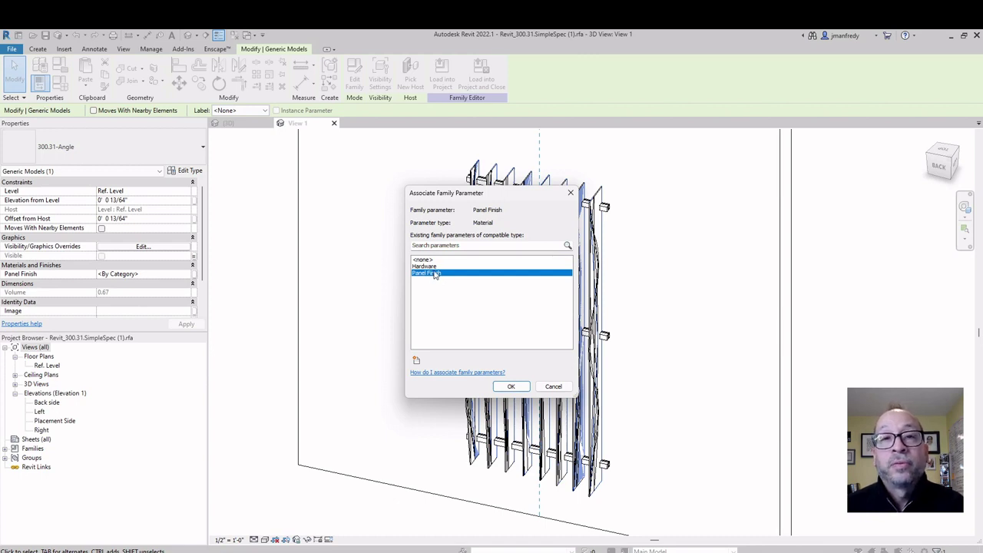
left_click(416, 362)
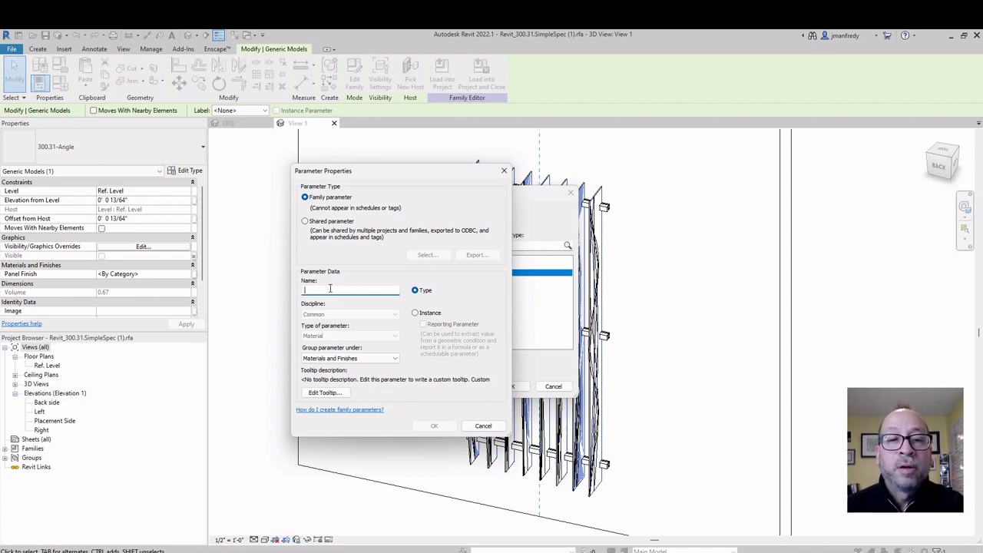
left_click(482, 426)
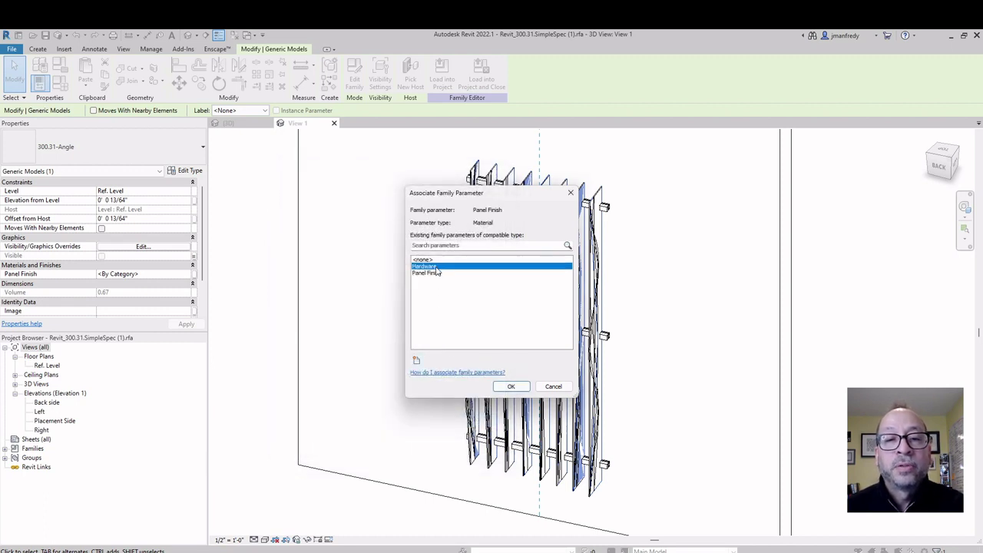
left_click(436, 266)
left_click(434, 274)
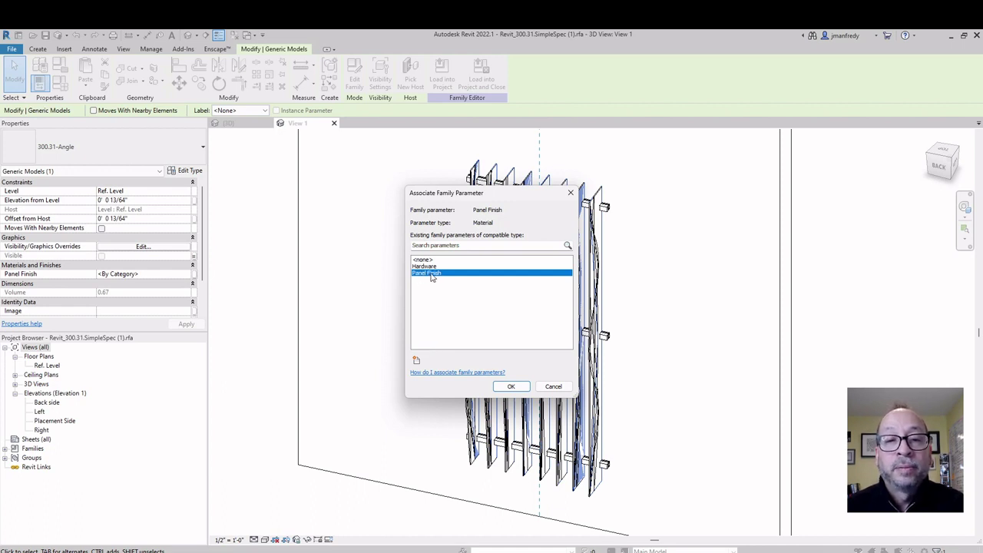
left_click(510, 387)
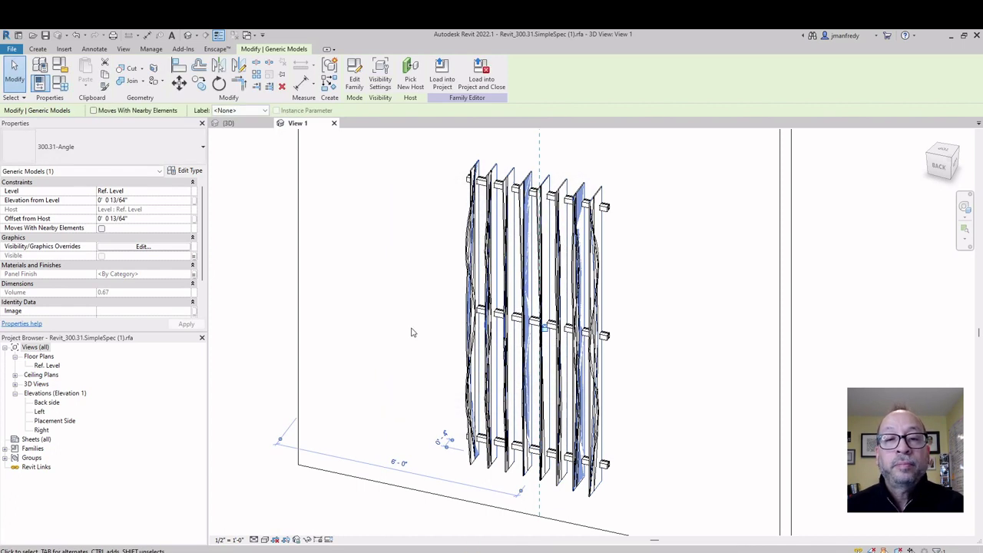
- Select the uppermost connection hardware component and review the Hardware material among its type properties without changing it
left_click(611, 216)
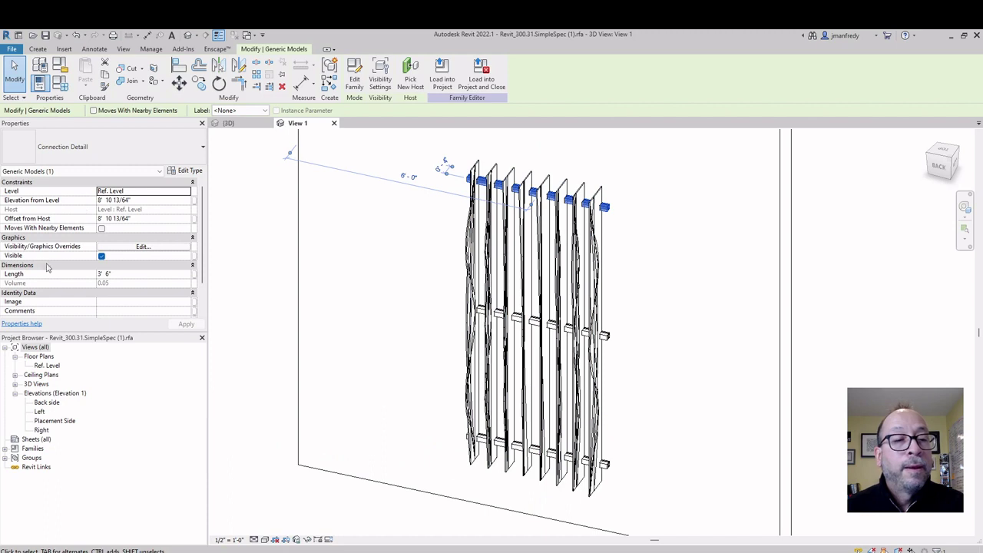
left_click(191, 172)
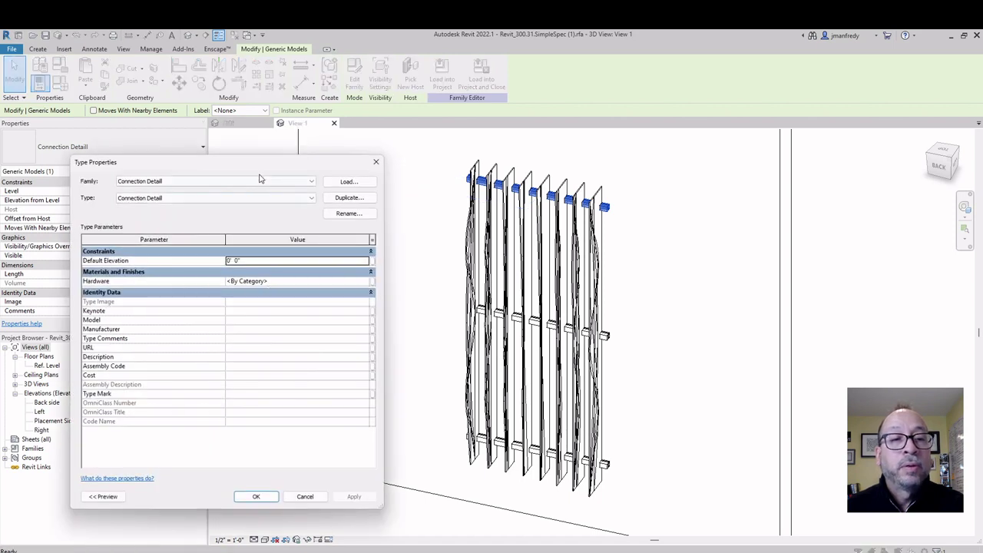
left_click_drag(263, 166, 350, 171)
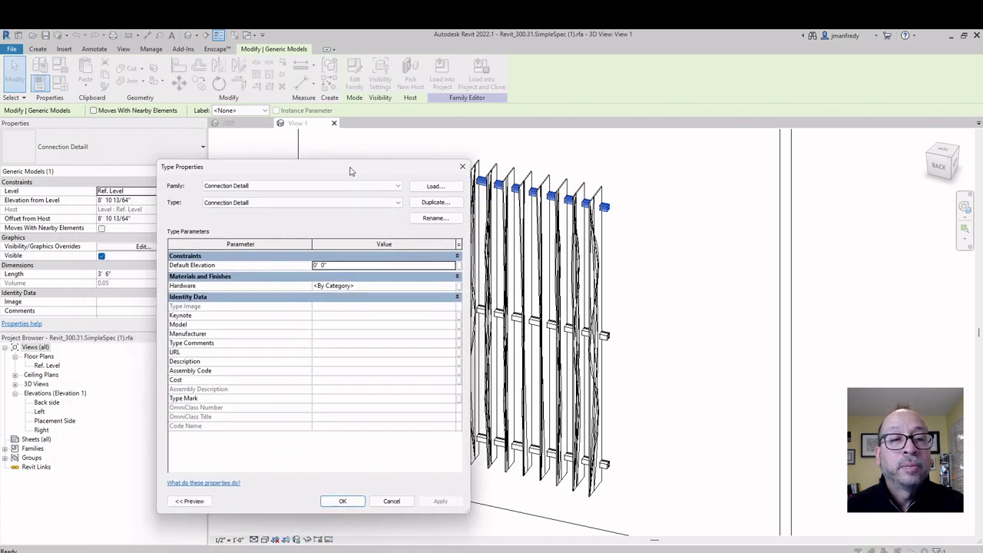
left_click(373, 286)
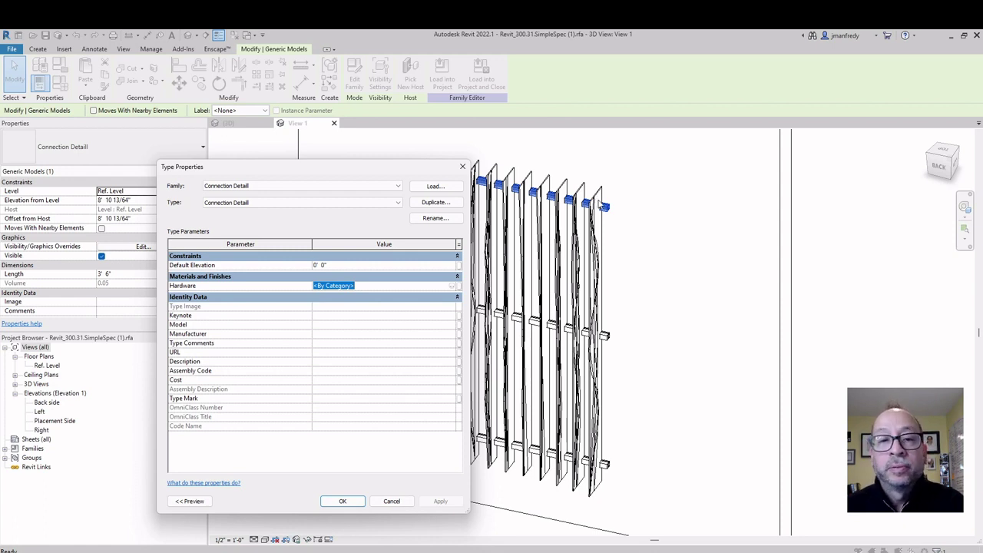
key("Escape")
key("Escape")
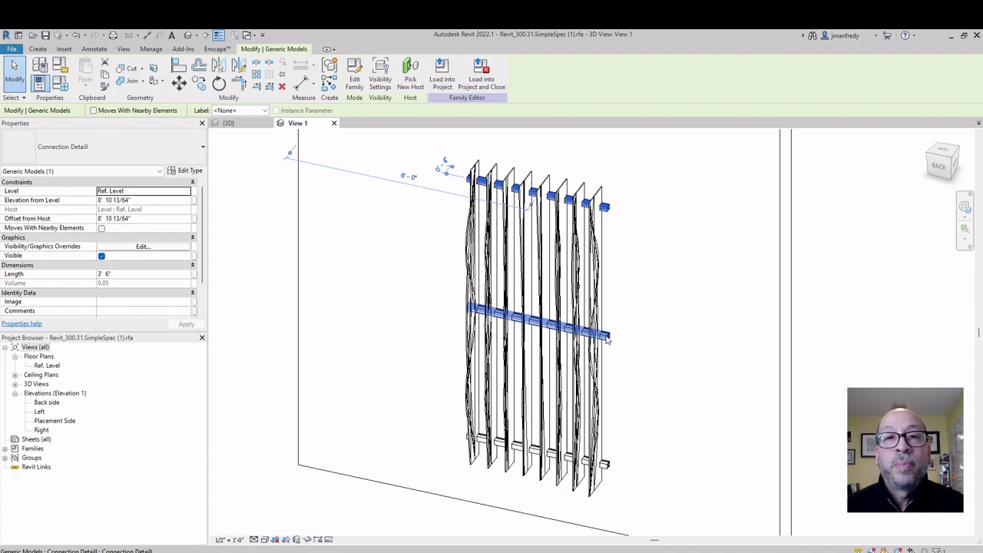
- Associate the Hardware material in the uppermost connection component's type properties with the Hardware family parameter and apply it
key("Tab")
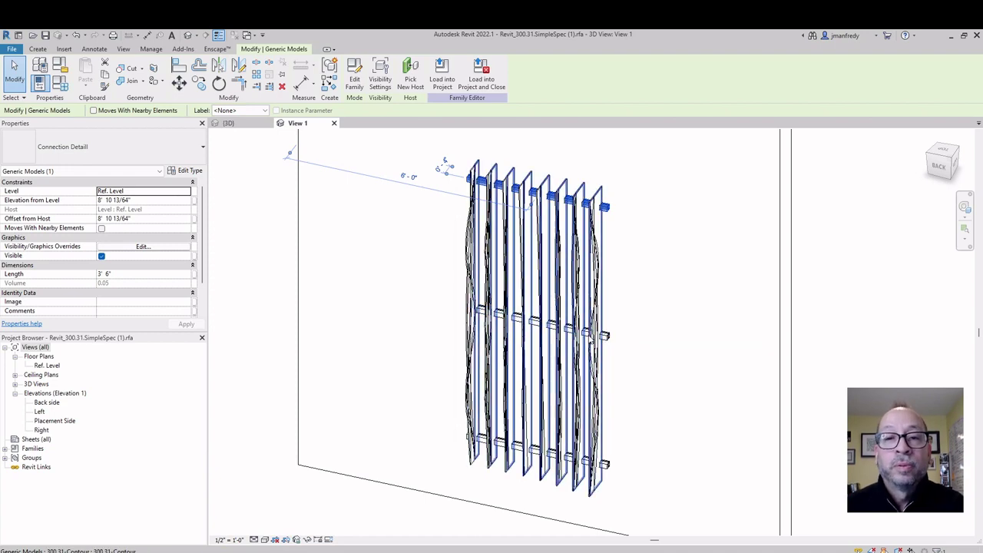
left_click(192, 172)
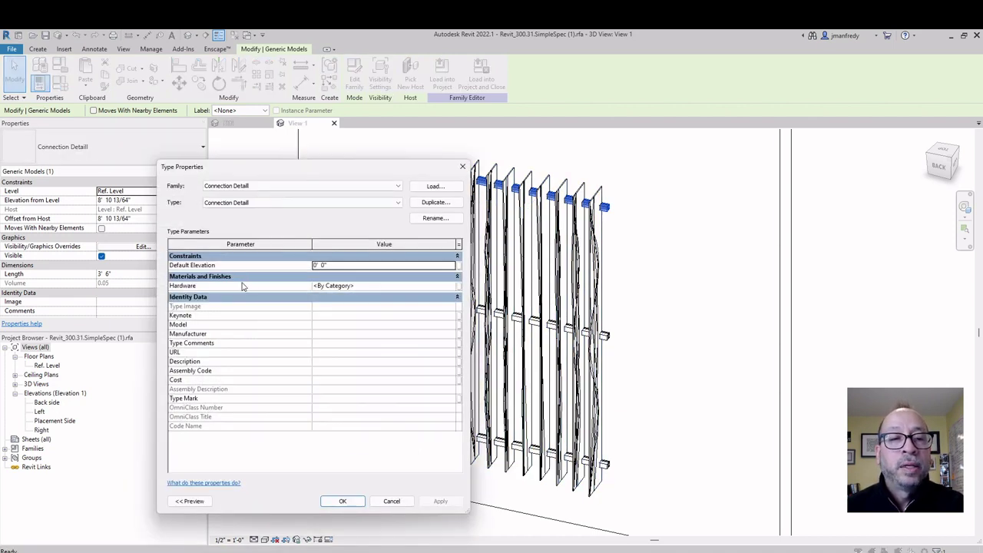
left_click(368, 286)
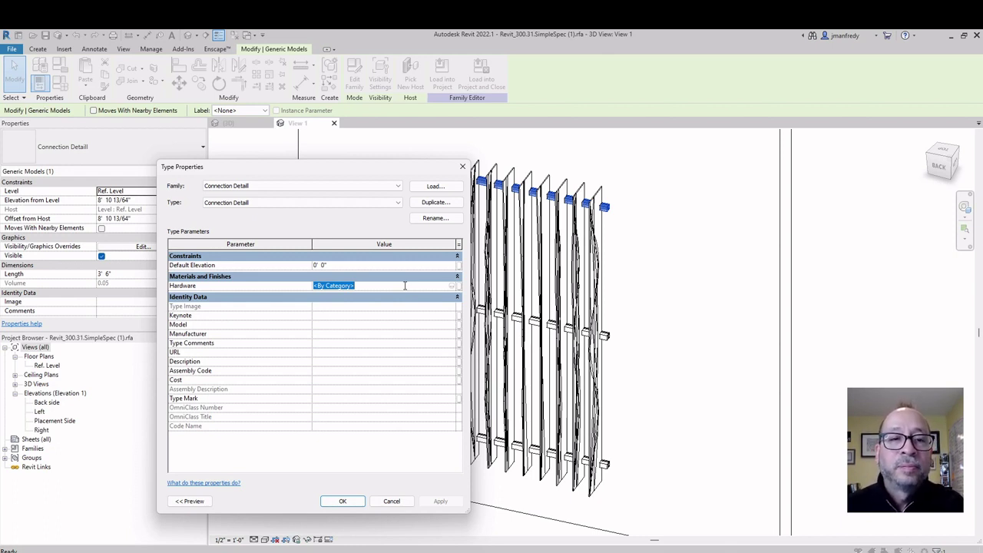
left_click_drag(405, 285, 301, 290)
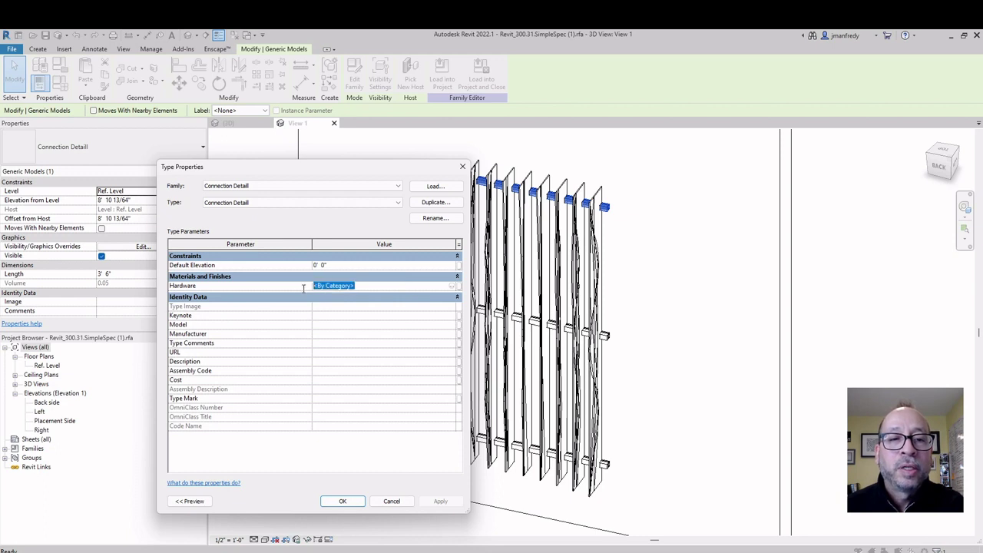
left_click(459, 290)
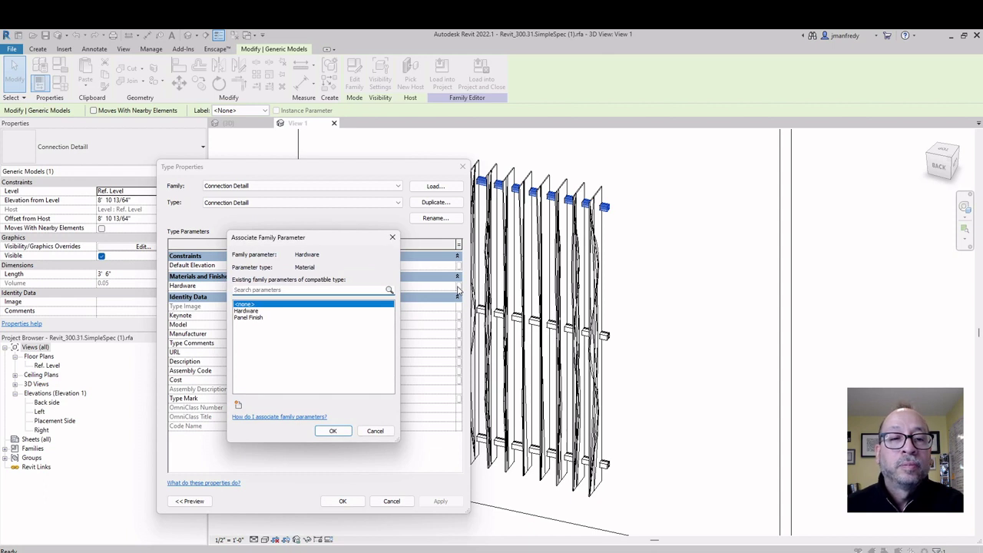
left_click(263, 311)
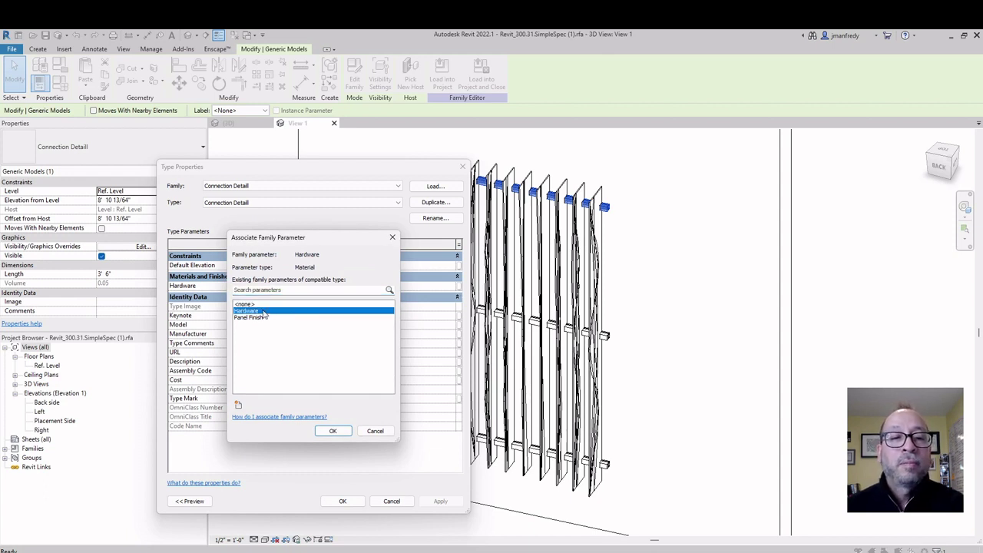
left_click(333, 431)
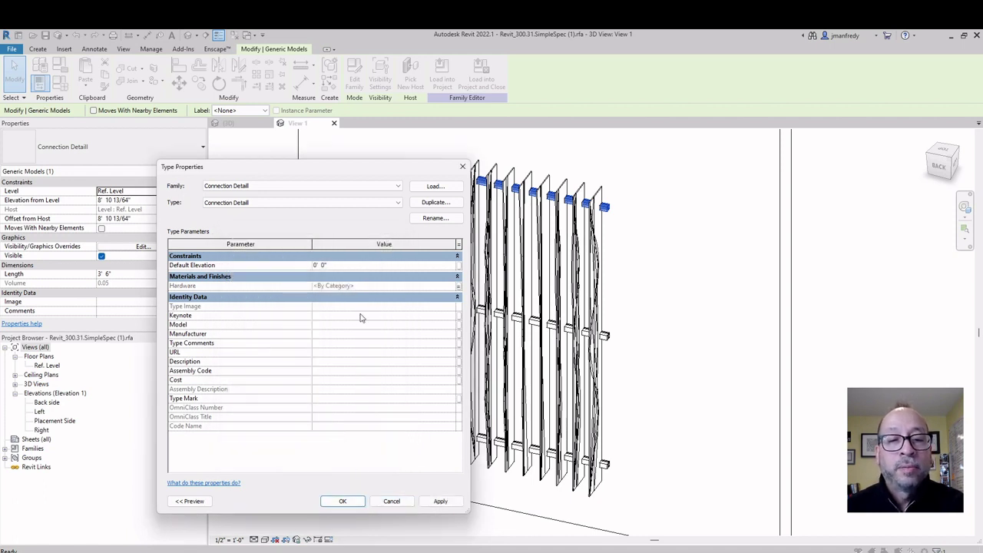
left_click(439, 501)
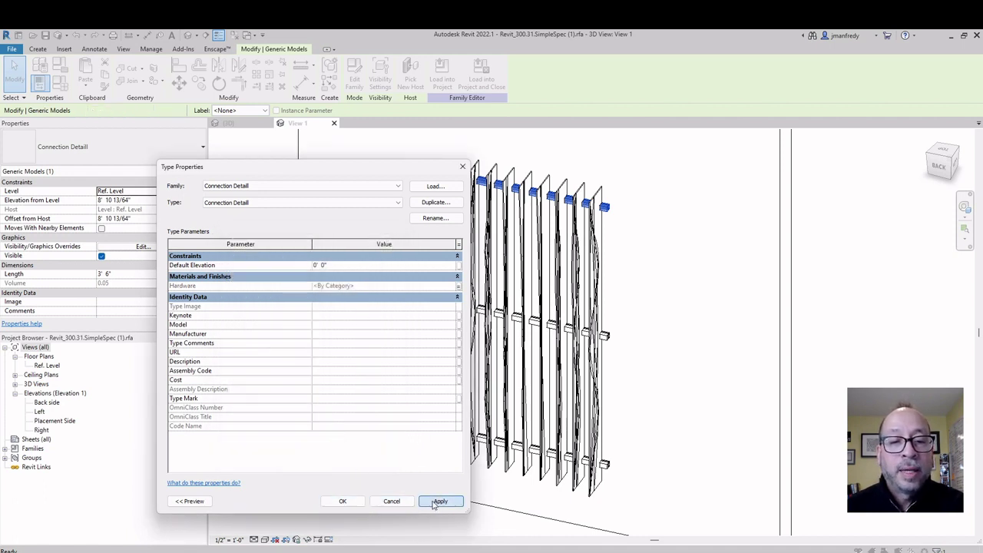
left_click(351, 508)
left_click(356, 505)
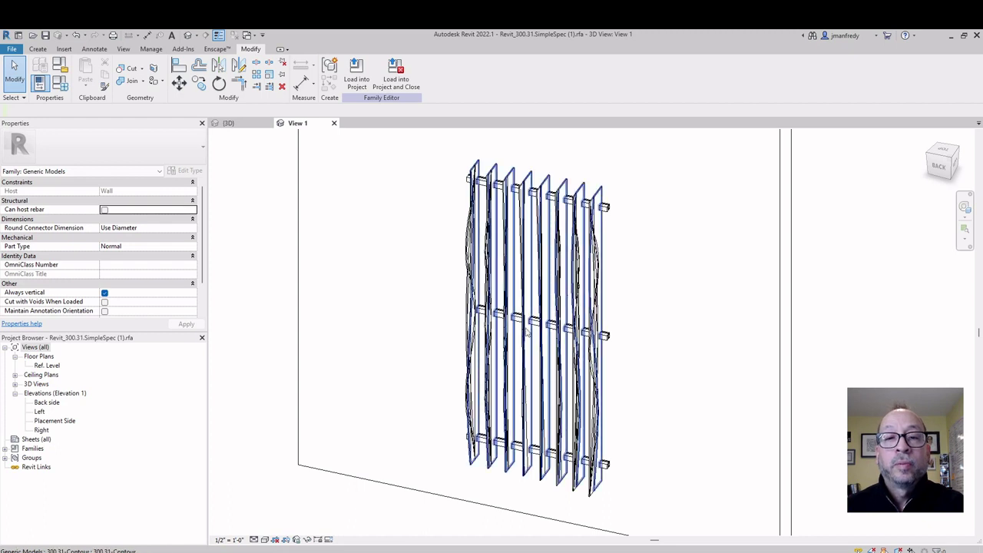
- Load the wall feature family into the project, overwriting the existing version and its parameter values
left_click(612, 212)
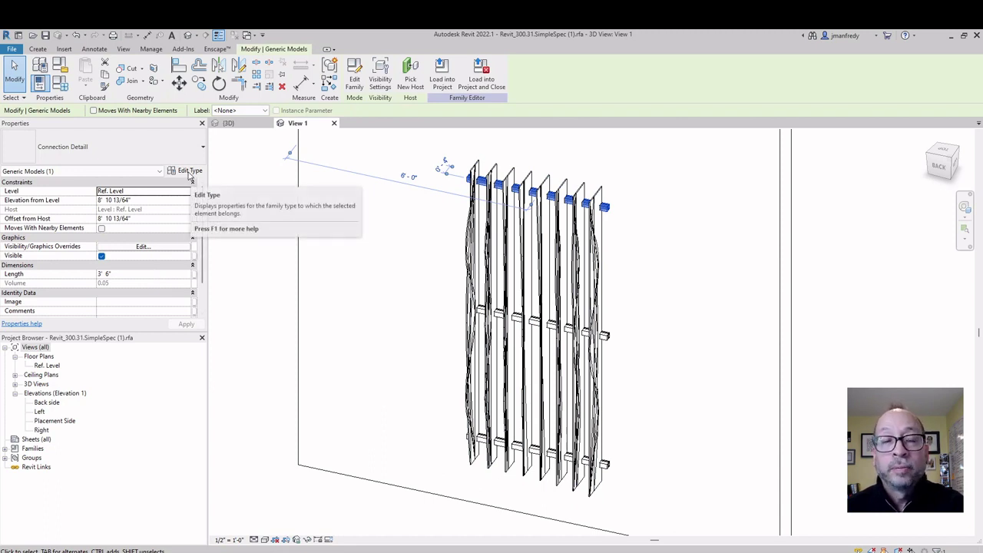
left_click(461, 300)
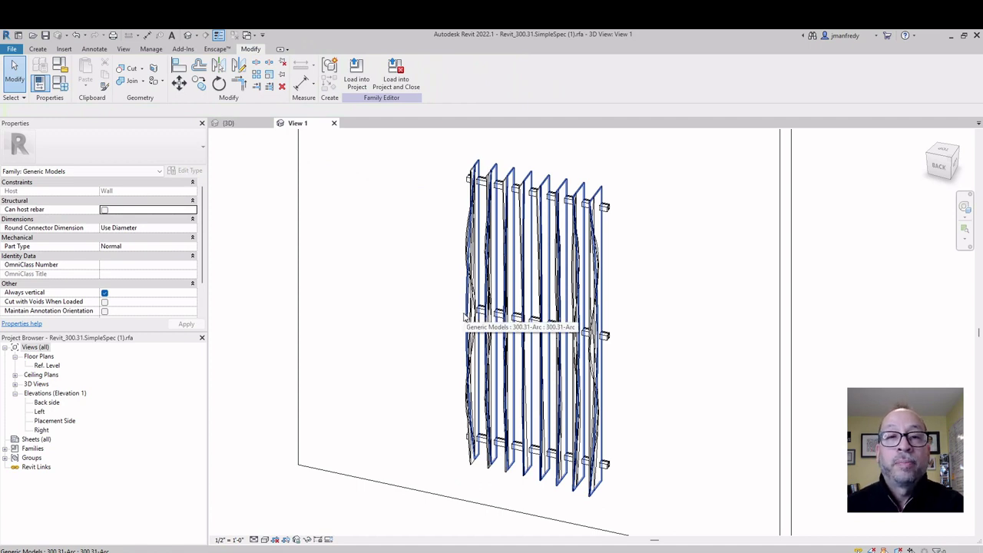
middle_click_drag(421, 314, 421, 321)
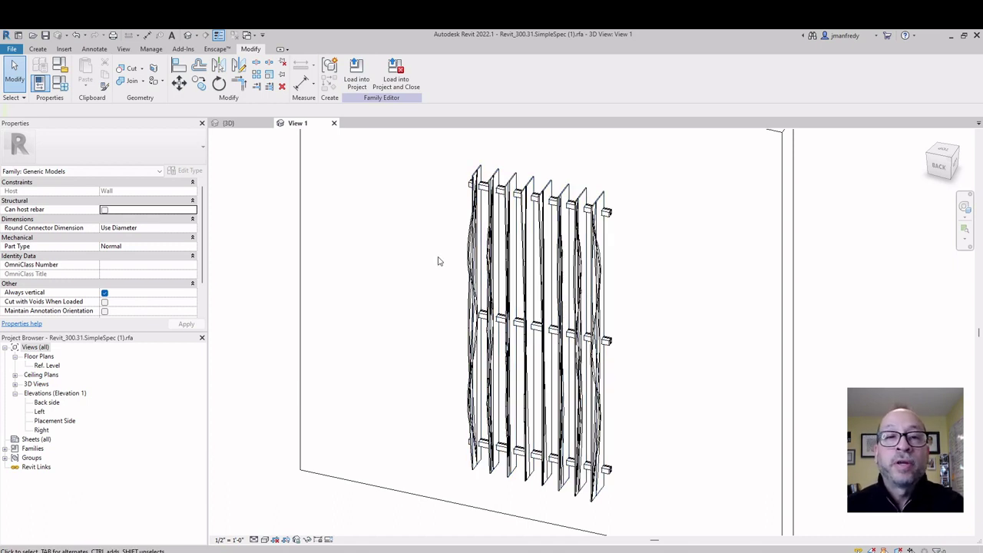
left_click(364, 82)
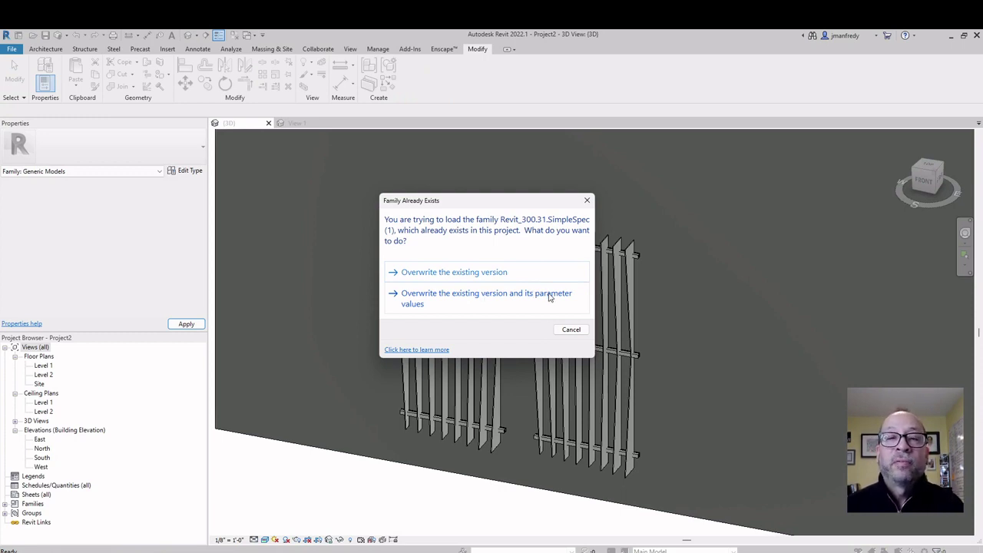
left_click(496, 299)
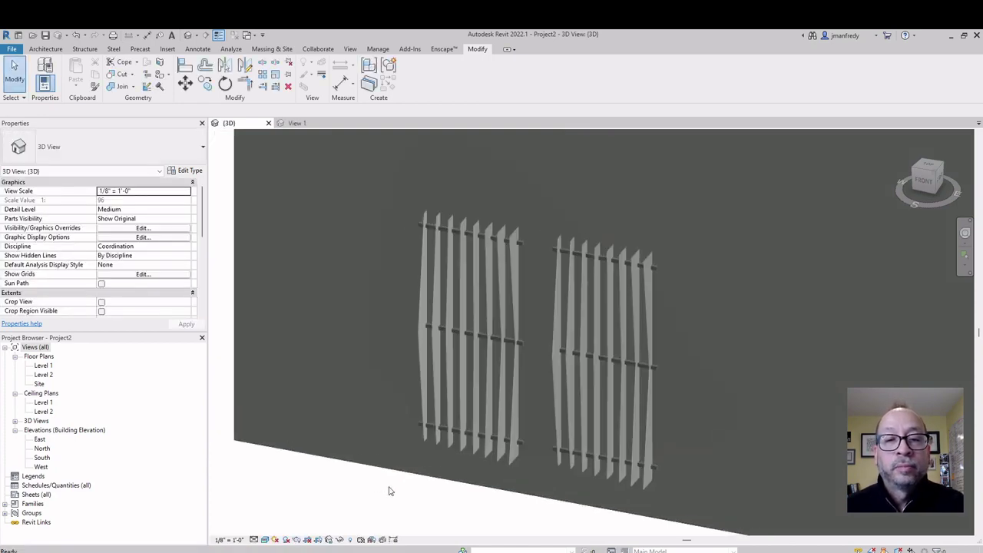
- Inspect the hardware bars up close and review the Hardware material in the left-hand wall feature's type properties without changing it
scroll(370, 483, "up", 3)
scroll(612, 274, "up", 4)
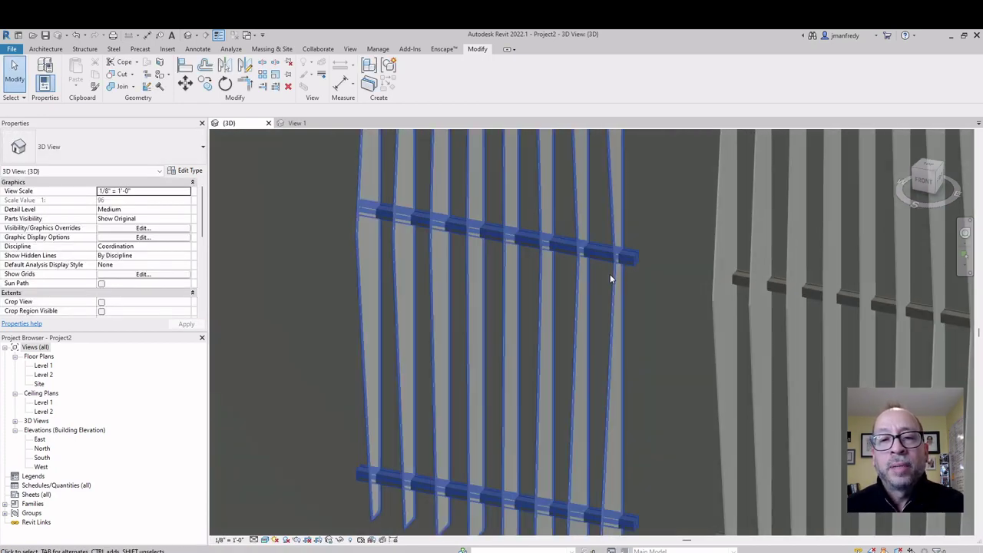
scroll(634, 262, "up", 2)
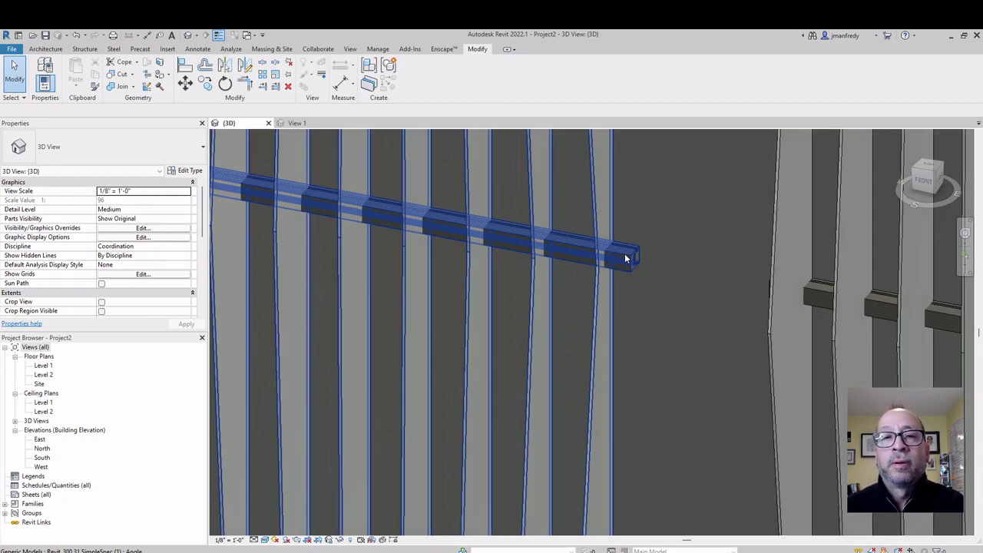
scroll(475, 290, "down", 8)
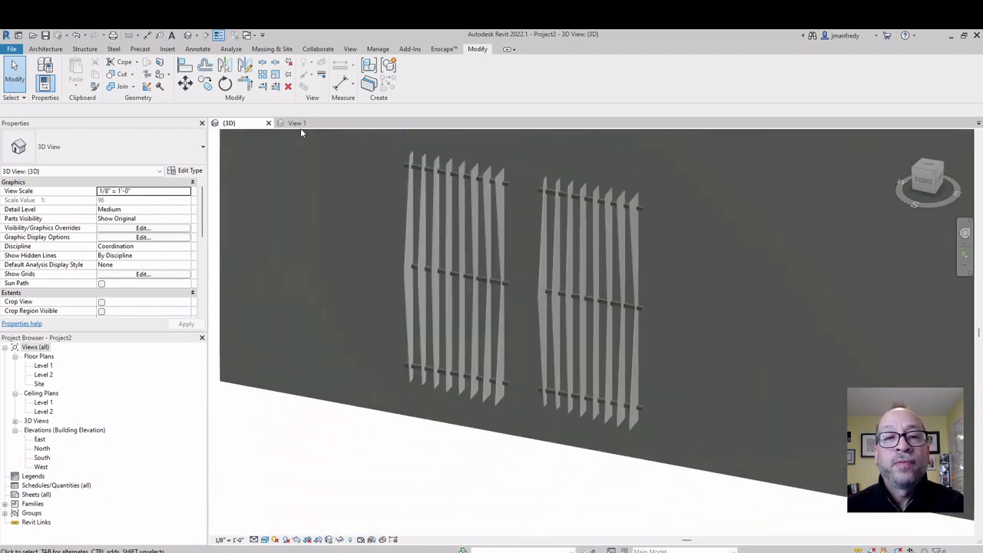
middle_click_drag(386, 270, 388, 376)
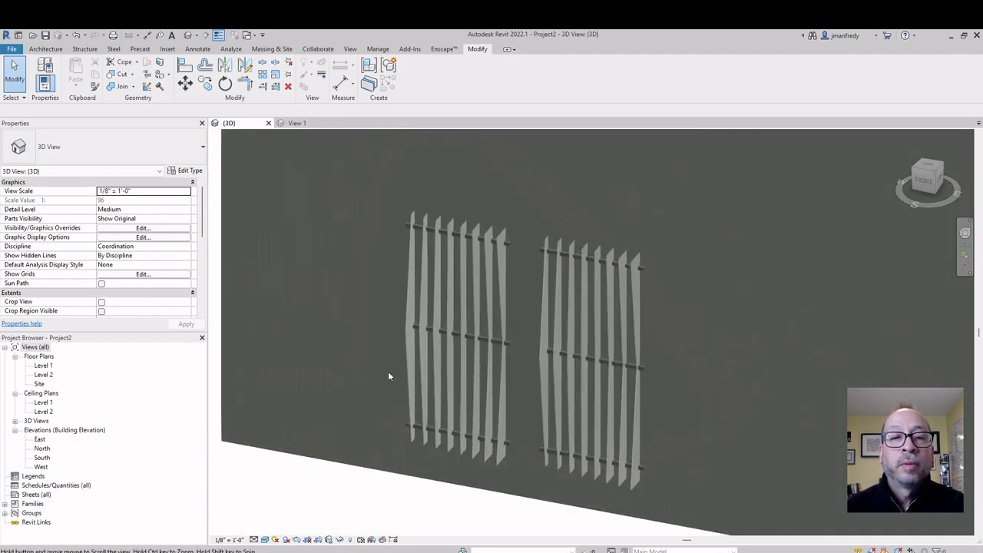
left_click(407, 289)
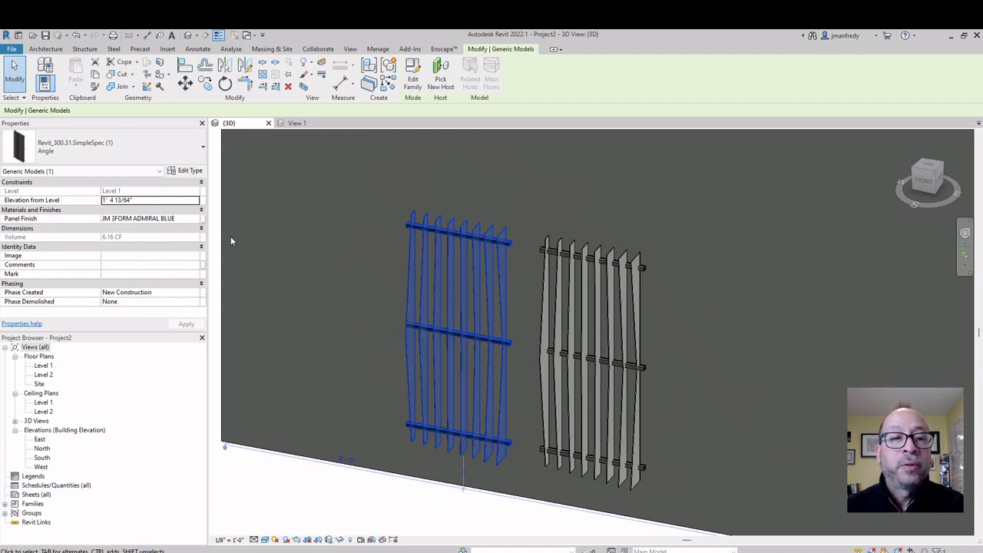
left_click(193, 172)
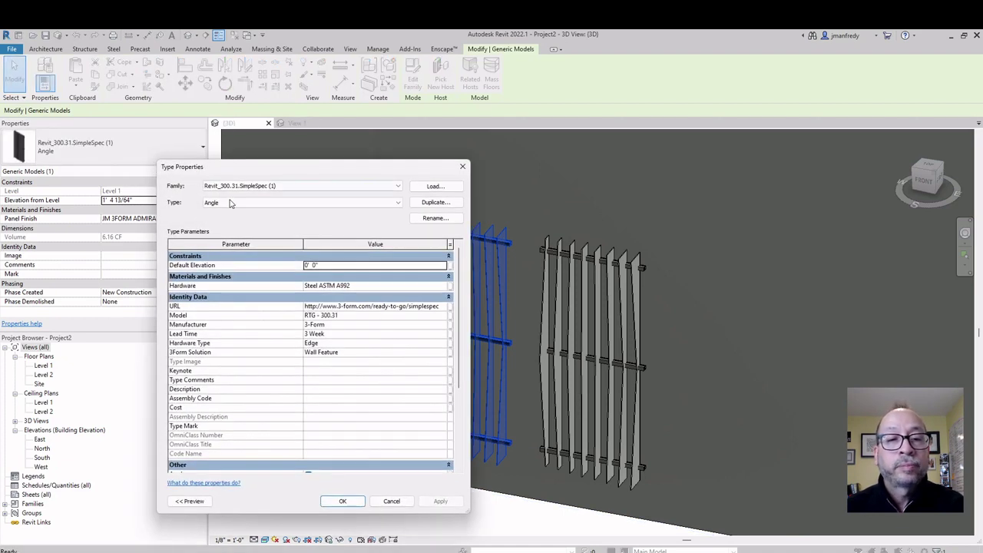
left_click(361, 285)
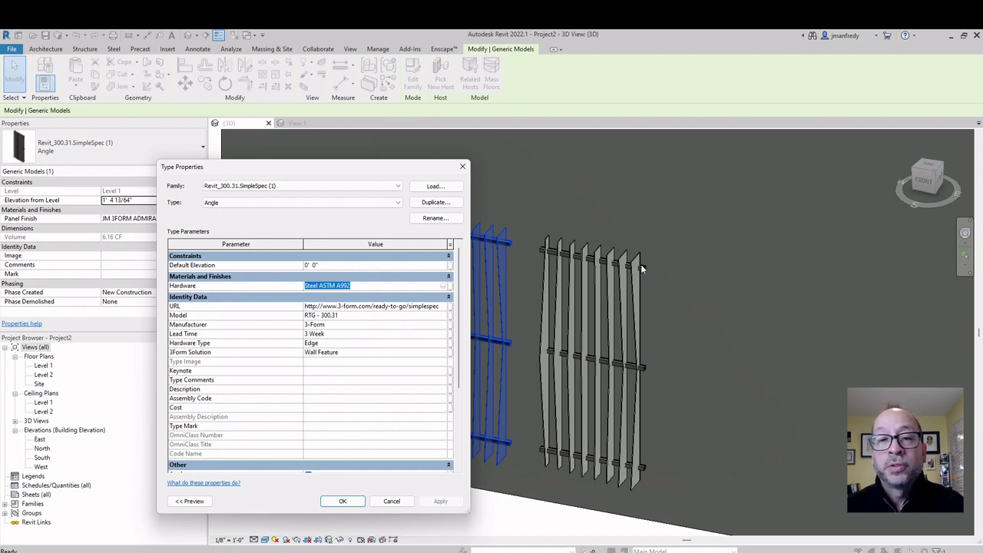
key("Escape")
key("Escape")
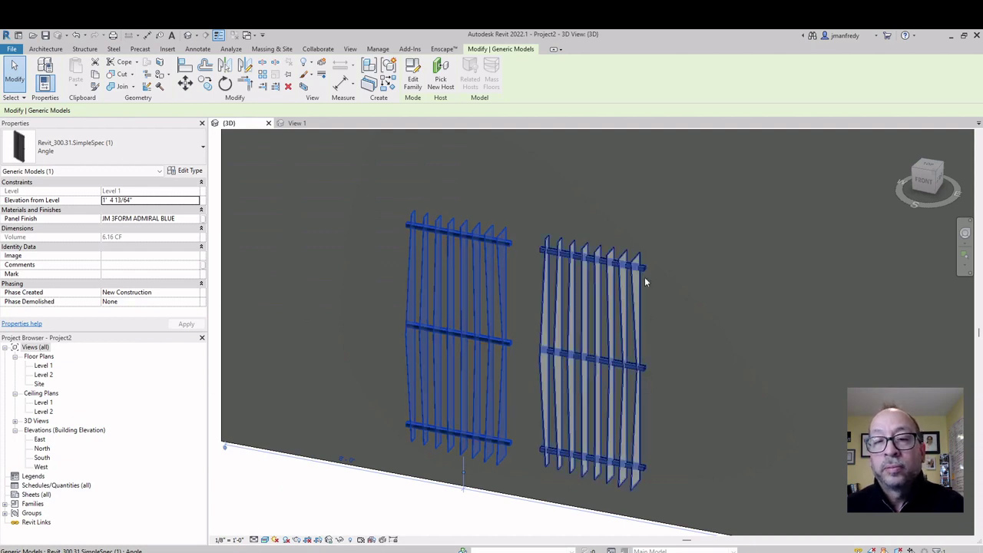
- Review the Panel Finish instance property of the left-hand wall feature without changing it, and deselect the feature
middle_click_drag(527, 306, 591, 294)
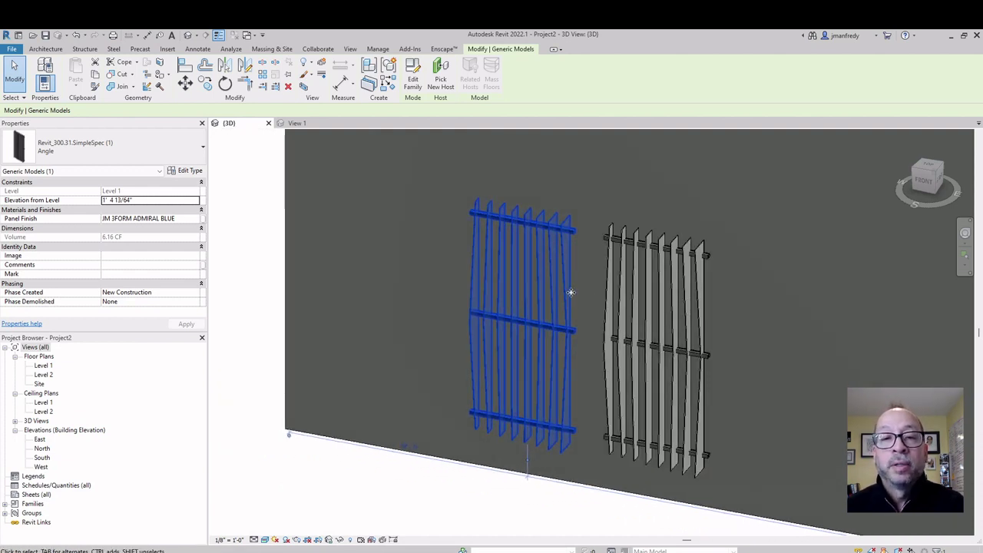
left_click(587, 293)
left_click(470, 299)
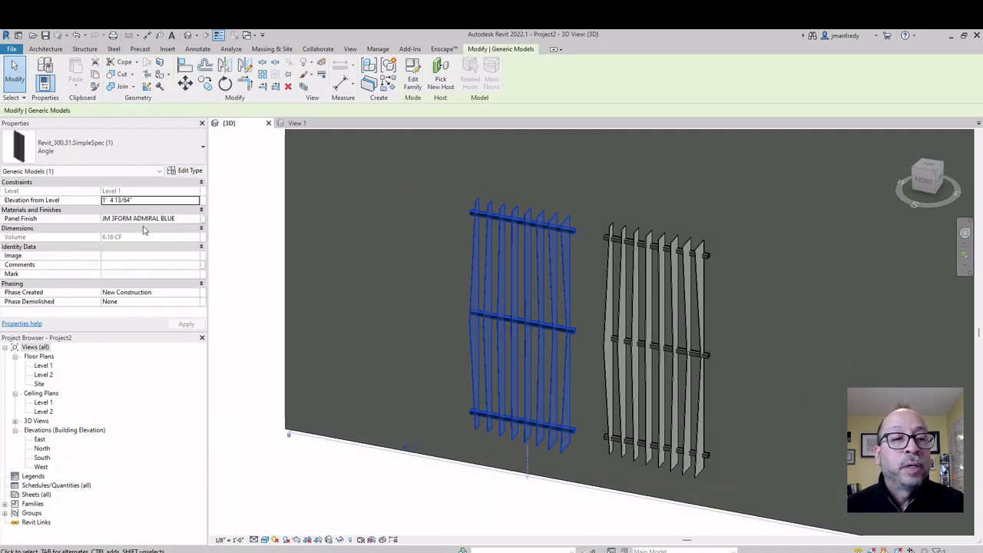
left_click(192, 219)
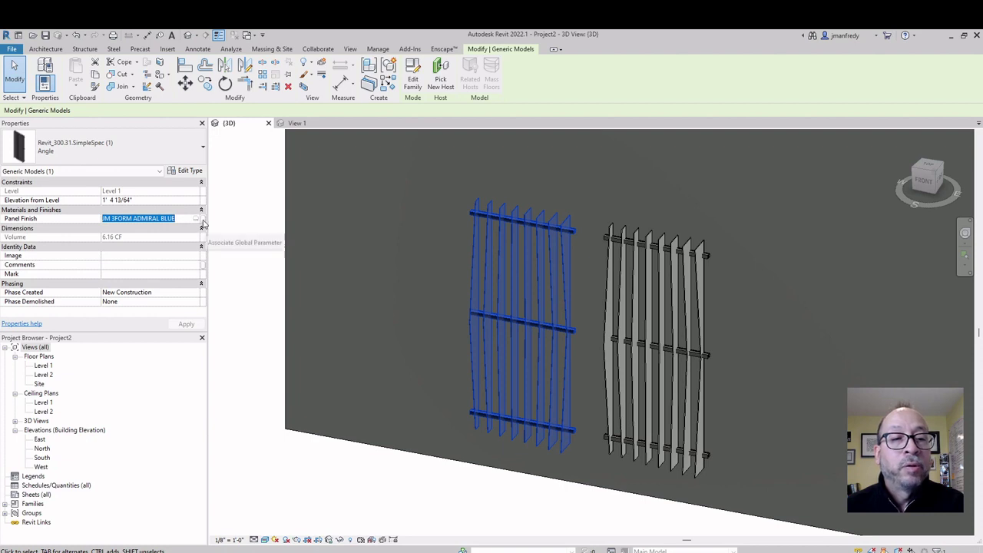
middle_click_drag(253, 226, 263, 252)
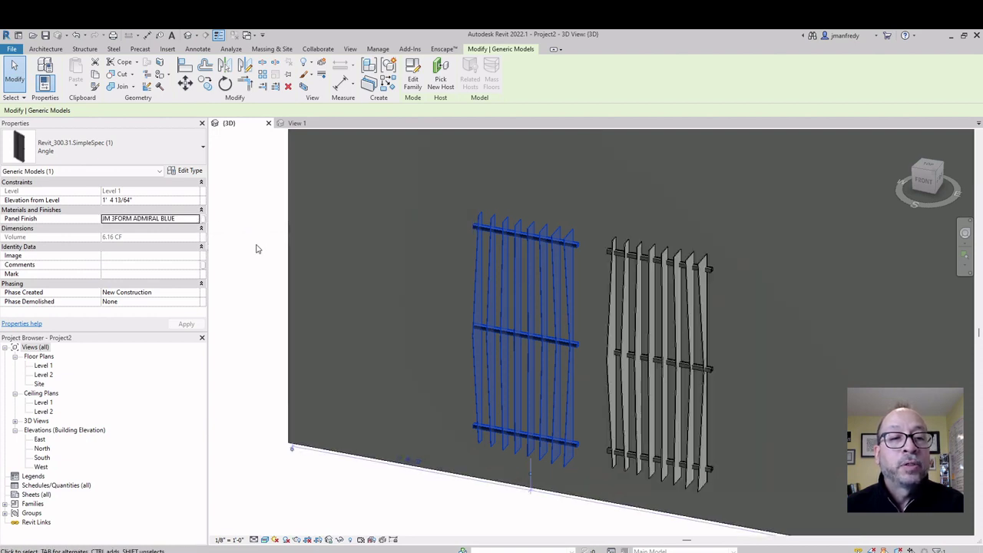
left_click(234, 234)
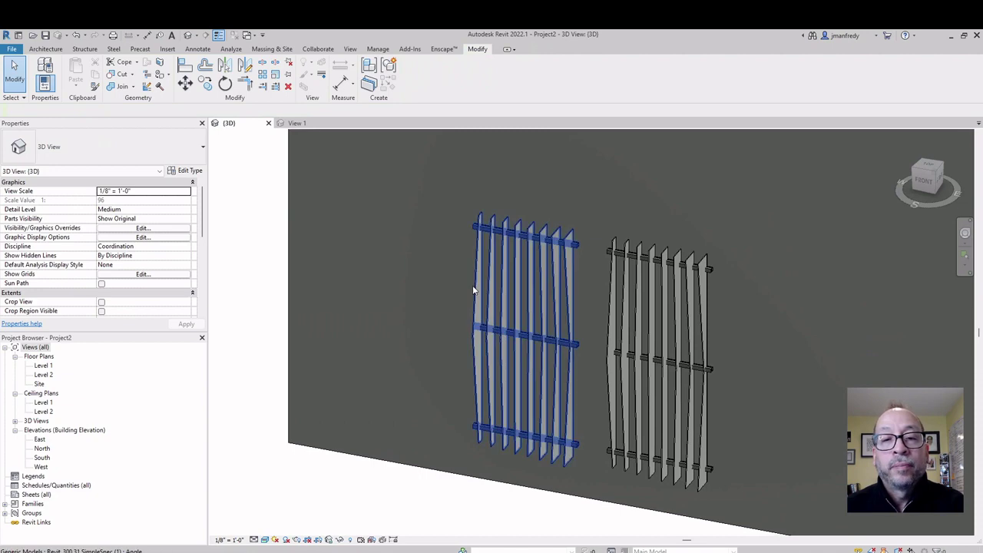
- Check the 3D view's visual style, examine the panels up close and recheck the left-hand wall feature's Panel Finish
left_click(265, 539)
left_click(283, 528)
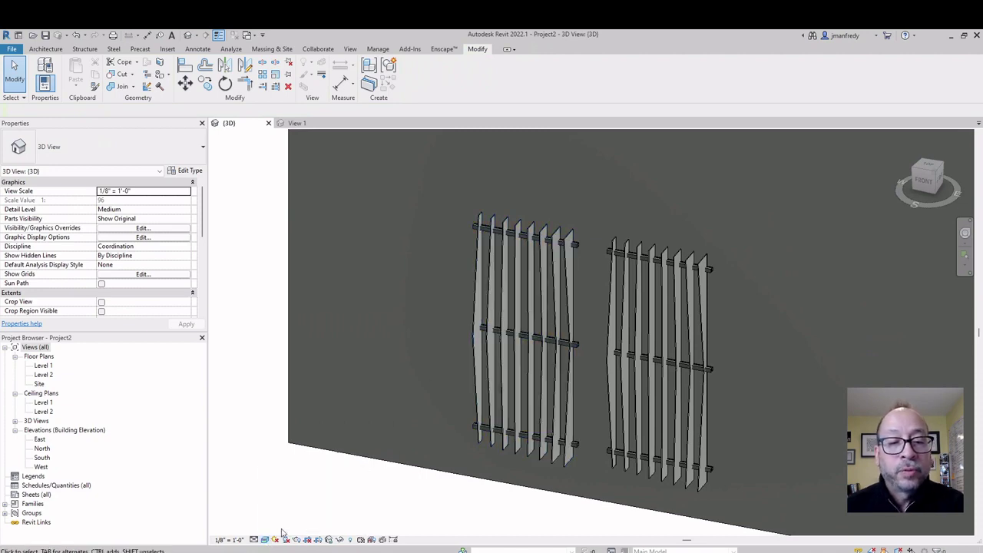
scroll(474, 364, "up", 4)
scroll(469, 275, "down", 5)
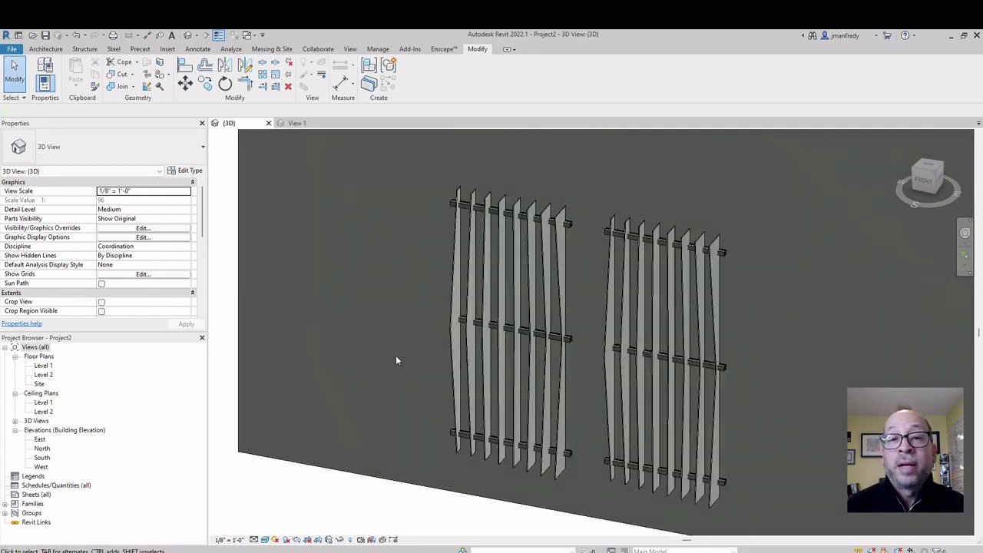
left_click(453, 323)
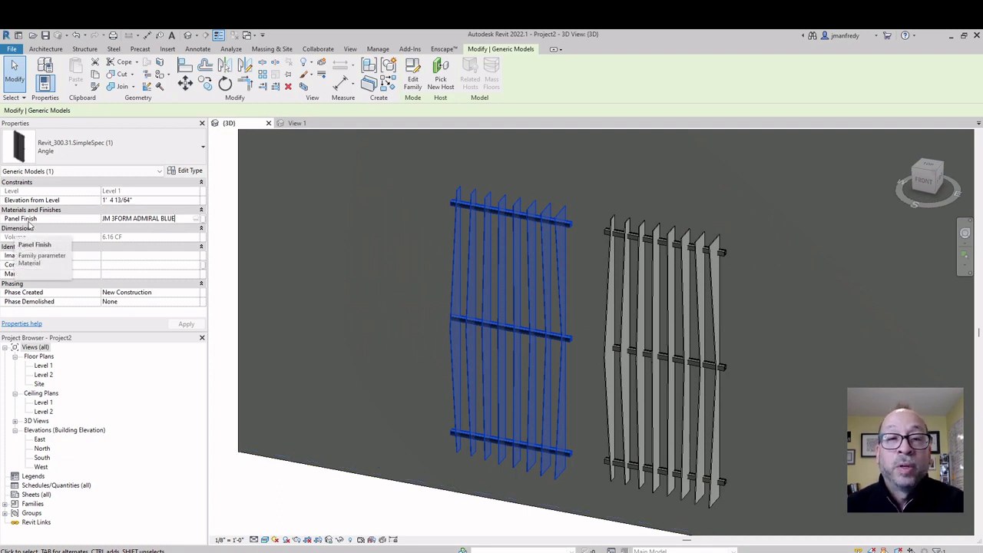
left_click(83, 218)
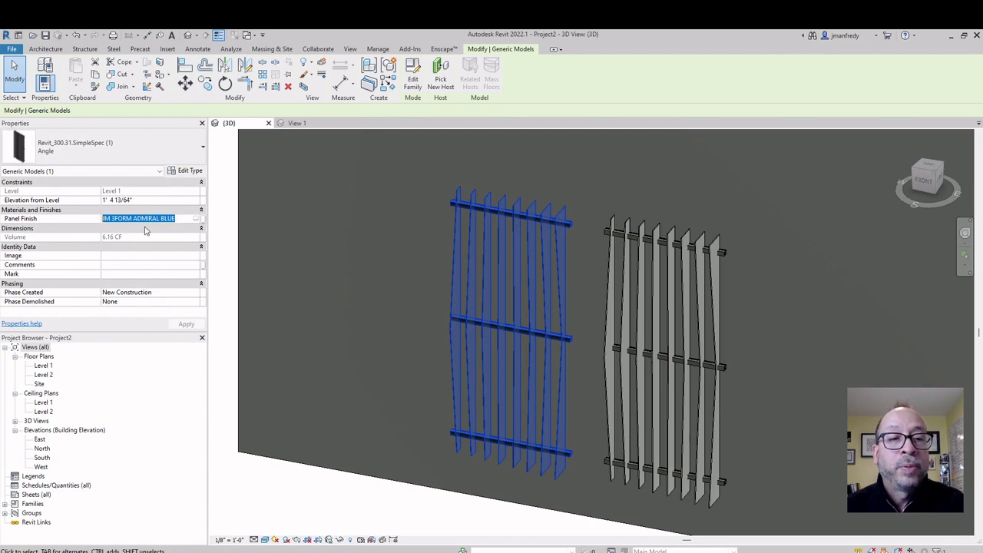
left_click(312, 490)
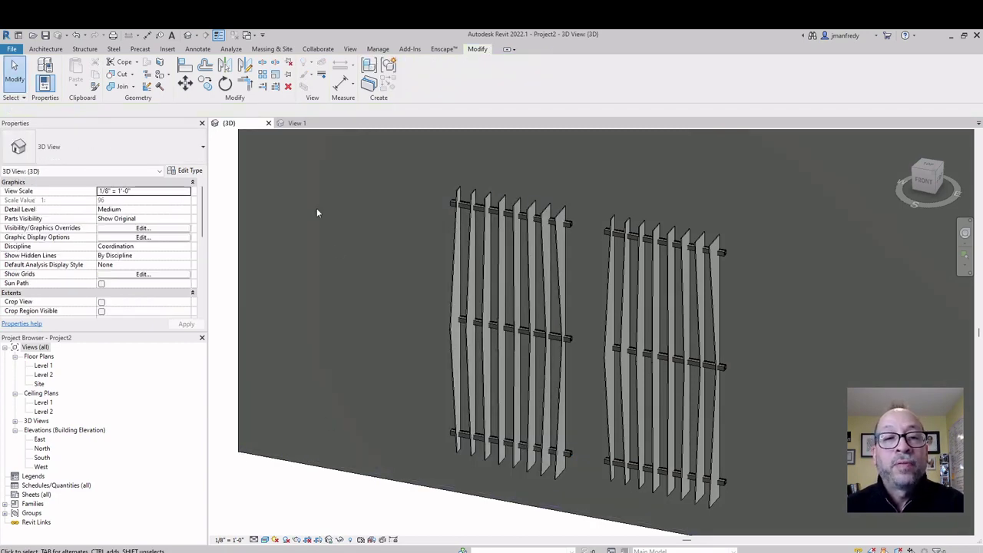
- Return to the family's 3D view and temporarily isolate the 300.31-Angle component
left_click(307, 125)
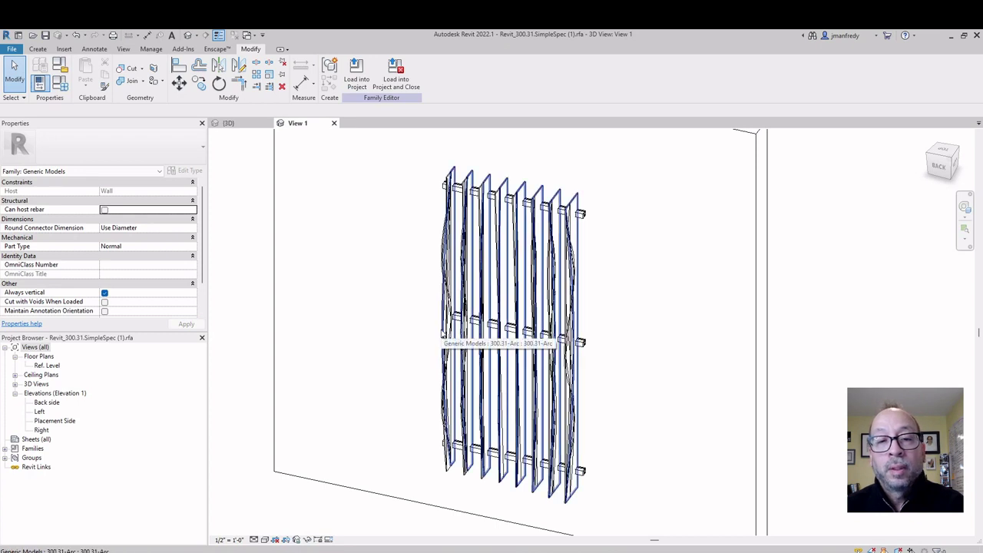
left_click(443, 332)
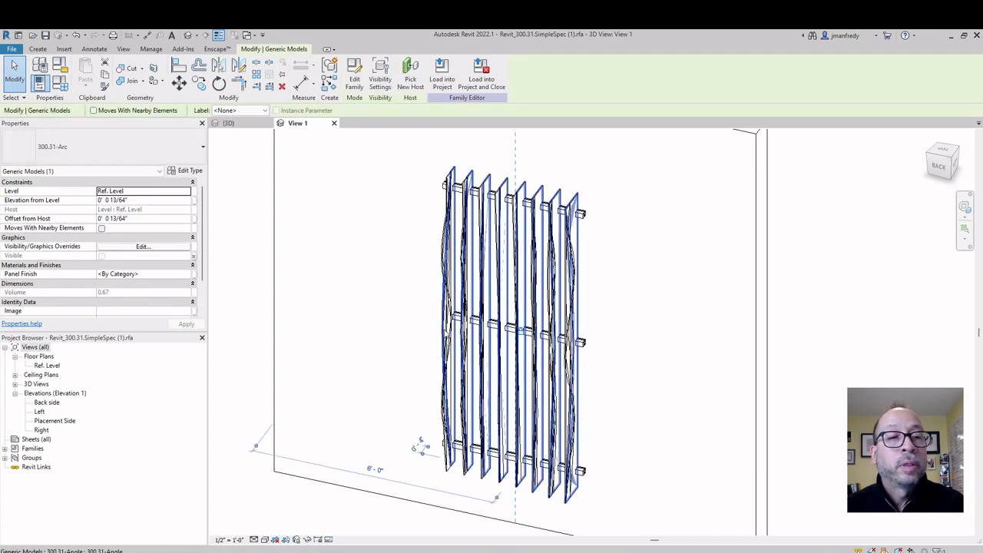
left_click(450, 330)
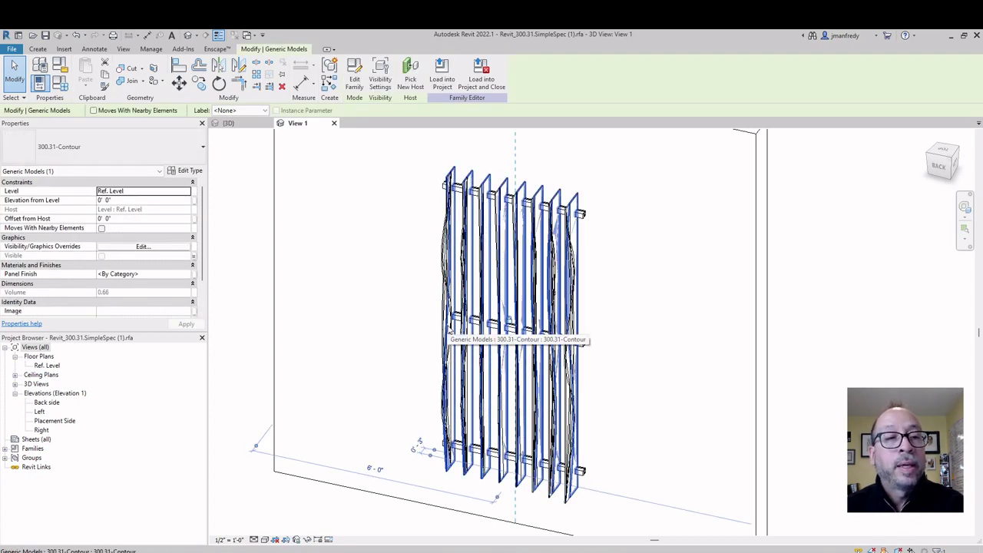
left_click(442, 326)
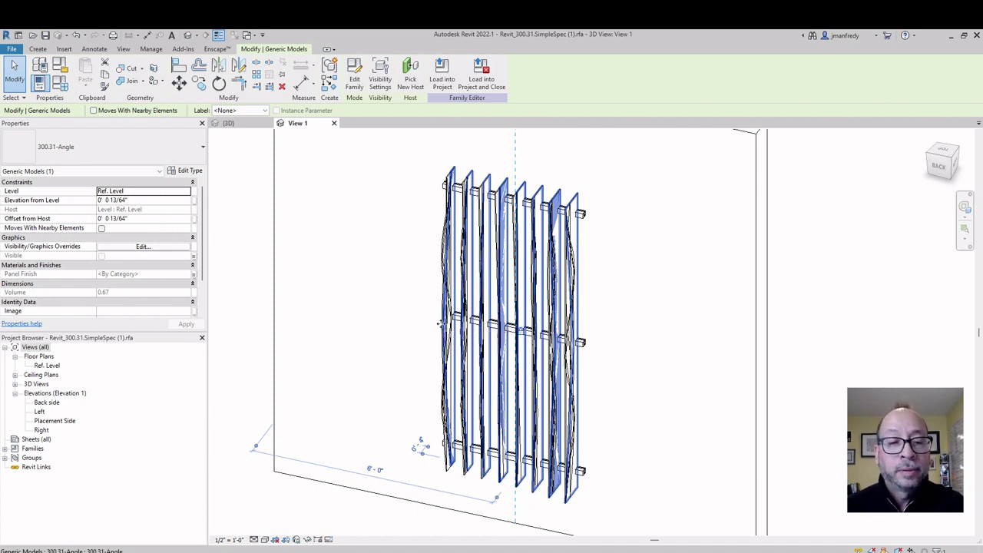
left_click(308, 540)
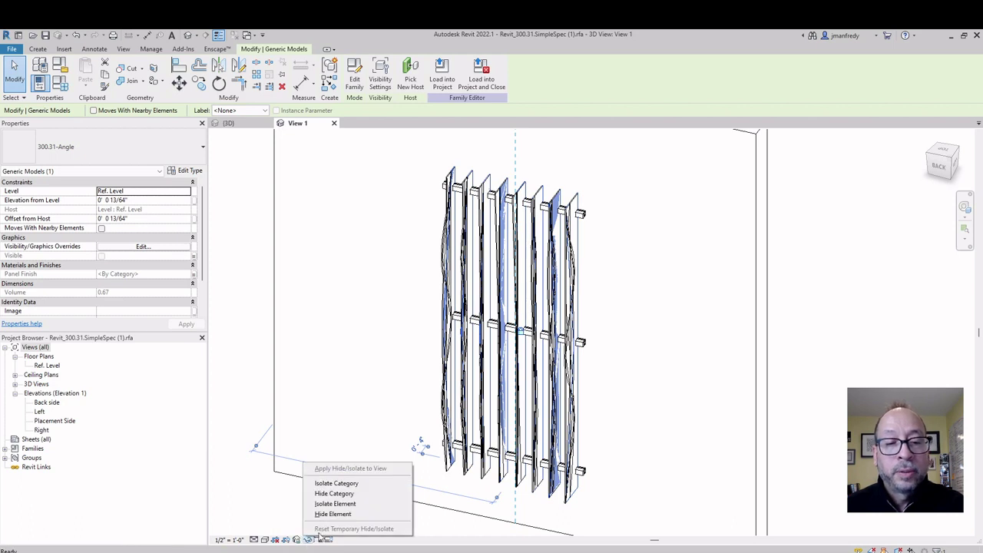
left_click(337, 505)
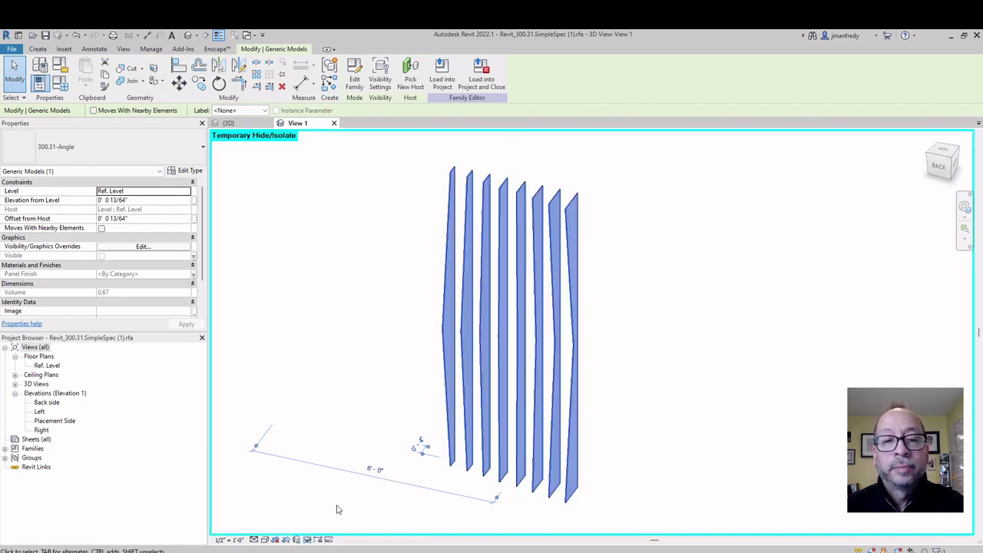
left_click(392, 461)
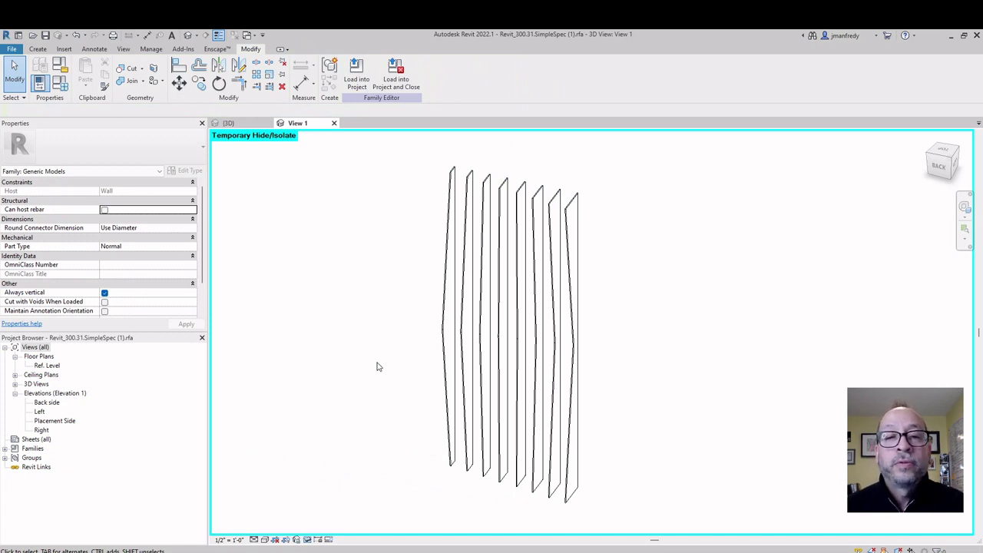
- Check the isolated 300.31-Angle component's Panel Finish association and confirm Panel Finish as its family parameter
left_click(442, 314)
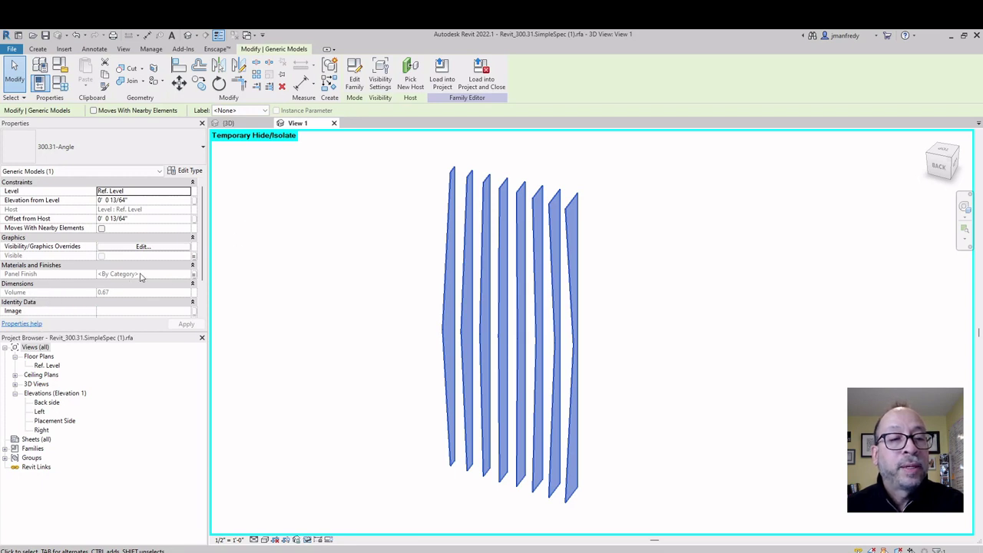
left_click(195, 275)
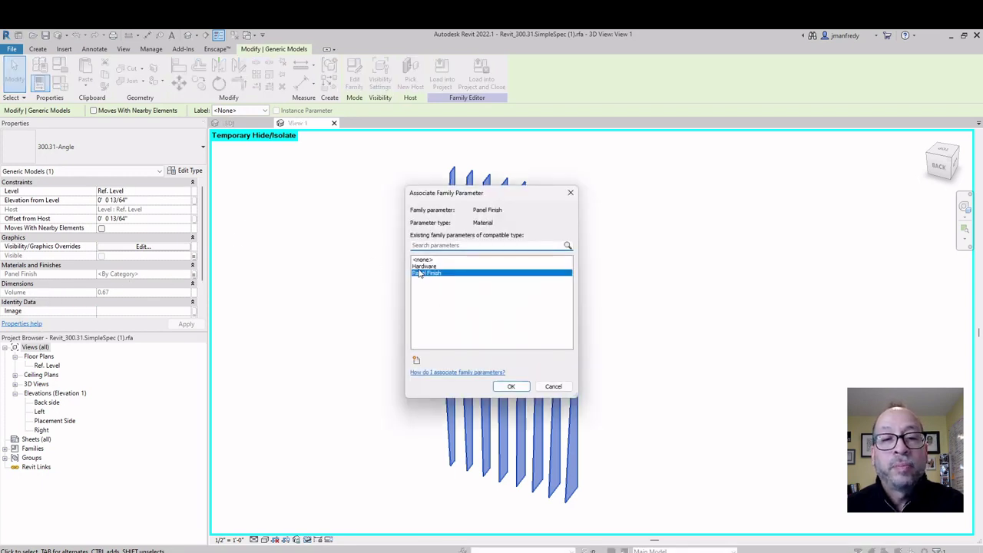
left_click(436, 274)
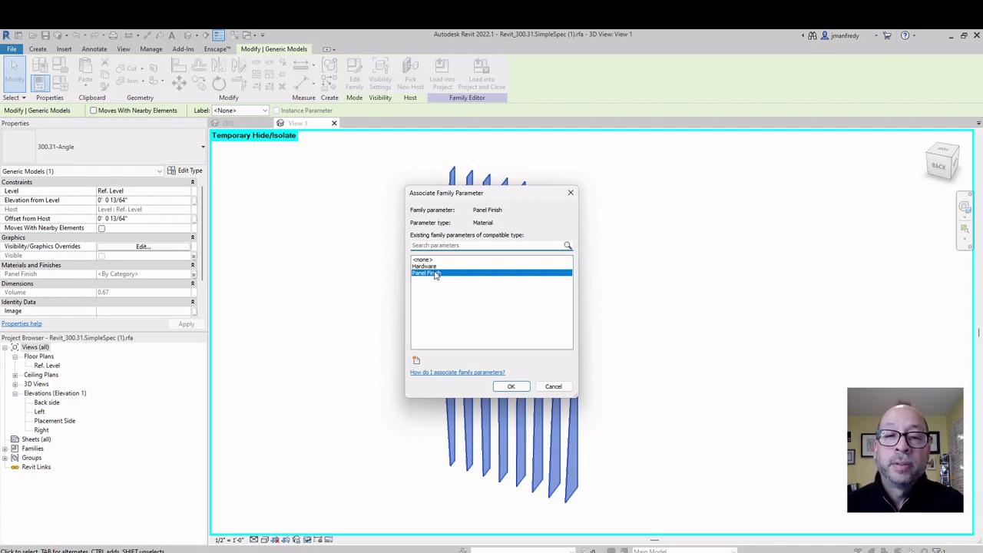
double_click(436, 274)
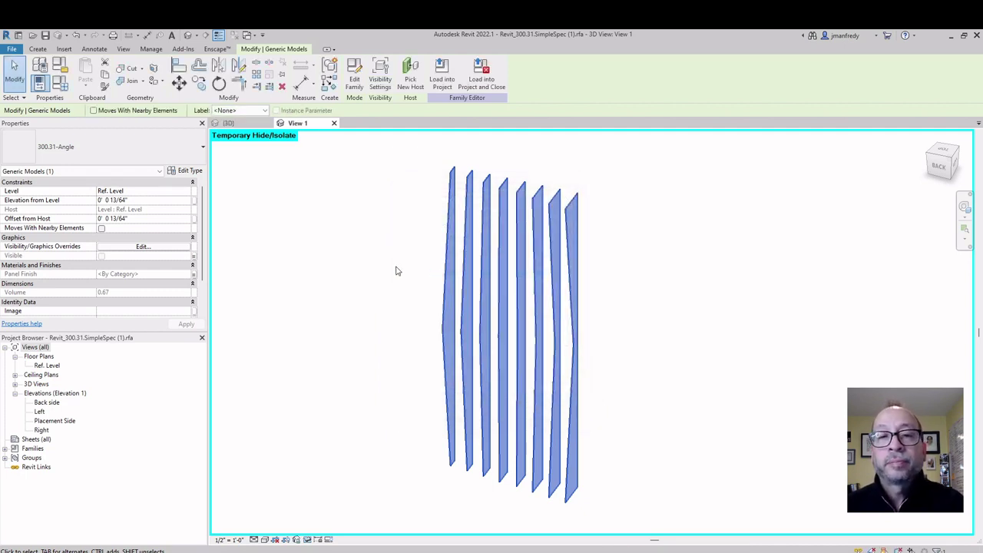
key("Escape")
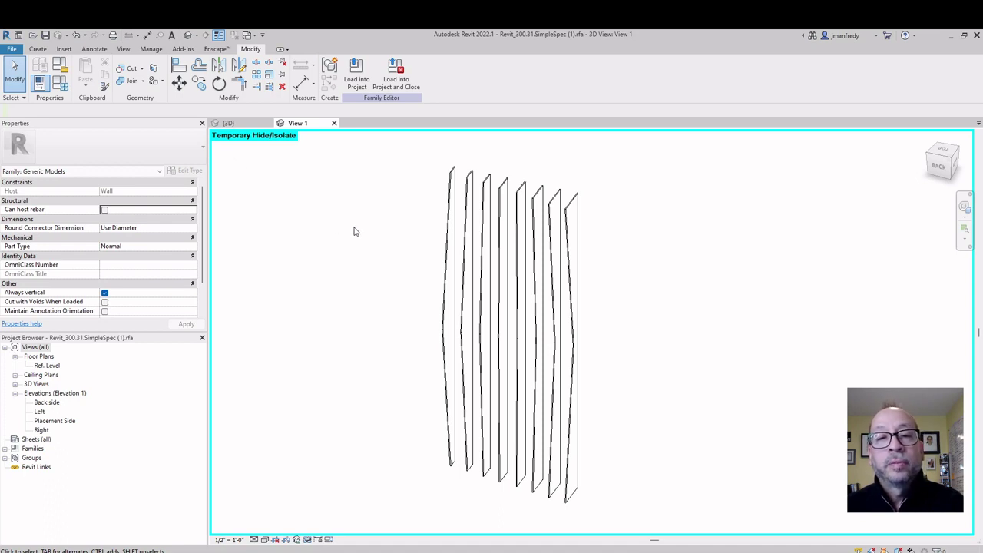
- Select the isolated 300.31-Angle component and open its nested family for editing
left_click(441, 289)
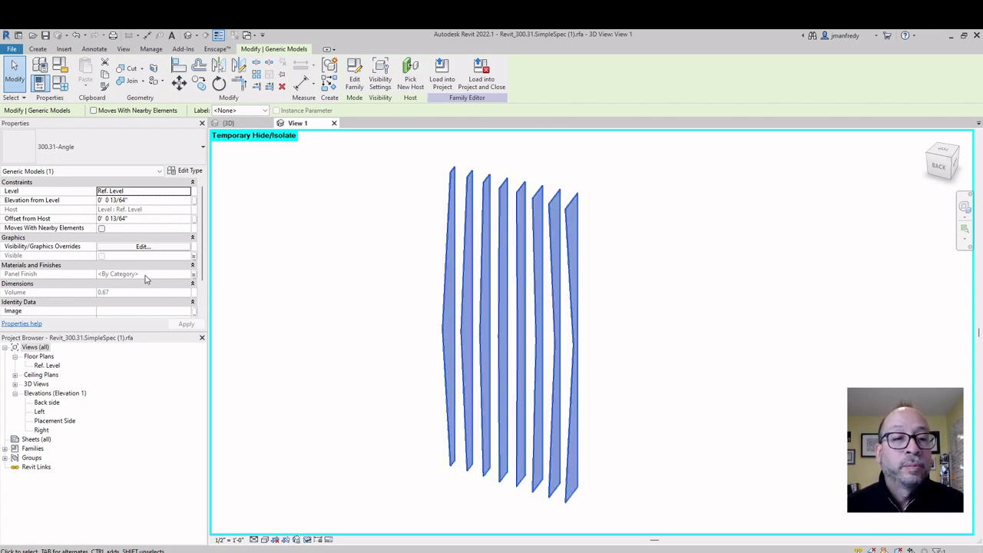
left_click(386, 270)
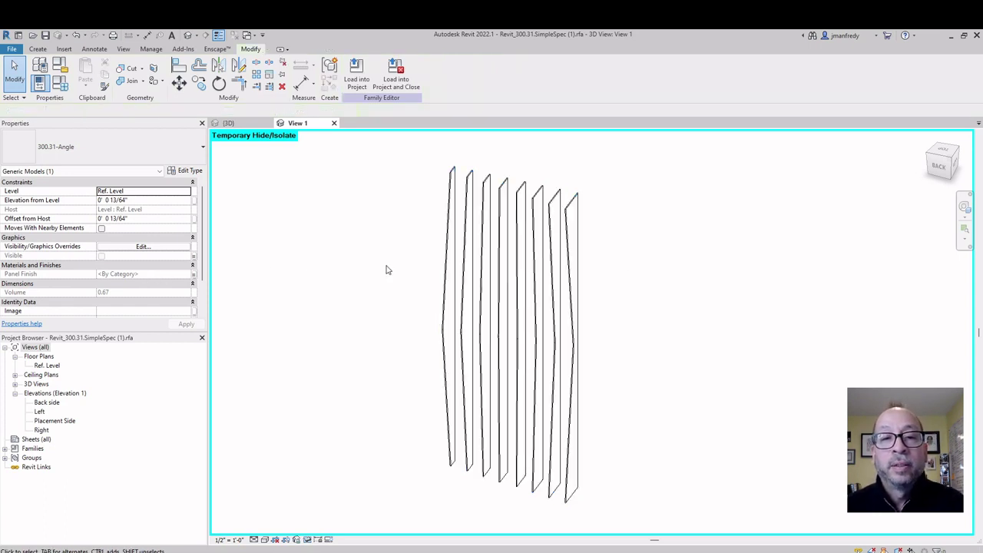
left_click(445, 261)
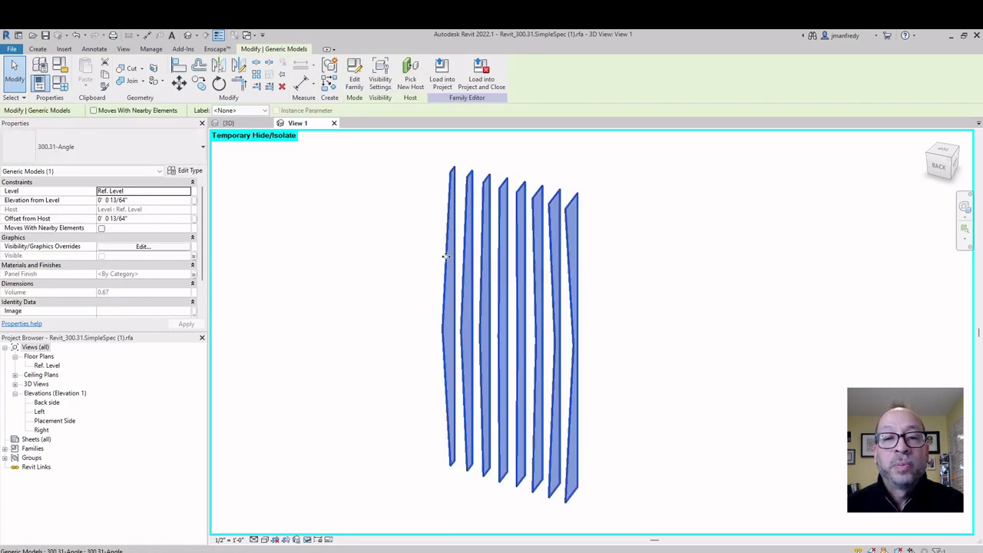
left_click(355, 84)
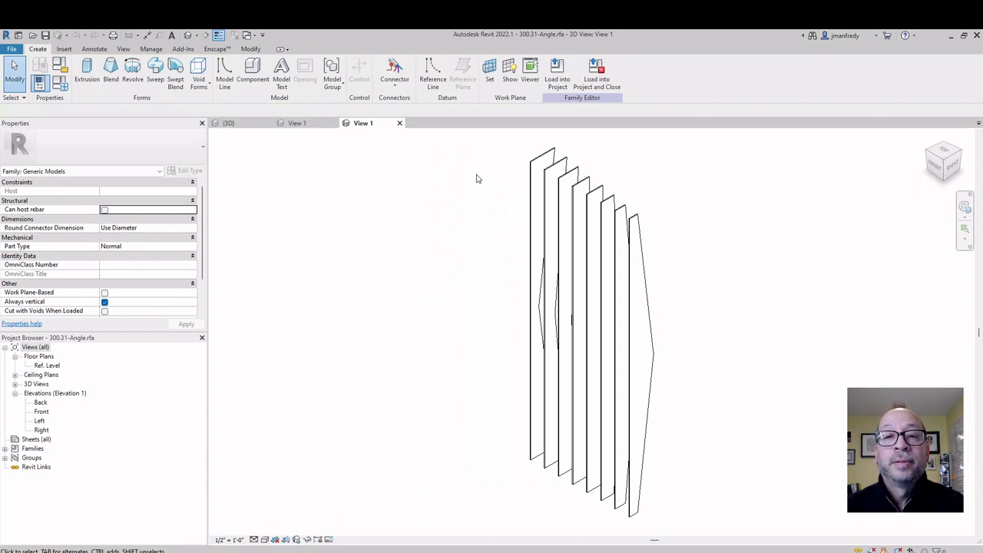
- Examine the panels of the 300.31-Angle family from the back and check the second panel extrusion's Material property
middle_click_drag(476, 179, 427, 192)
scroll(427, 192, "down", 1)
middle_click_drag(464, 251, 445, 219, "shift")
left_click(466, 236)
scroll(397, 263, "up", 3)
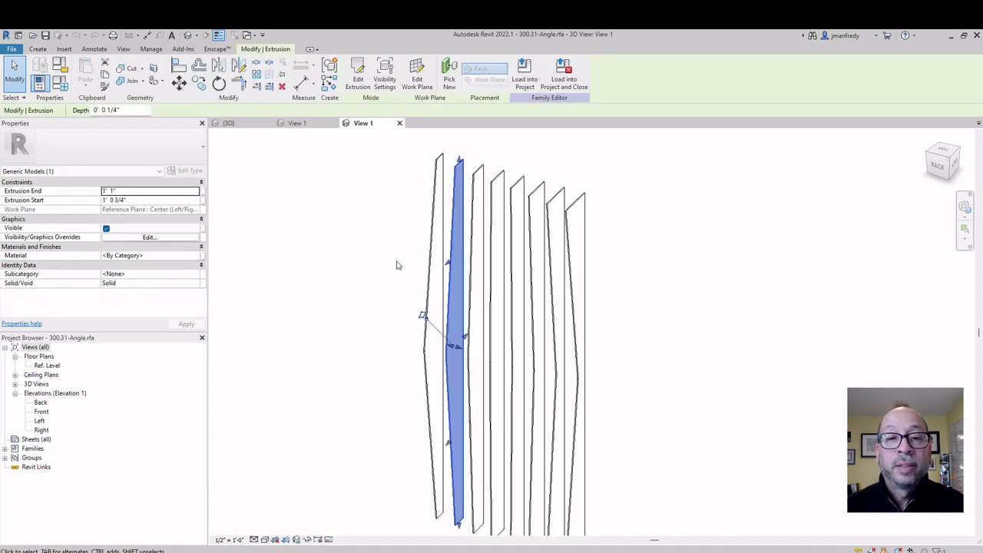
scroll(388, 223, "up", 1)
scroll(387, 219, "down", 2)
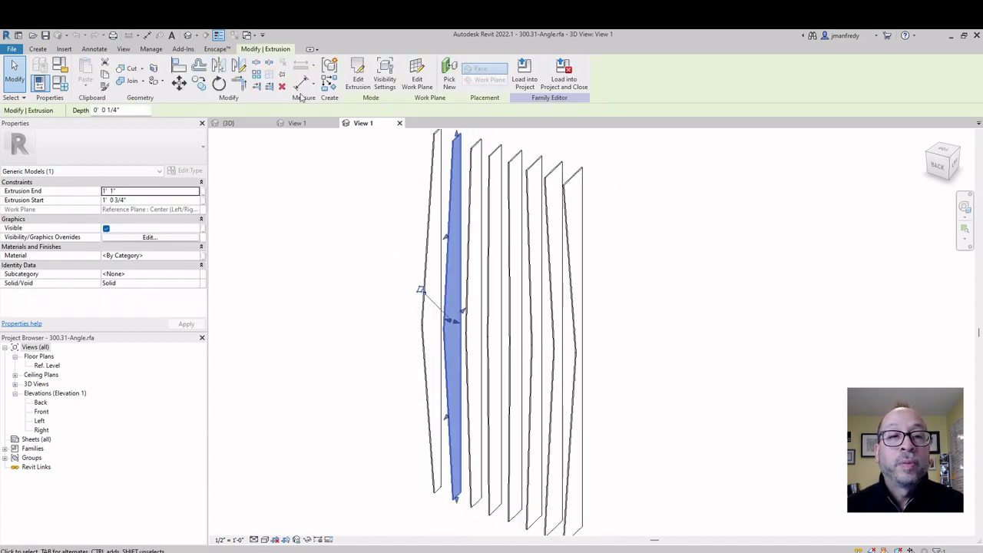
scroll(408, 207, "up", 1)
key("Right")
key("Right")
key("Right")
key("Right")
key("Right")
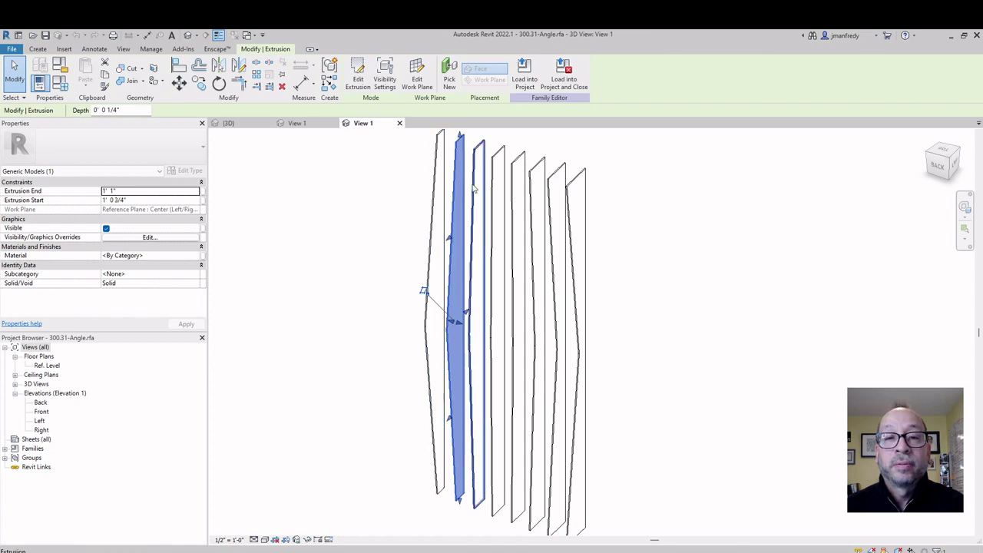
left_click(397, 241)
- Associate the leftmost panel extrusion's Material with the Panel Finish family parameter and recheck its property
middle_click_drag(397, 242, 408, 281, "shift")
left_click(419, 281)
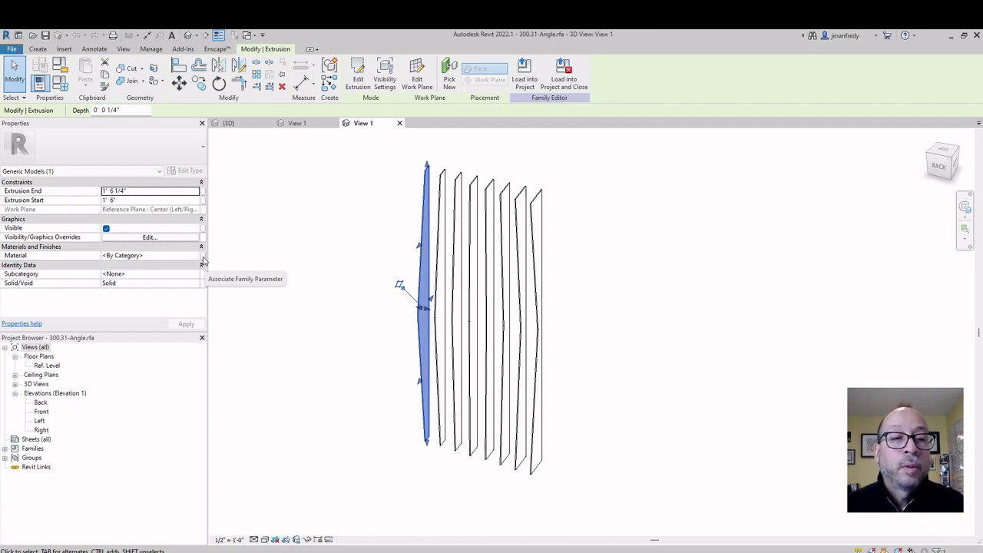
left_click(169, 259)
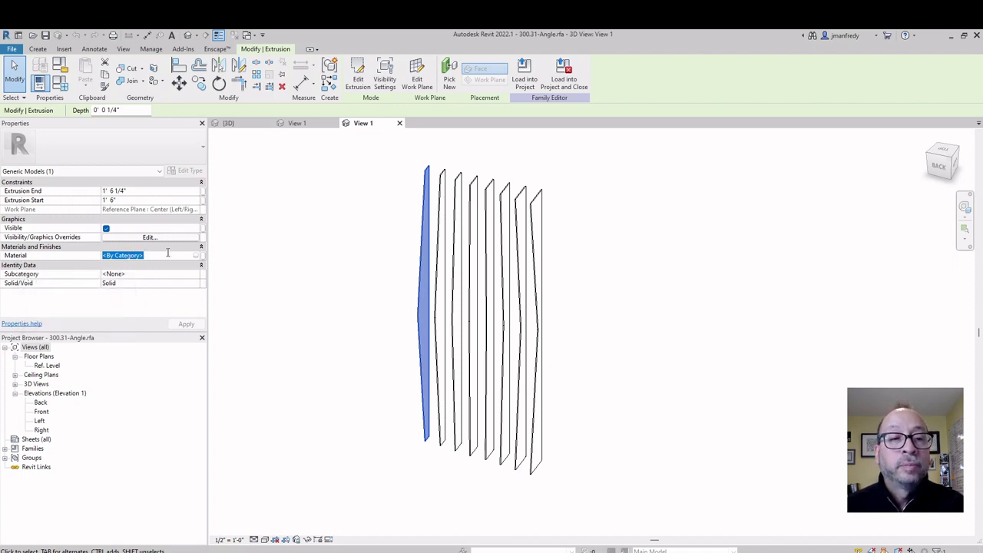
left_click(203, 257)
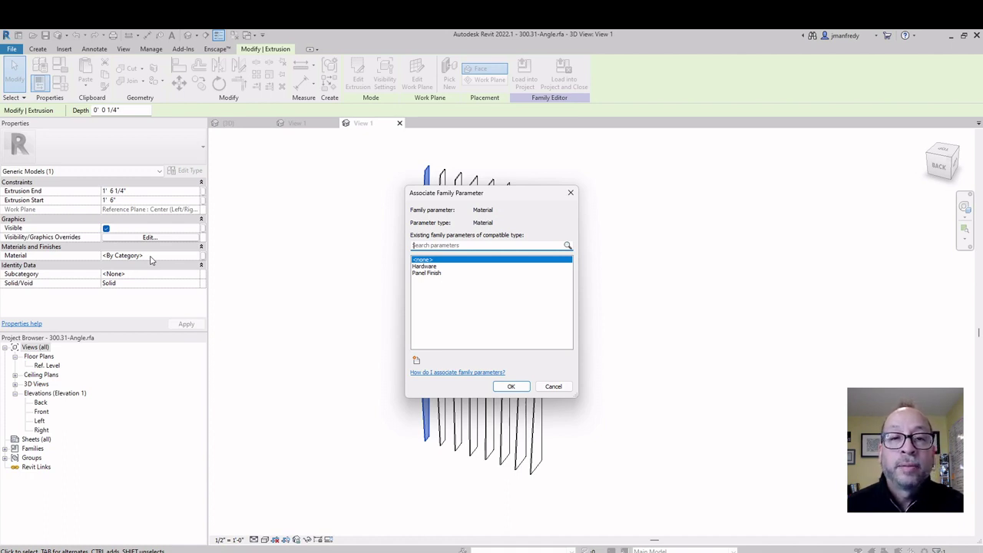
left_click(429, 275)
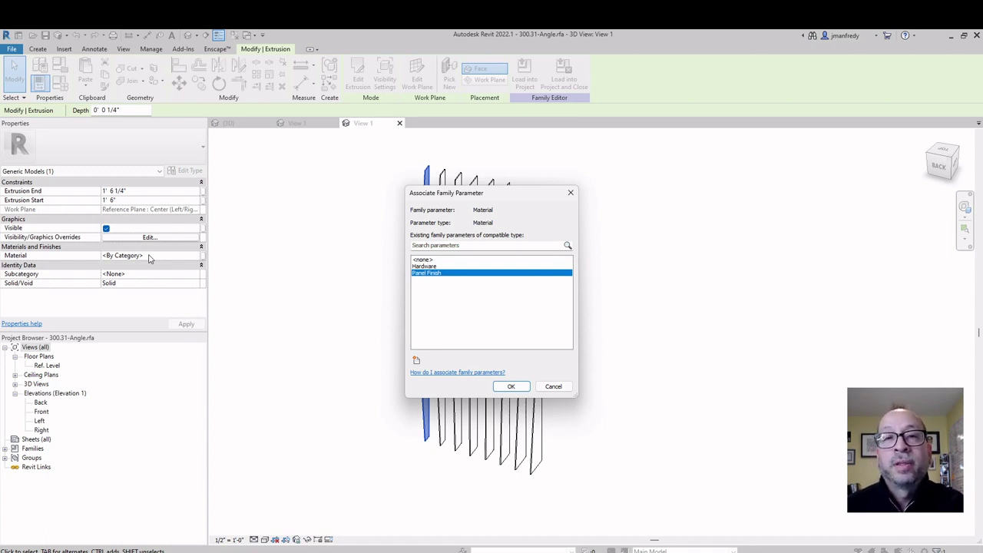
left_click(511, 388)
left_click(400, 285)
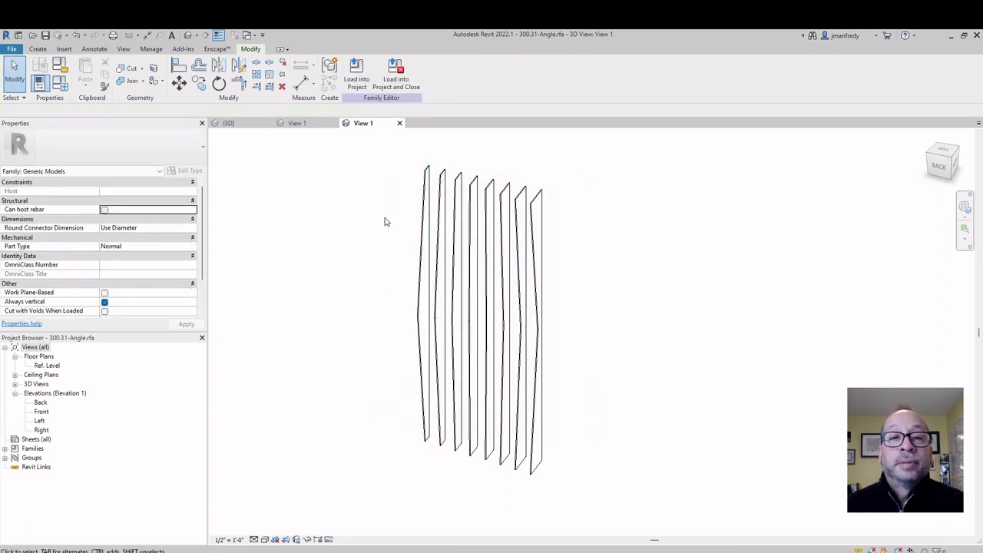
left_click(425, 201)
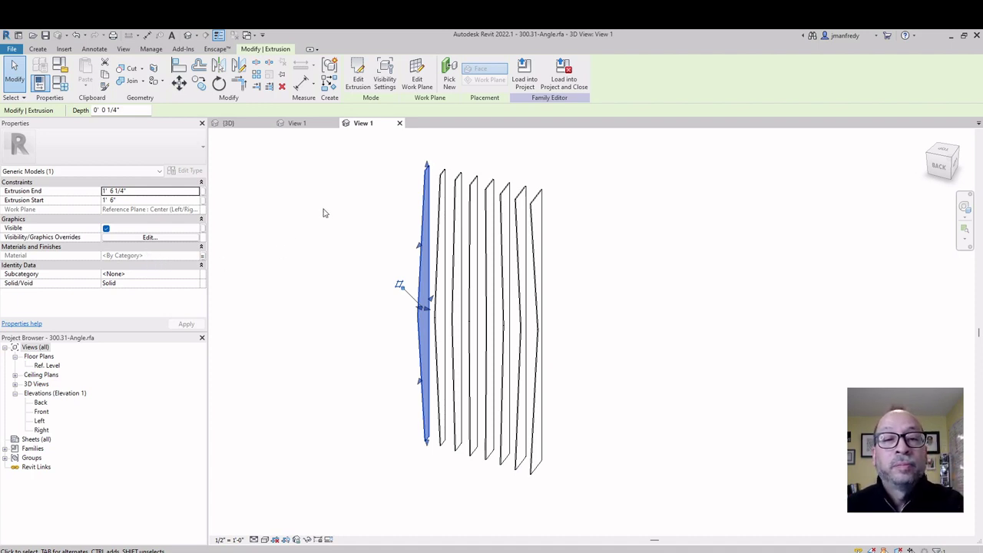
- Link the Material of the second panel extrusion from the left to the Panel Finish family parameter
left_click(446, 180)
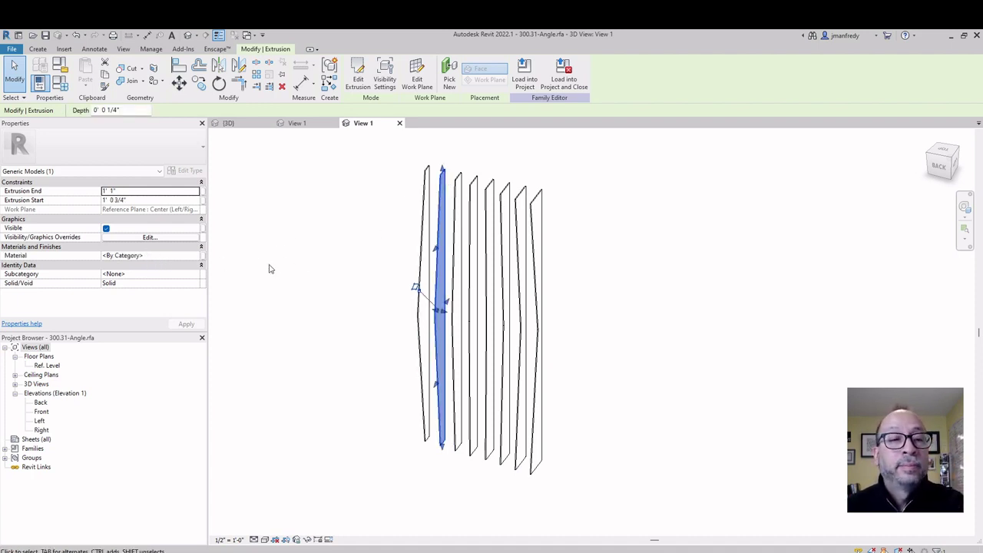
left_click(155, 256)
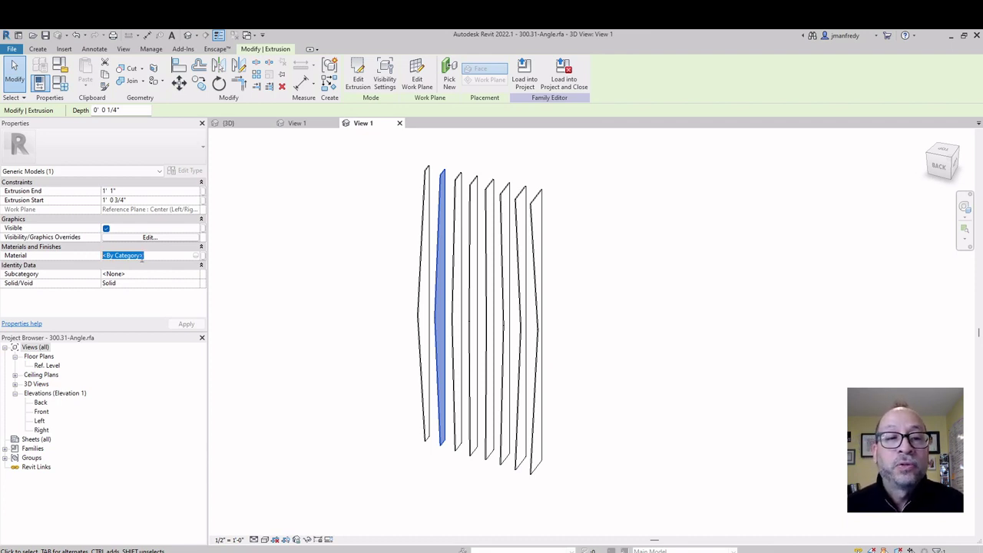
left_click(203, 256)
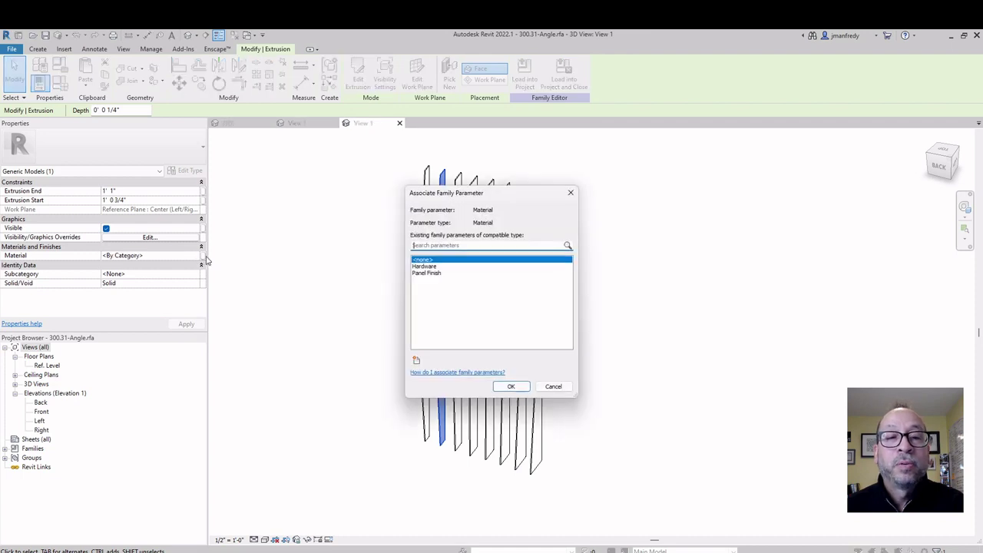
left_click(427, 273)
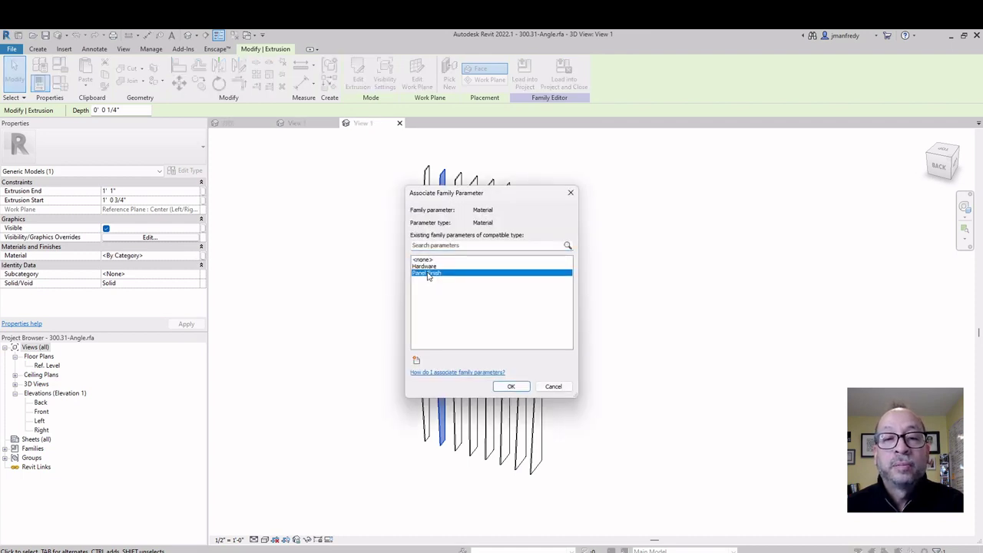
left_click(511, 387)
- Associate the Material of the third and fourth panel extrusions from the left with the Panel Finish family parameter
left_click(458, 254)
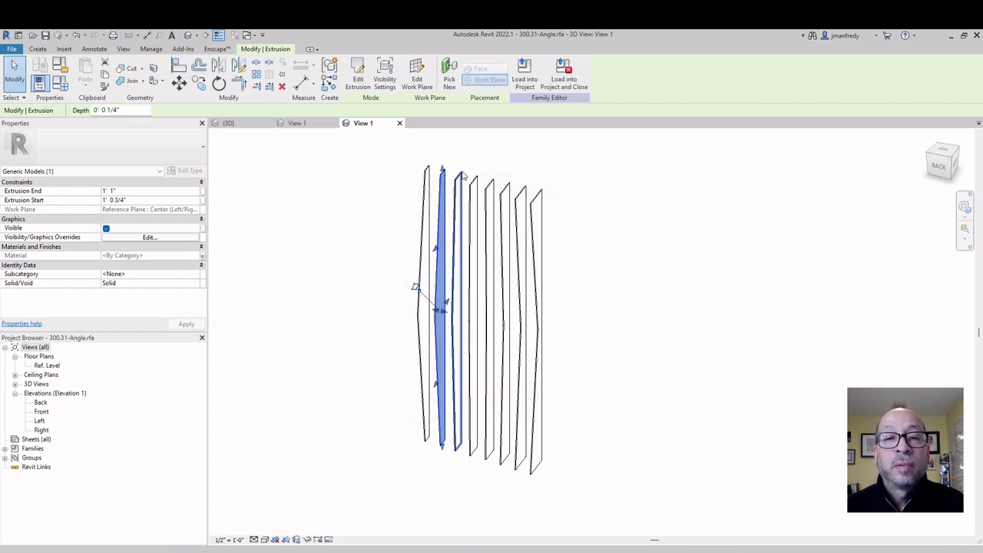
left_click(203, 256)
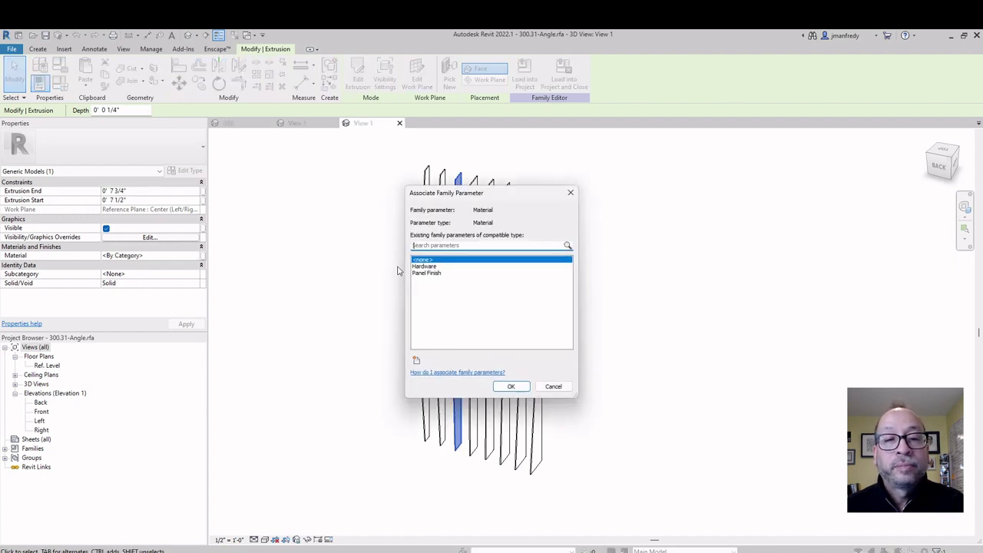
left_click(424, 273)
left_click(511, 386)
left_click(474, 254)
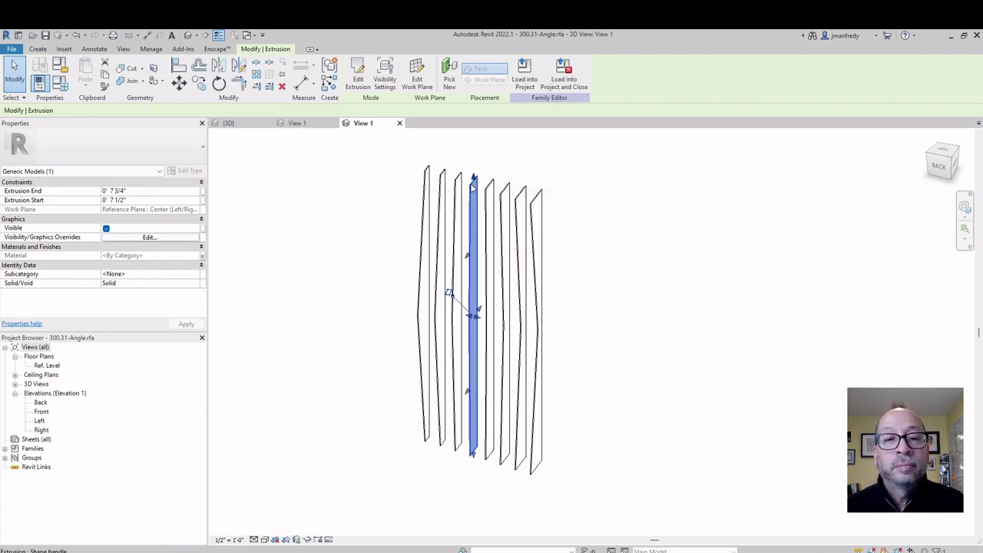
left_click(203, 256)
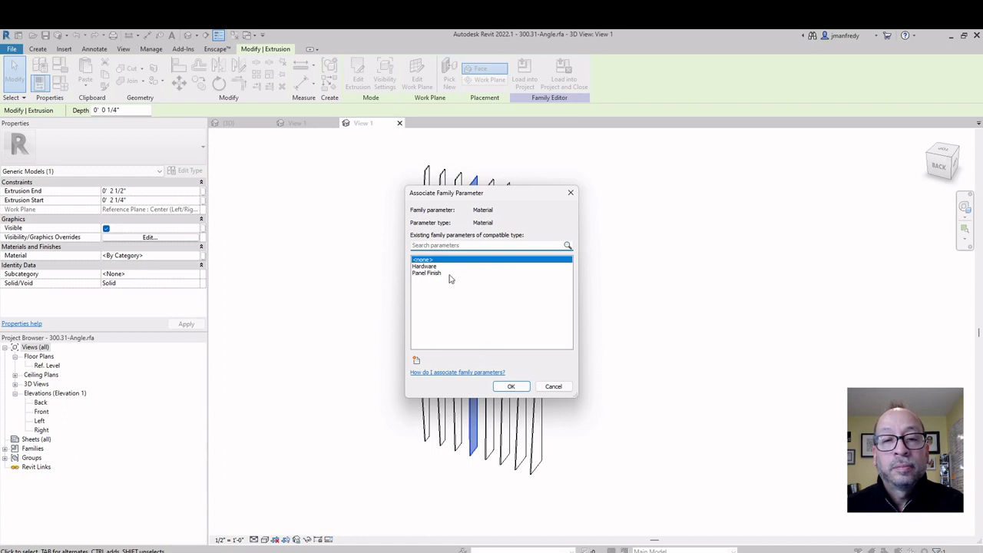
left_click(452, 274)
left_click(510, 386)
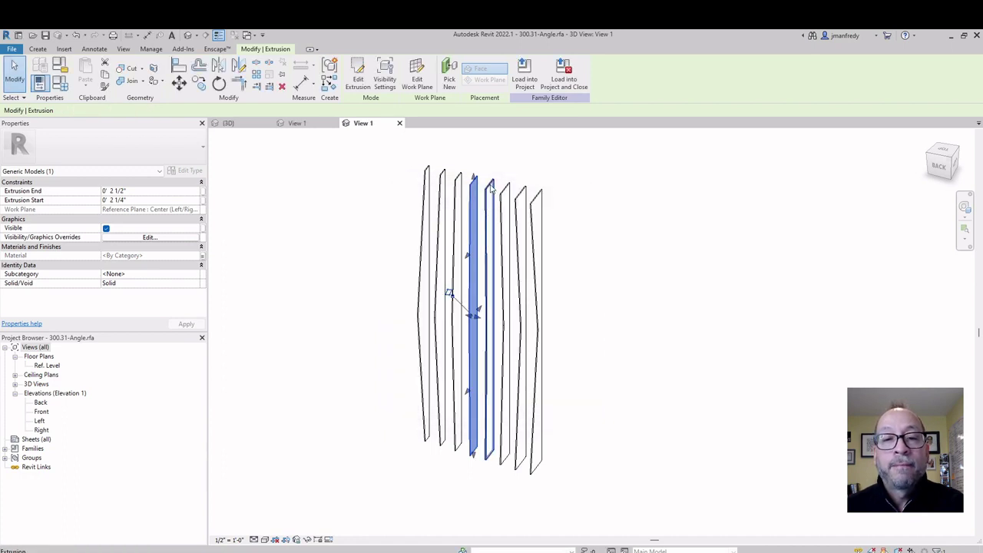
- Associate the Material of the fifth and sixth panel extrusions from the left with the Panel Finish family parameter
left_click(489, 254)
left_click(202, 256)
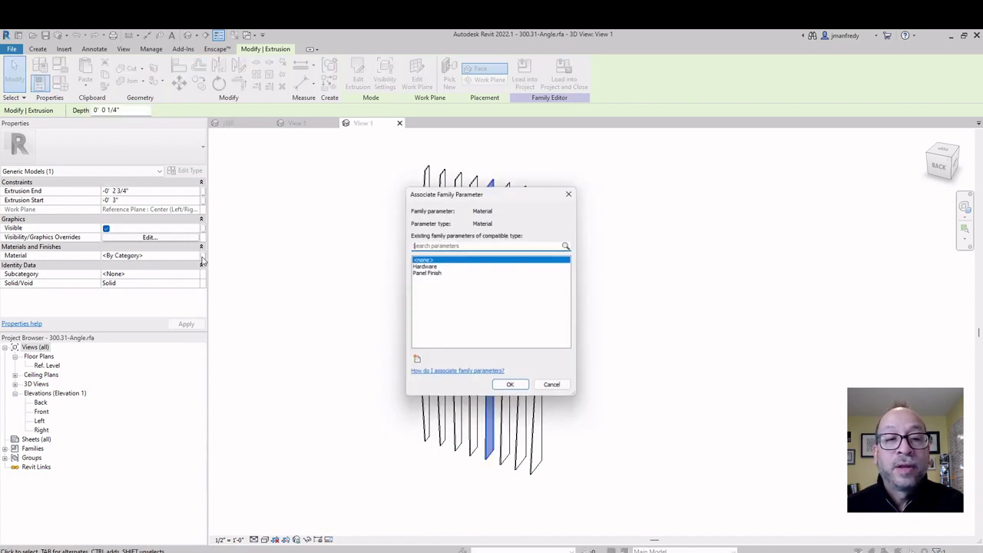
left_click(452, 273)
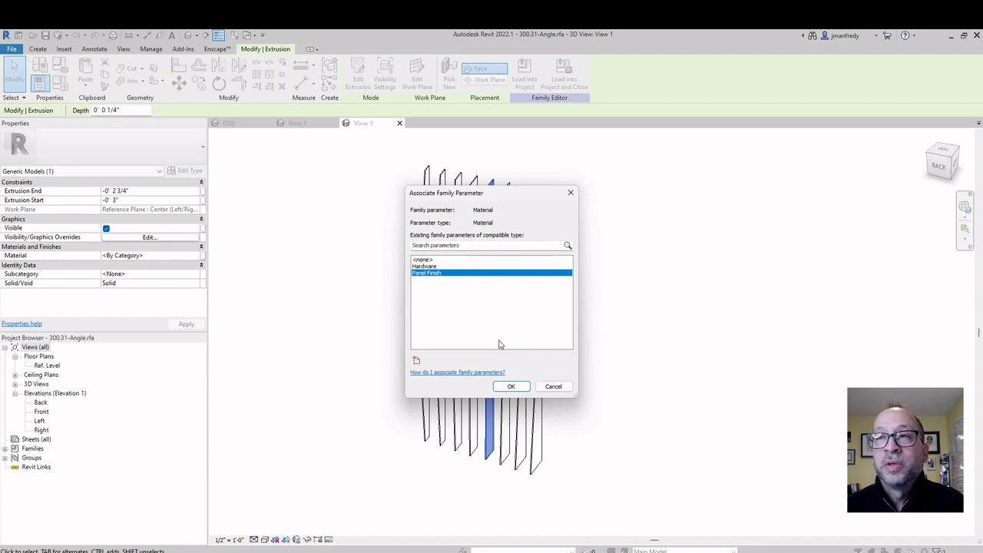
left_click(511, 386)
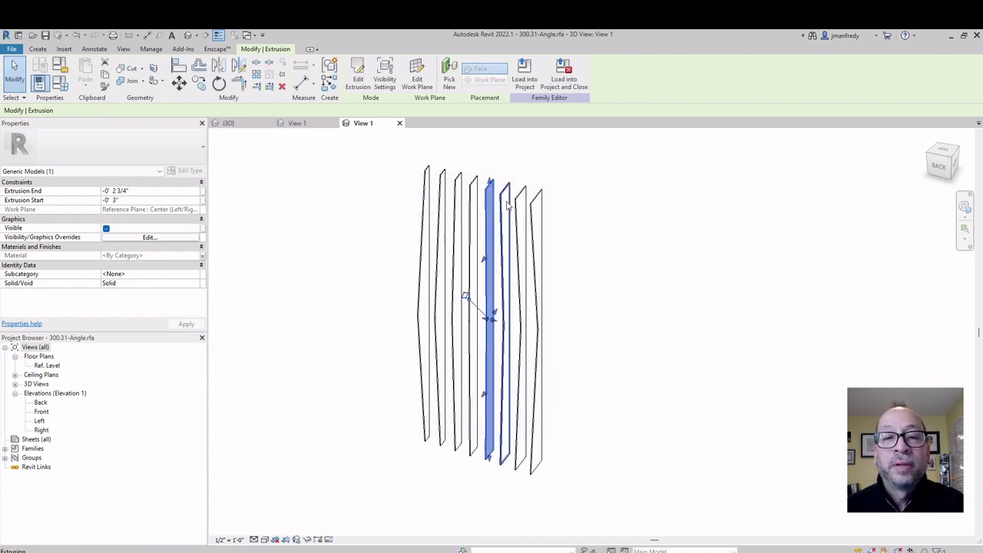
left_click(505, 194)
left_click(204, 256)
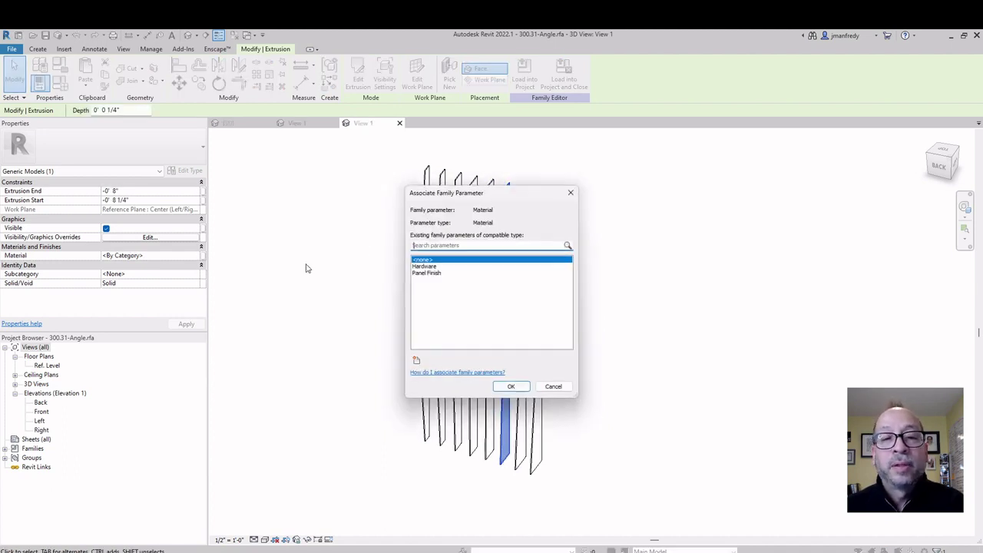
left_click(443, 274)
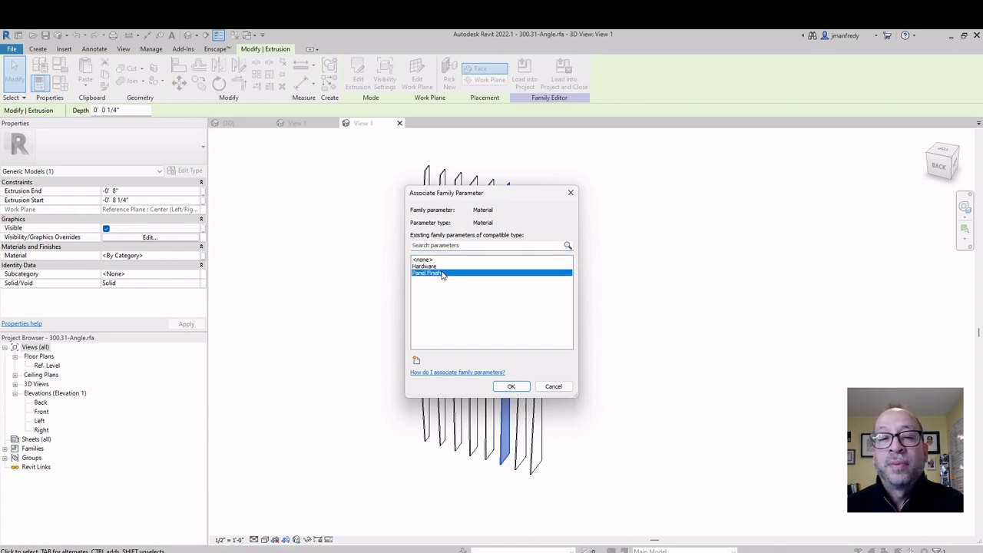
left_click(510, 386)
- Associate the Material of the two rightmost panel extrusions with the Panel Finish family parameter and clear the selection
left_click(523, 201)
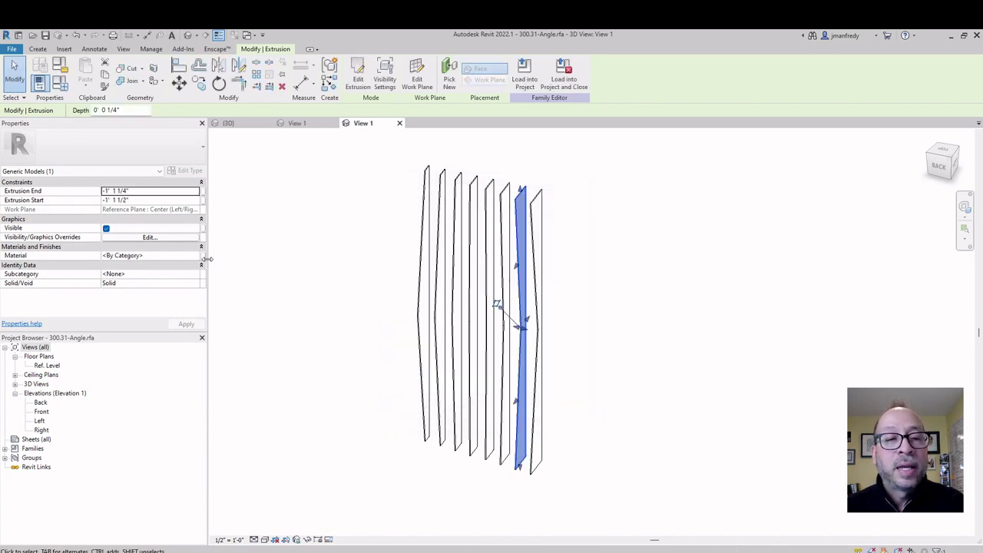
left_click(204, 256)
left_click(441, 274)
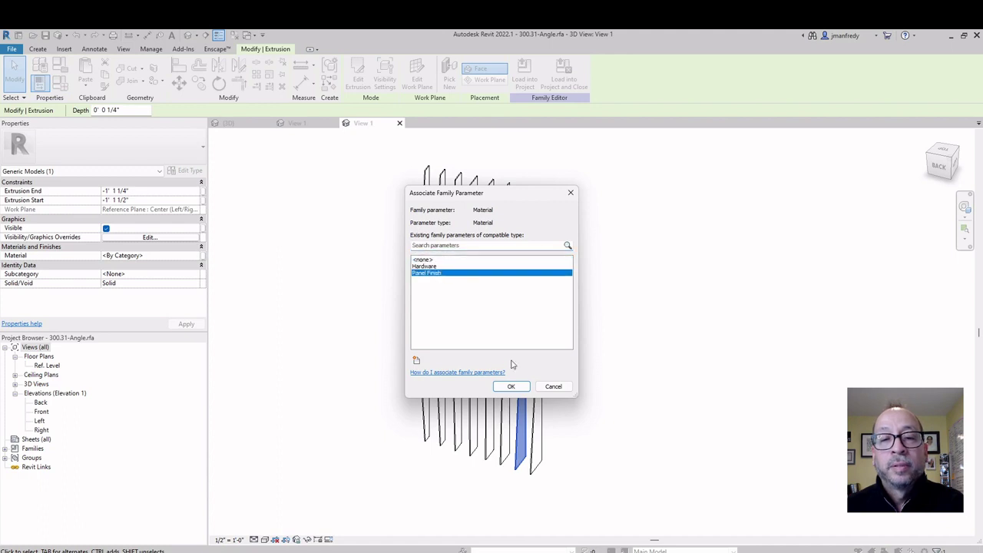
left_click(511, 387)
left_click(535, 213)
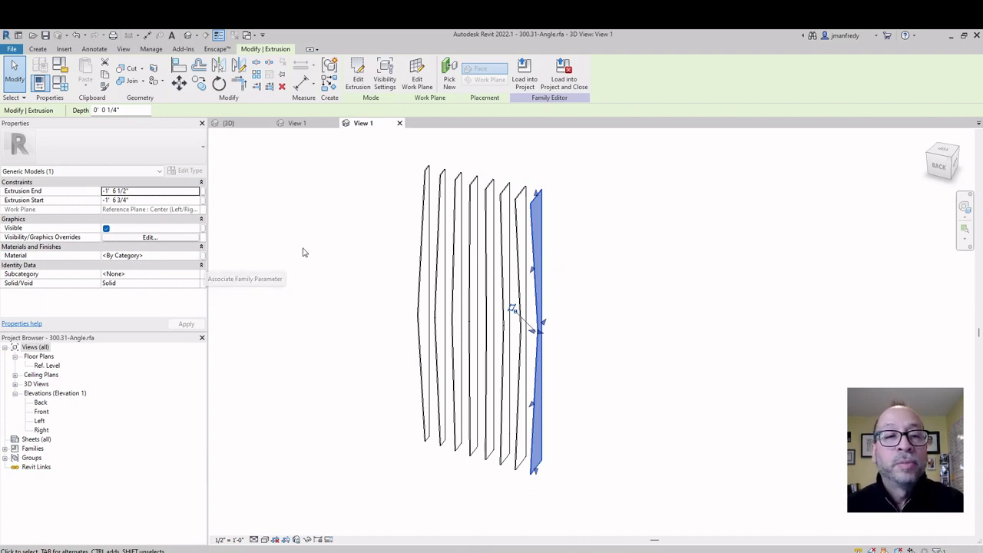
left_click(204, 261)
left_click(425, 274)
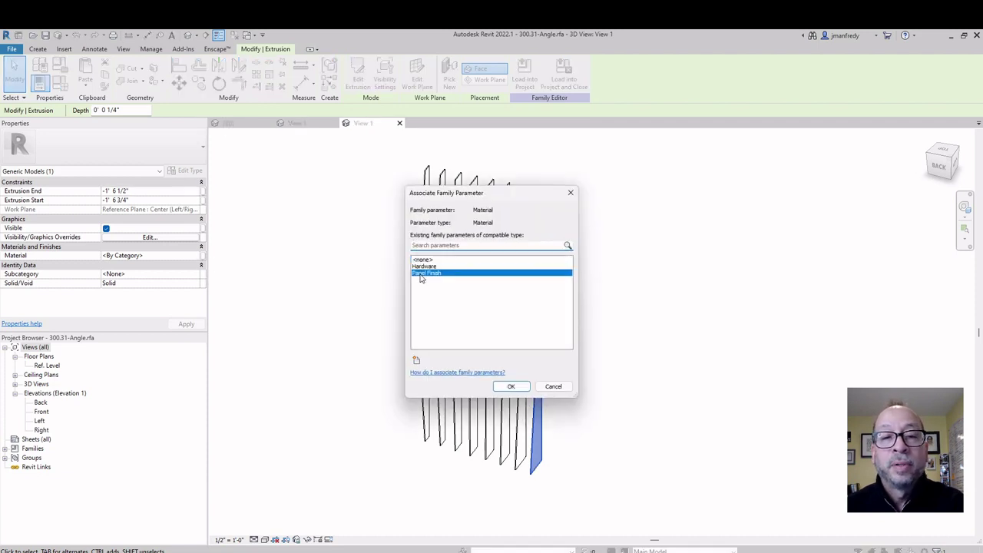
left_click(511, 387)
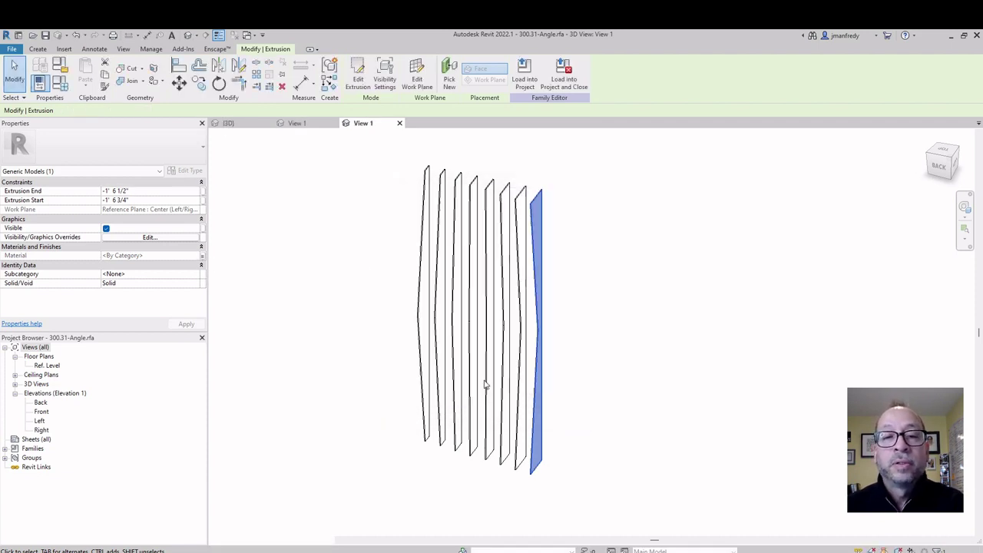
left_click(390, 292)
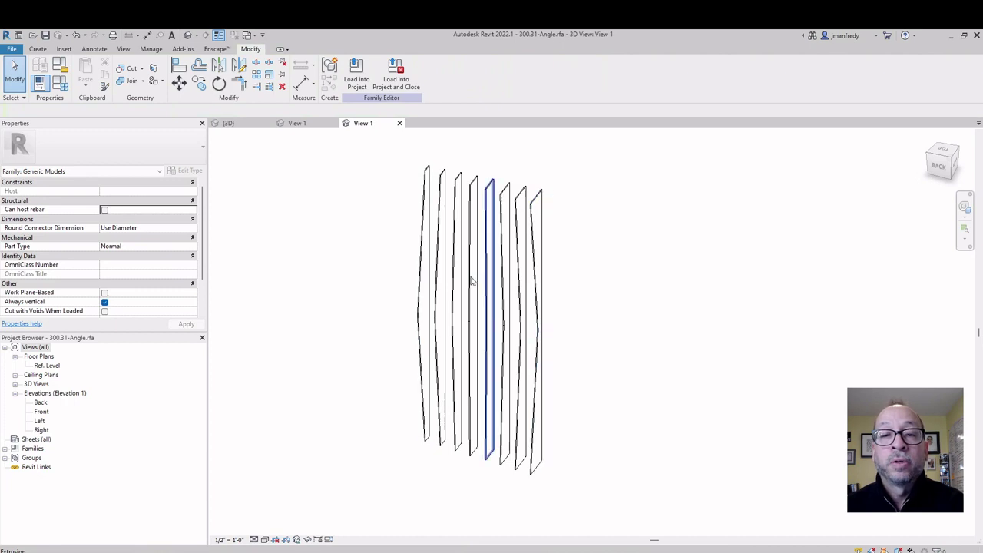
- Load the 300.31-Angle family into only Revit_300.31.SimpleSpec (1).rfa, overwriting the existing version and its parameter values
middle_click_drag(342, 285, 320, 285)
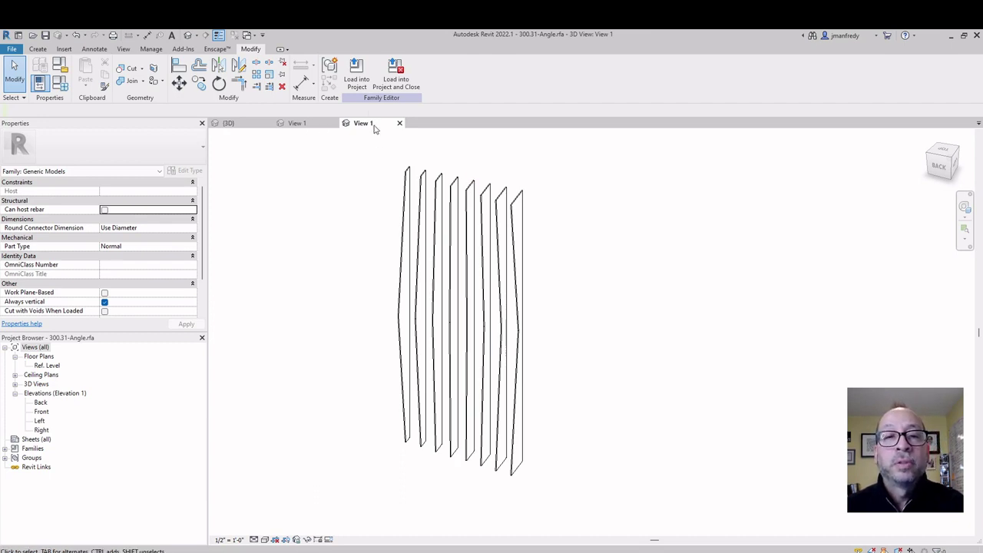
left_click(357, 77)
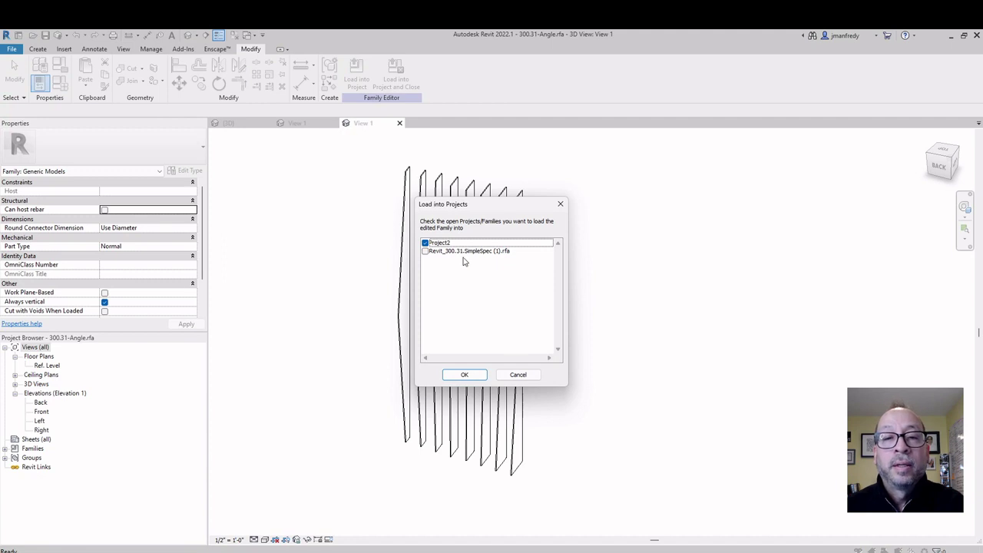
left_click(484, 252)
left_click(425, 252)
left_click(425, 242)
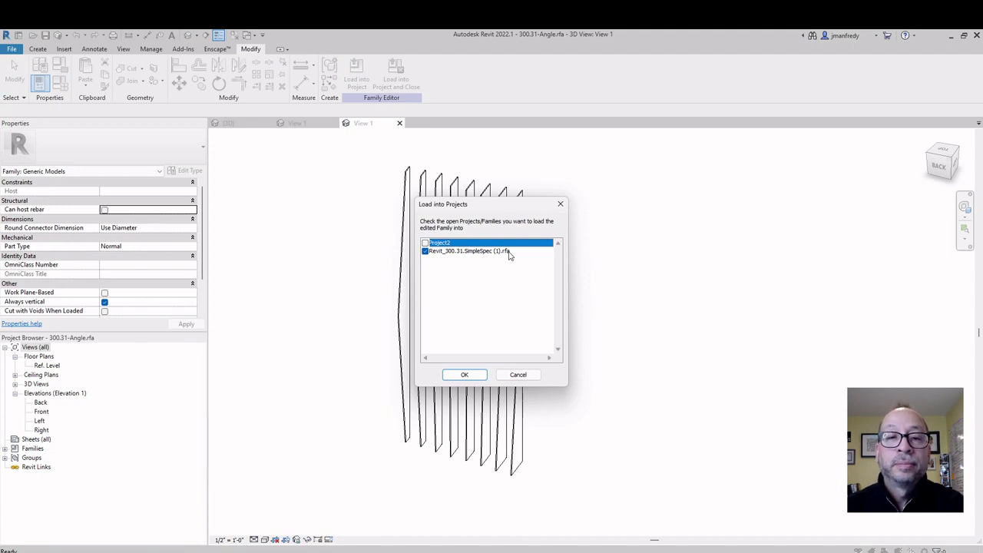
left_click(464, 374)
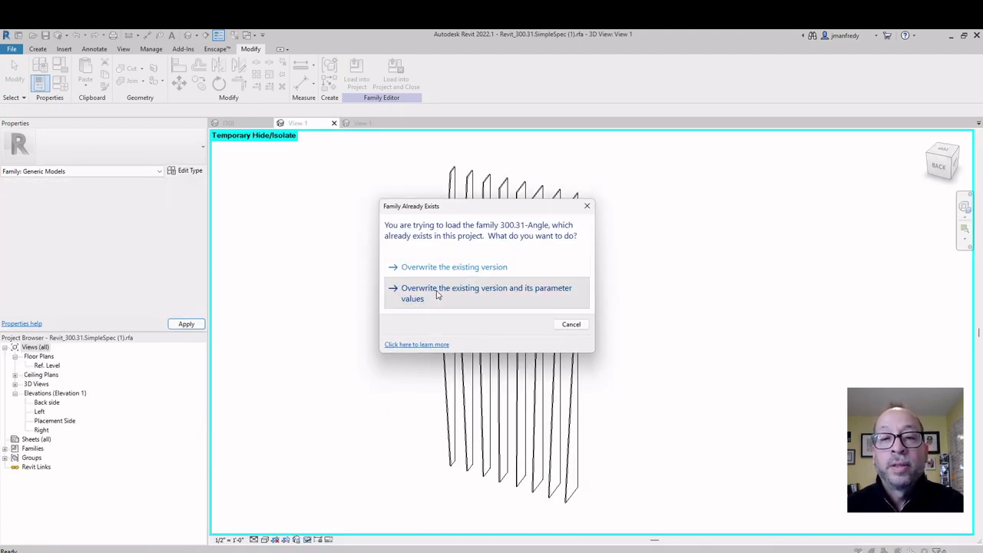
left_click(437, 294)
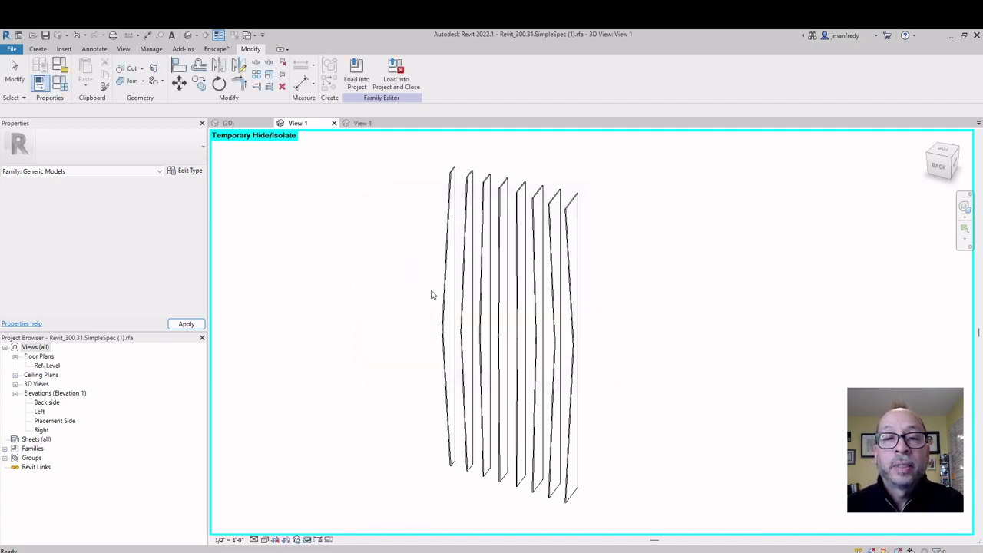
- Check that the Panel Finish of the nested 300.31-Angle panels is associated with the host family's Panel Finish parameter
left_click(443, 274)
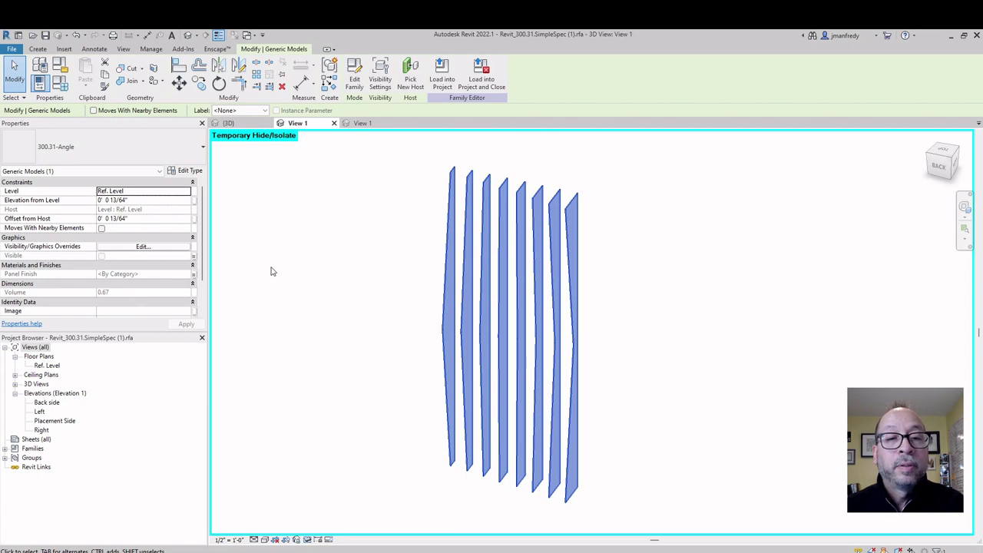
left_click(194, 275)
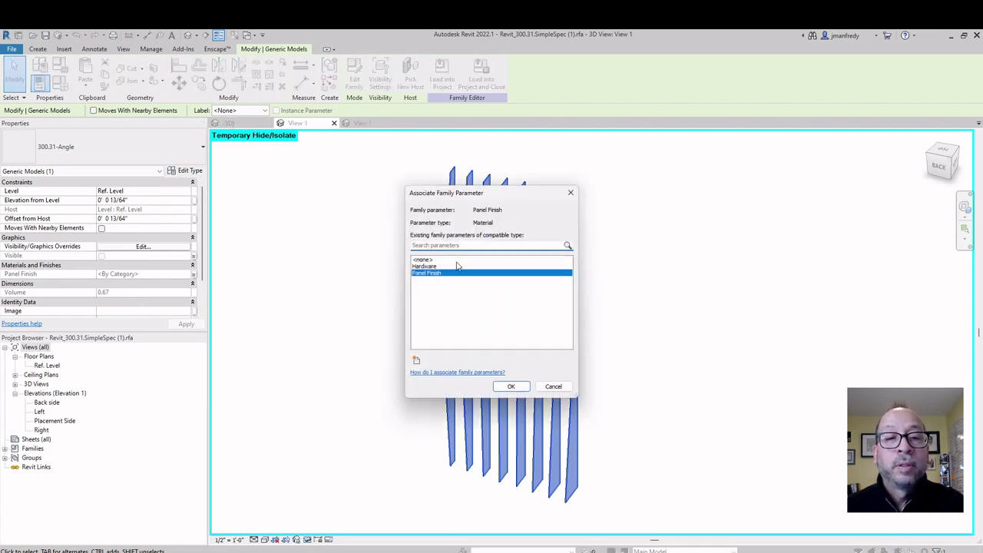
key("Return")
left_click(420, 264)
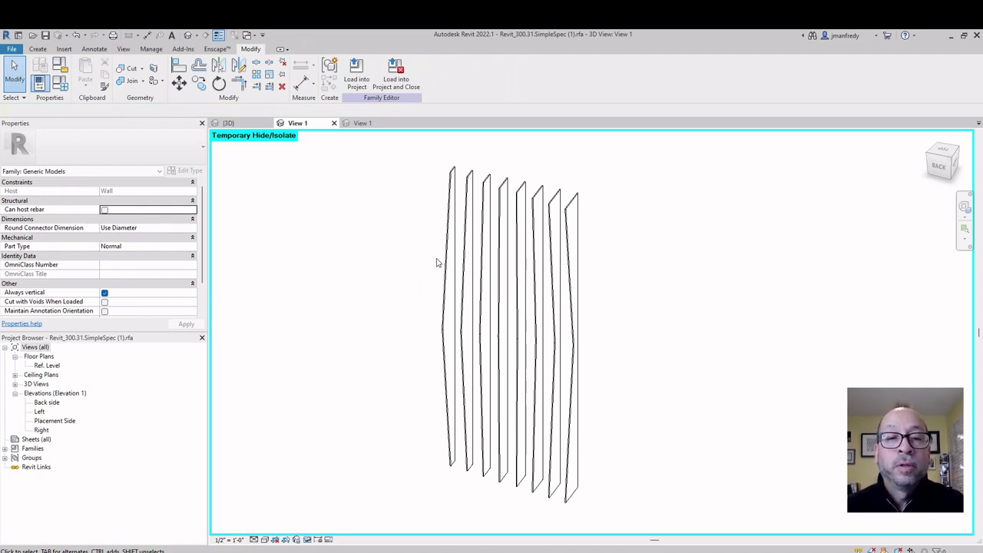
left_click(443, 260)
left_click(397, 244)
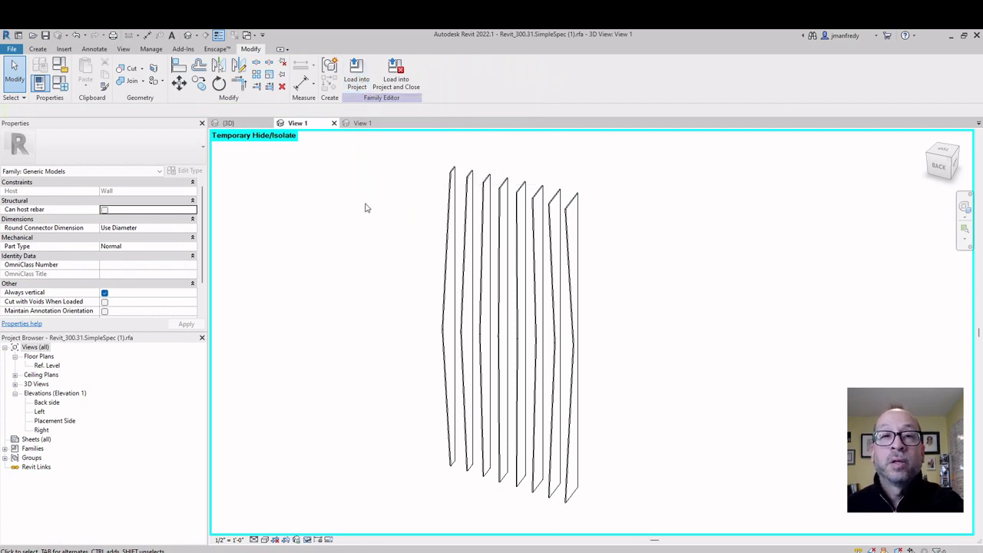
- Reset the temporary hide/isolate in the host family's 3D view
middle_click_drag(366, 207, 374, 215)
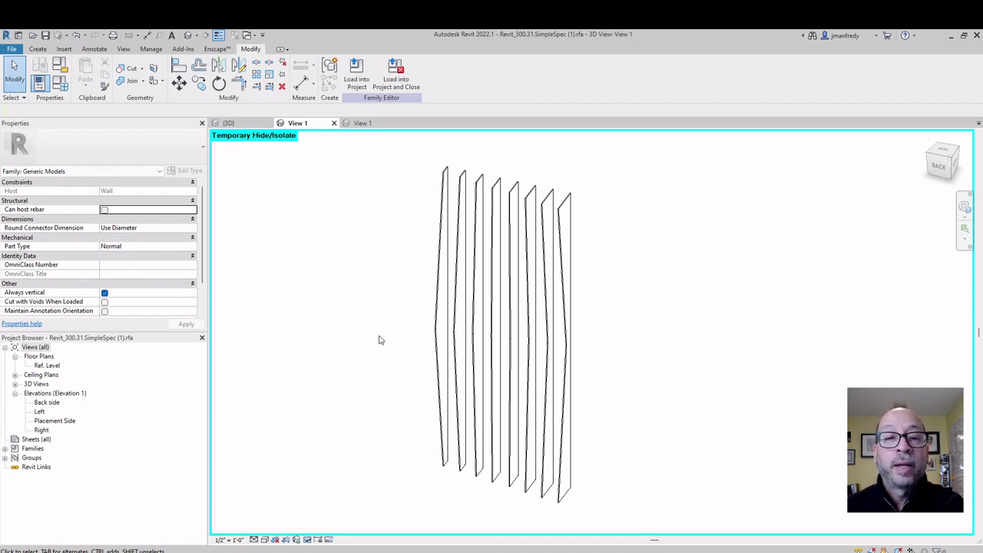
left_click(307, 540)
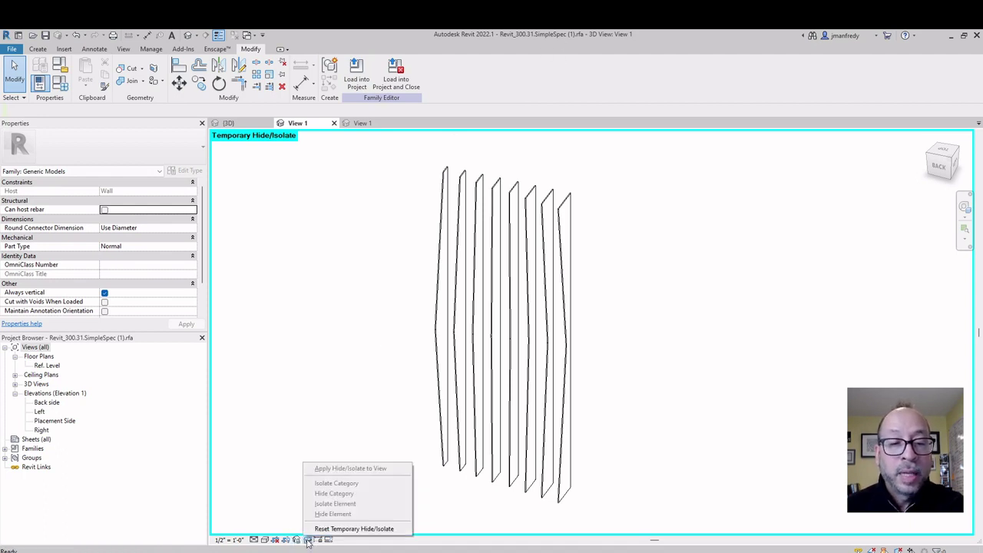
left_click(327, 529)
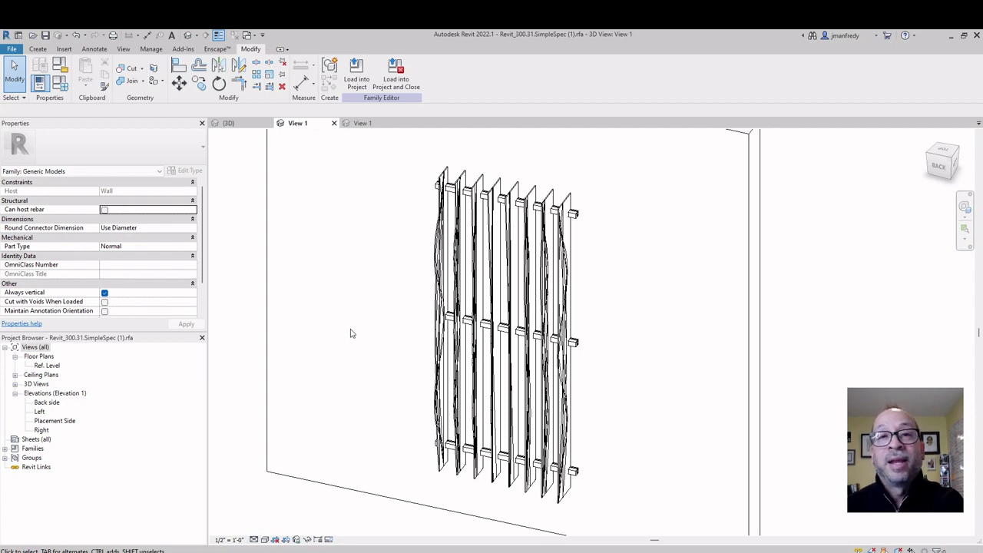
middle_click_drag(350, 334, 407, 253, "shift")
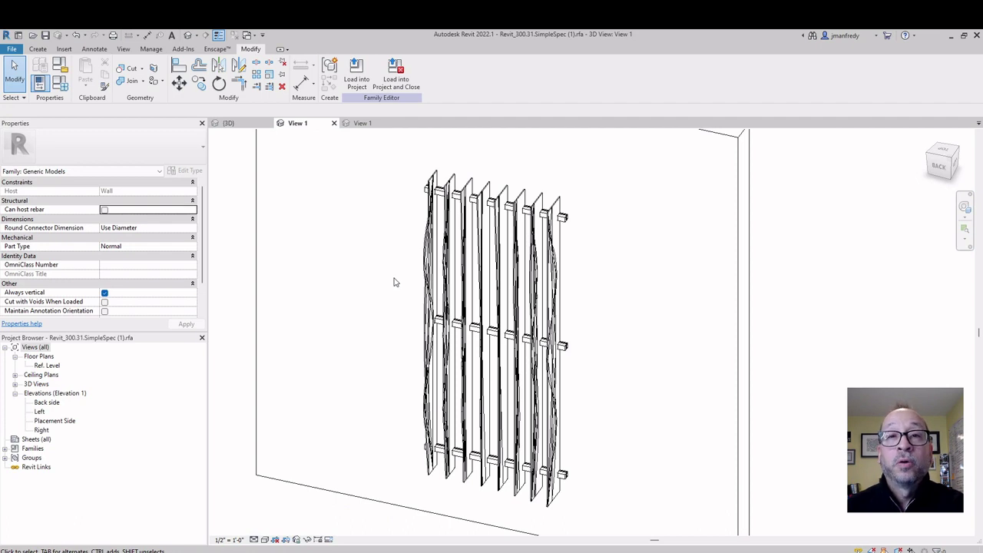
- Load the Revit_300.31.SimpleSpec (1) family into Project2, overwriting the existing version and its parameter values
left_click(358, 83)
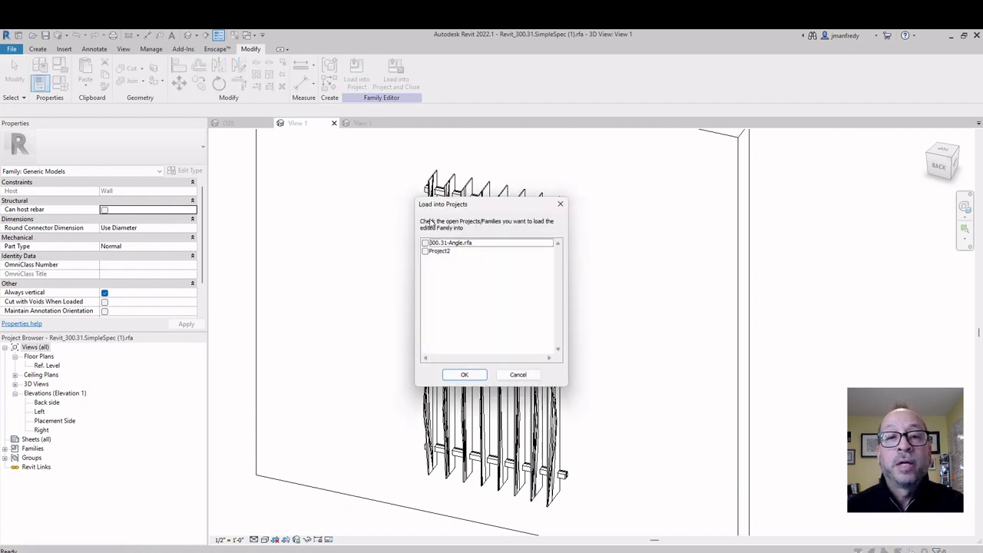
left_click(425, 251)
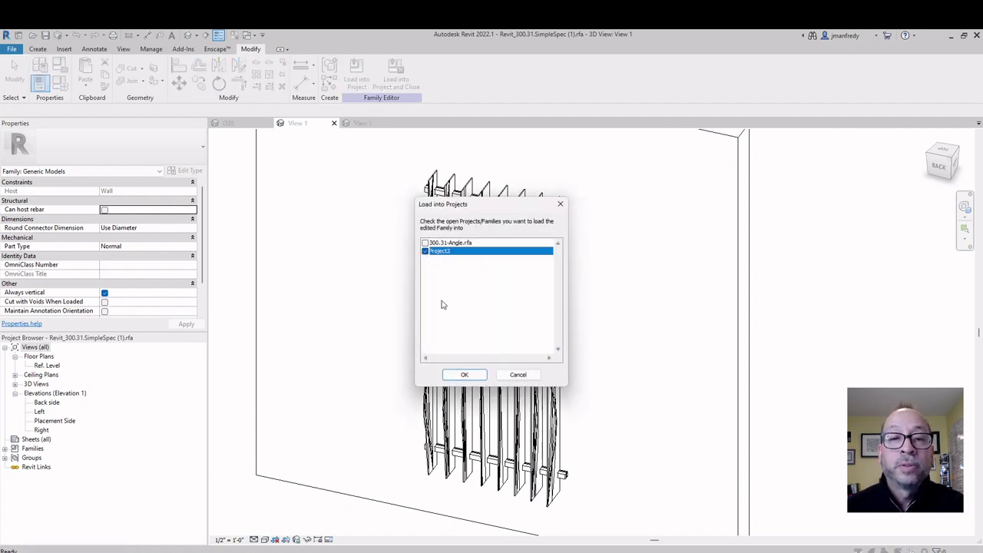
left_click(458, 375)
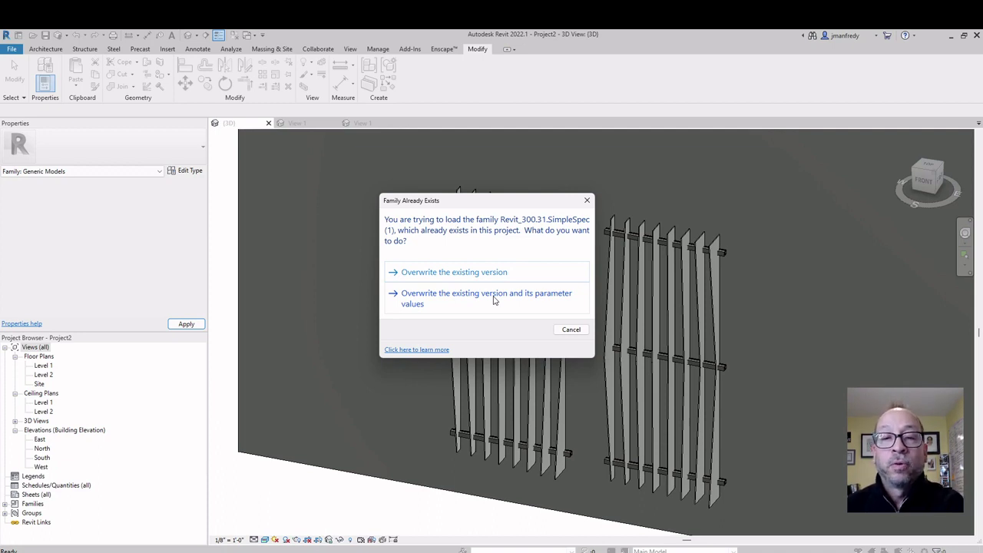
left_click(494, 300)
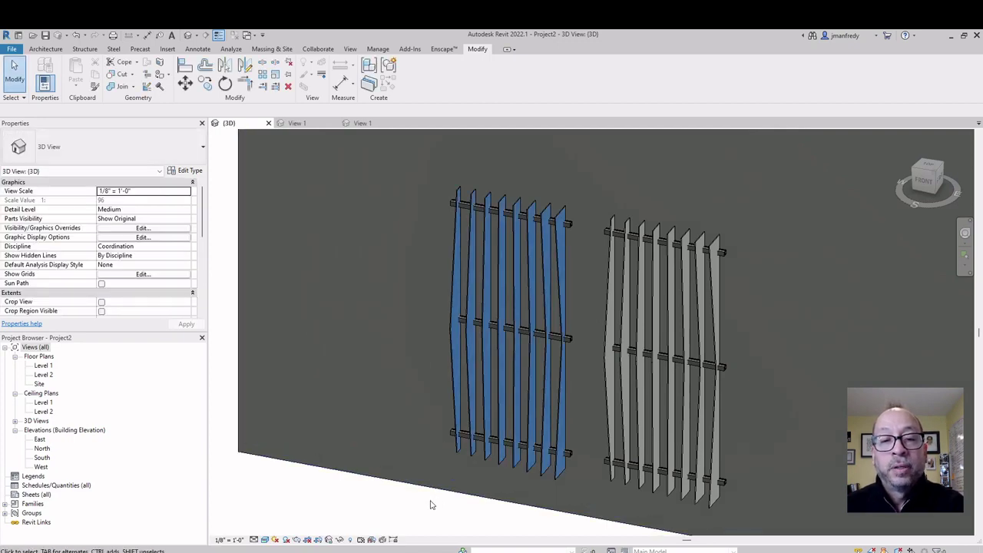
- Inspect the two wall features in the project up close and compare their Panel Finish settings
scroll(434, 501, "up", 3)
scroll(485, 265, "up", 3)
scroll(411, 286, "up", 3)
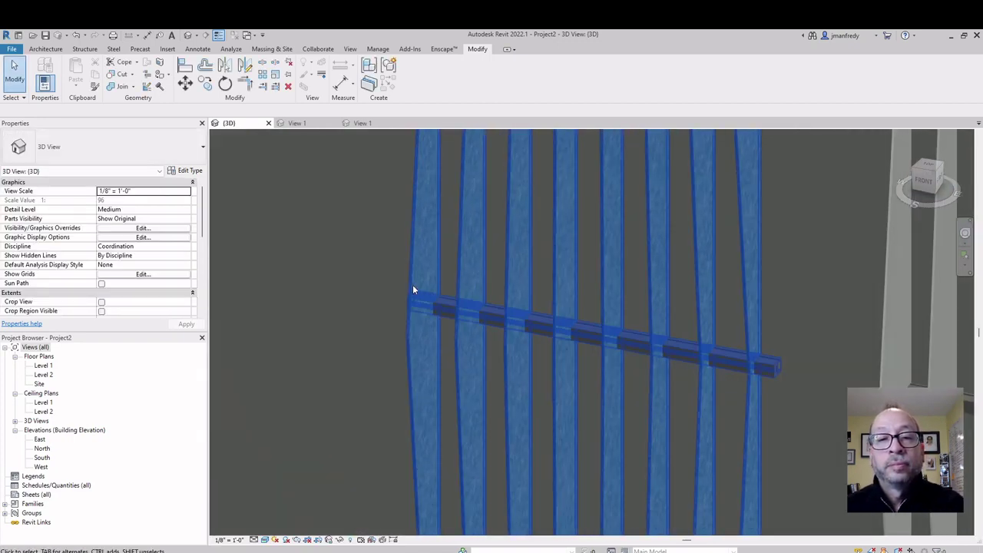
scroll(407, 283, "down", 6)
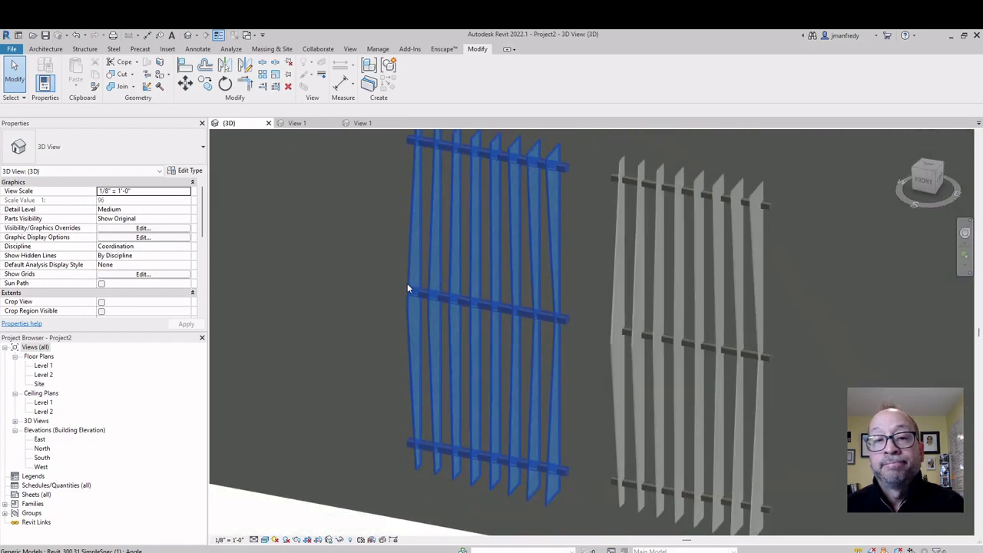
middle_click_drag(390, 468, 413, 468)
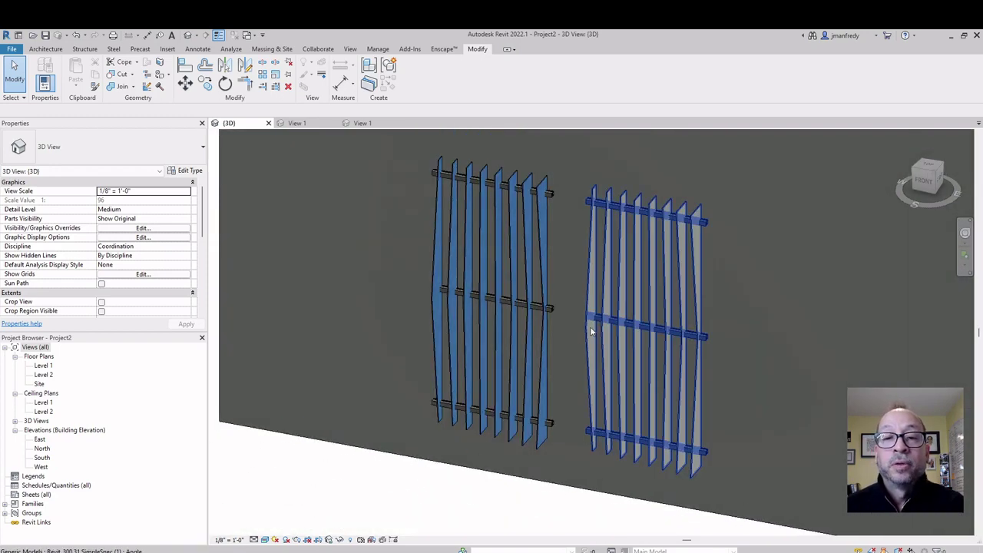
left_click(514, 273)
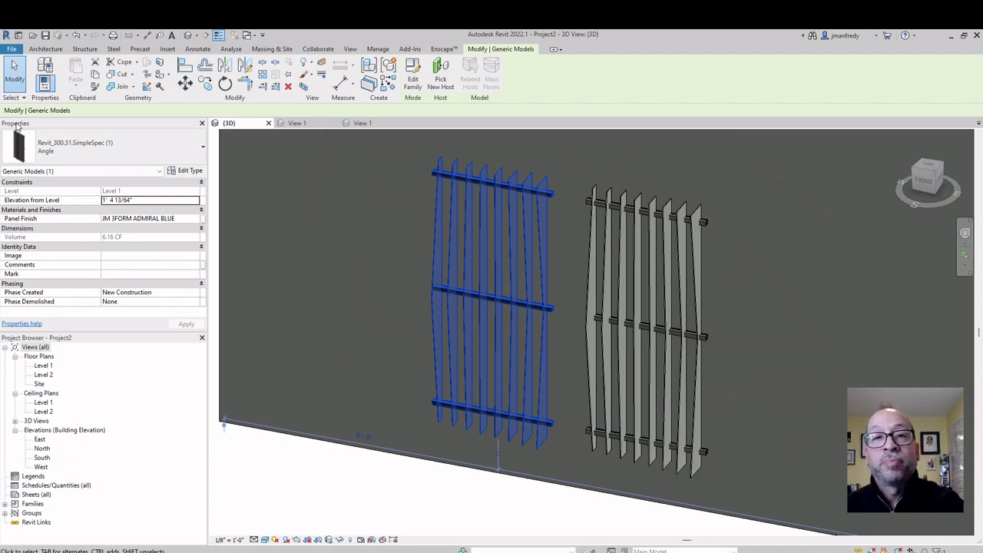
left_click(592, 233)
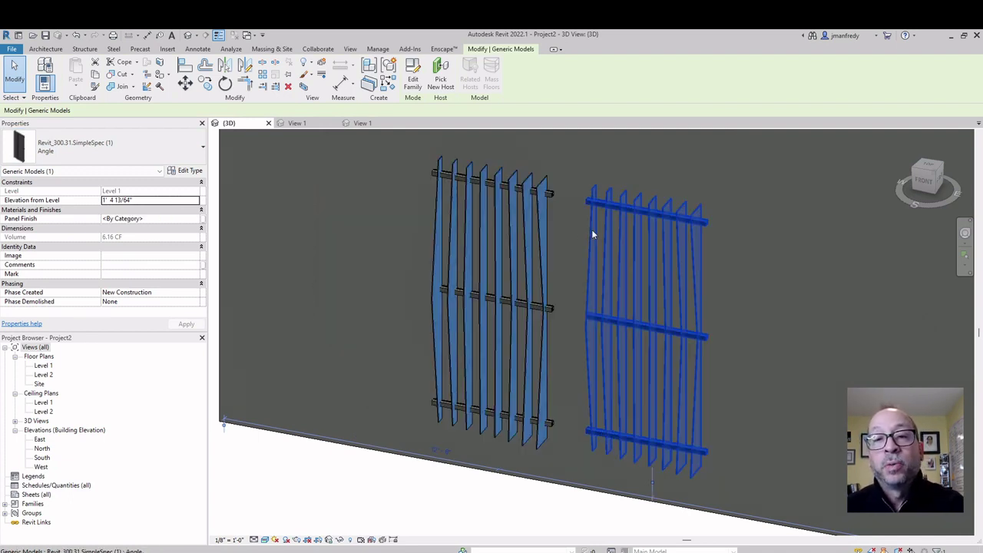
left_click(158, 221)
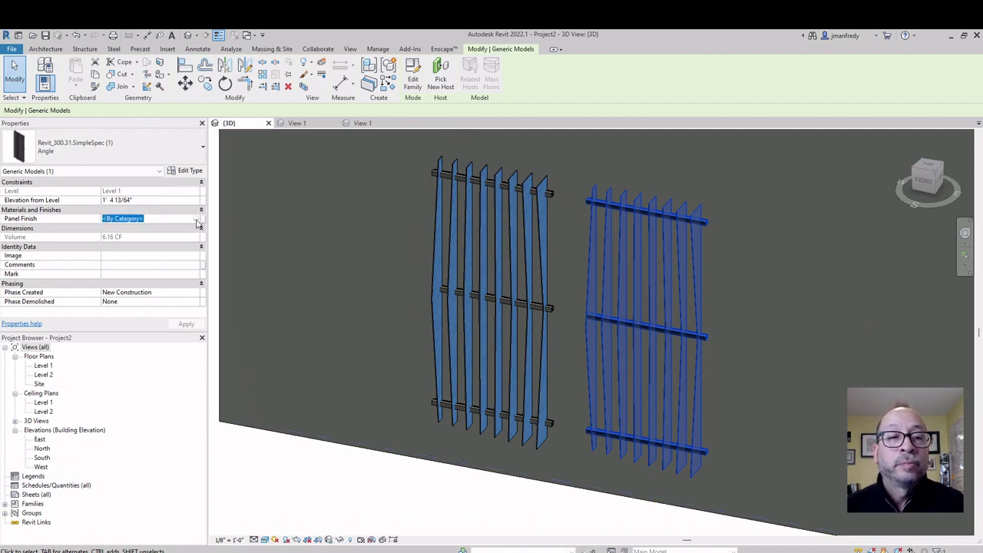
left_click(433, 250)
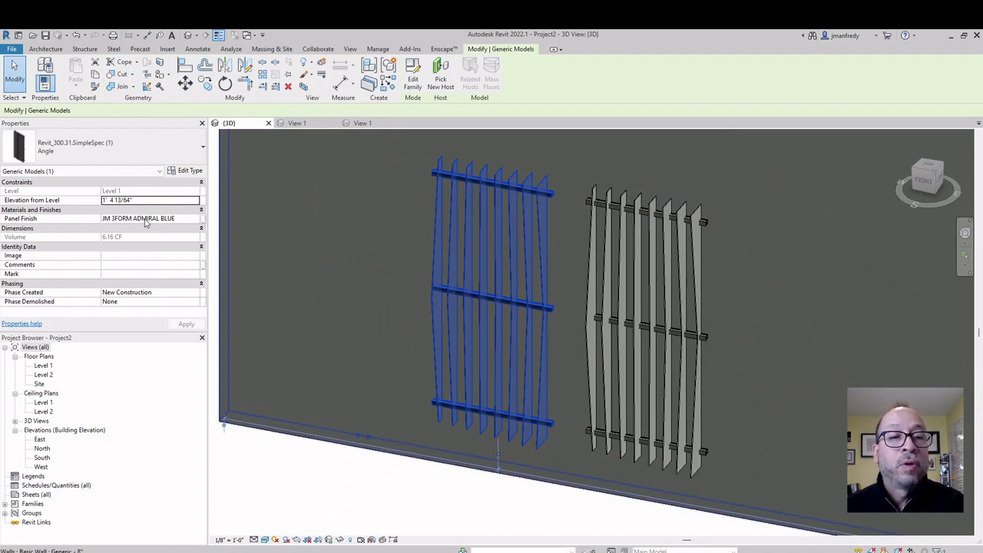
- Set the Panel Finish of the right-hand wall feature to the JM 3FORM ADMIRAL BLUE material
left_click(595, 266)
left_click(186, 219)
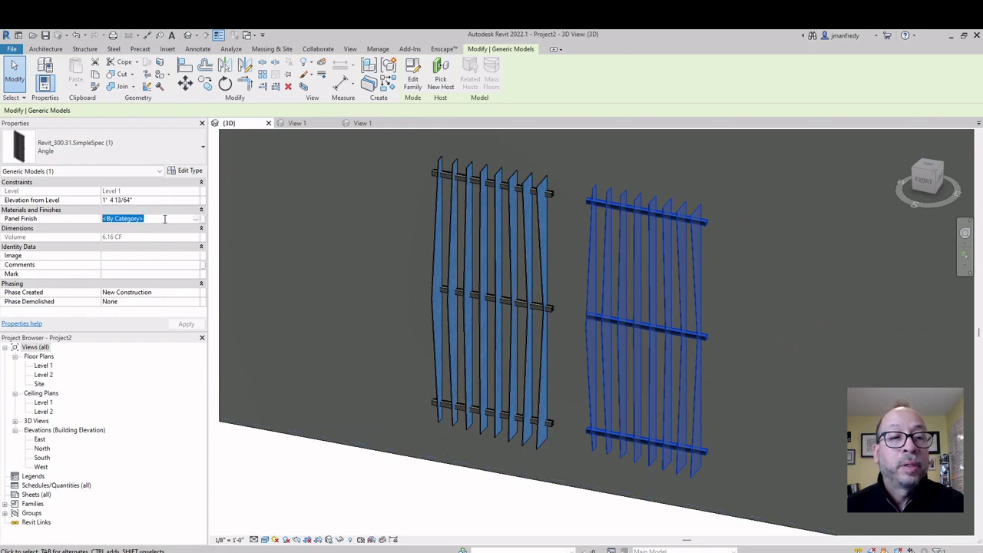
left_click(196, 219)
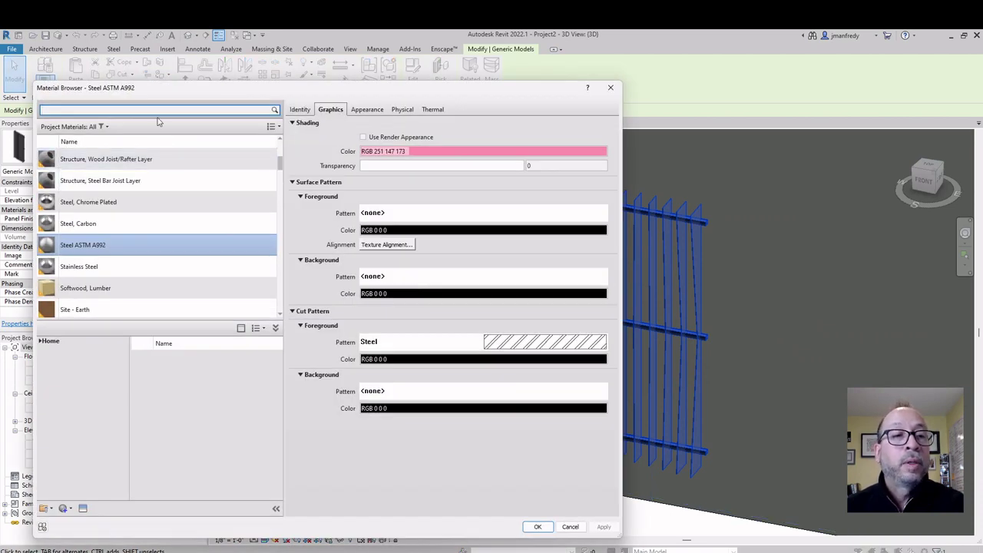
left_click(163, 112)
type("JM")
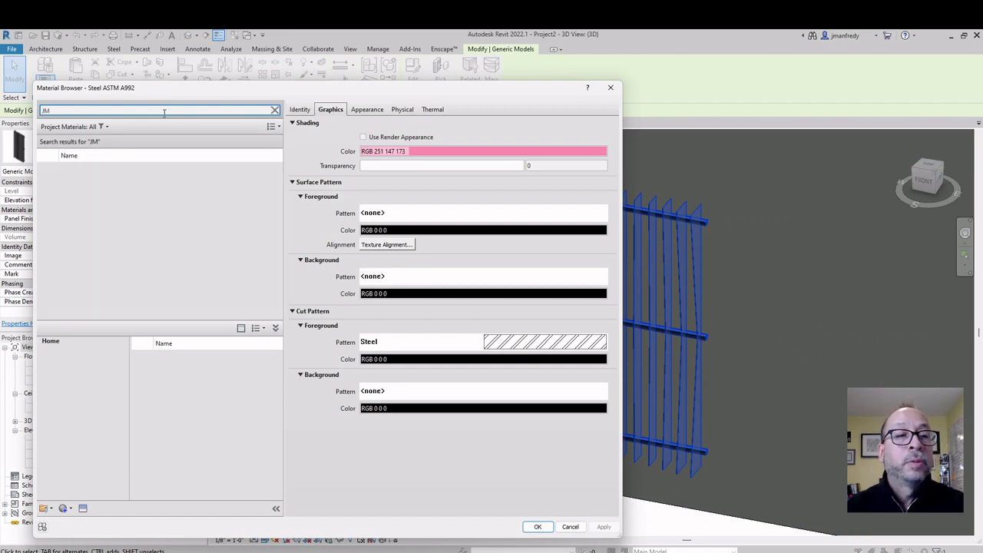
left_click(137, 174)
key("Return")
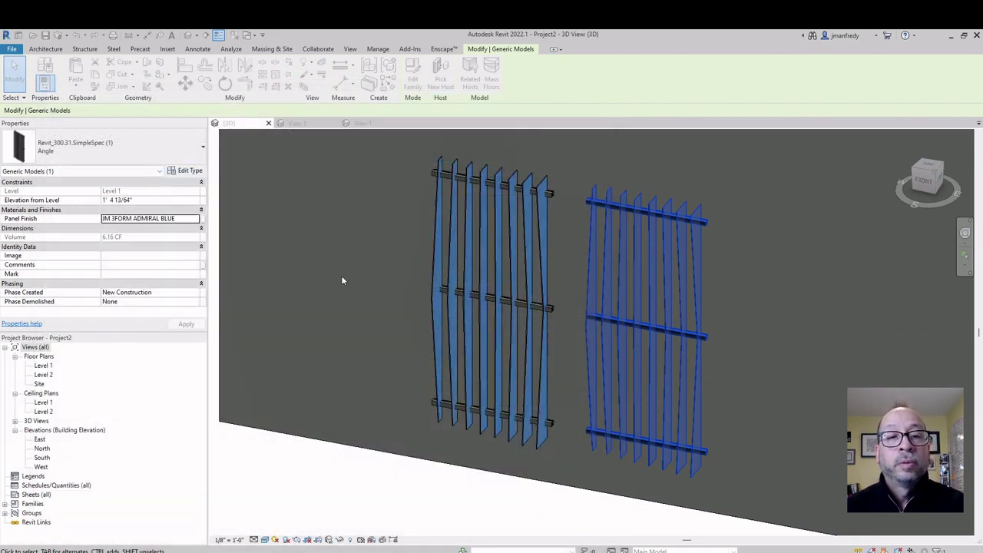
left_click(453, 484)
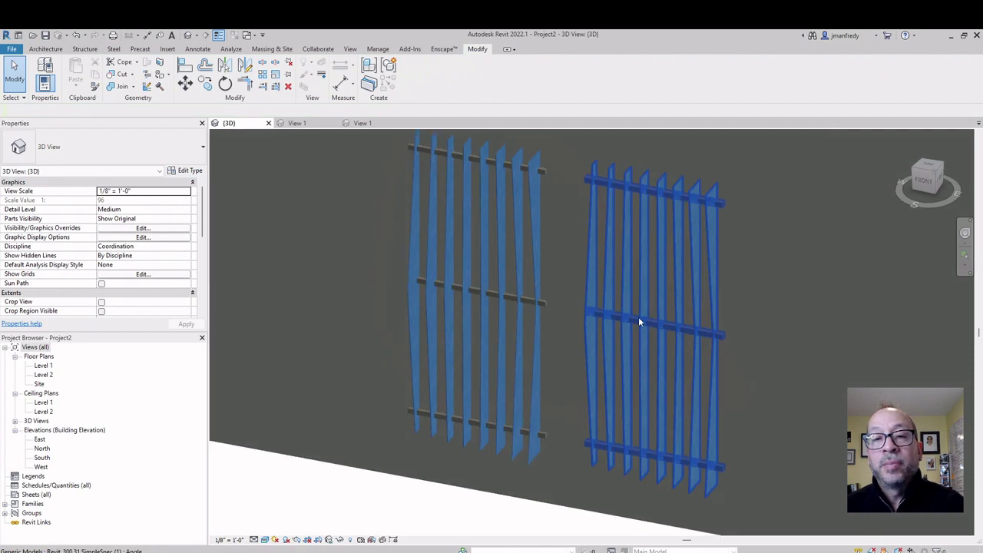
middle_click_drag(638, 316, 634, 326)
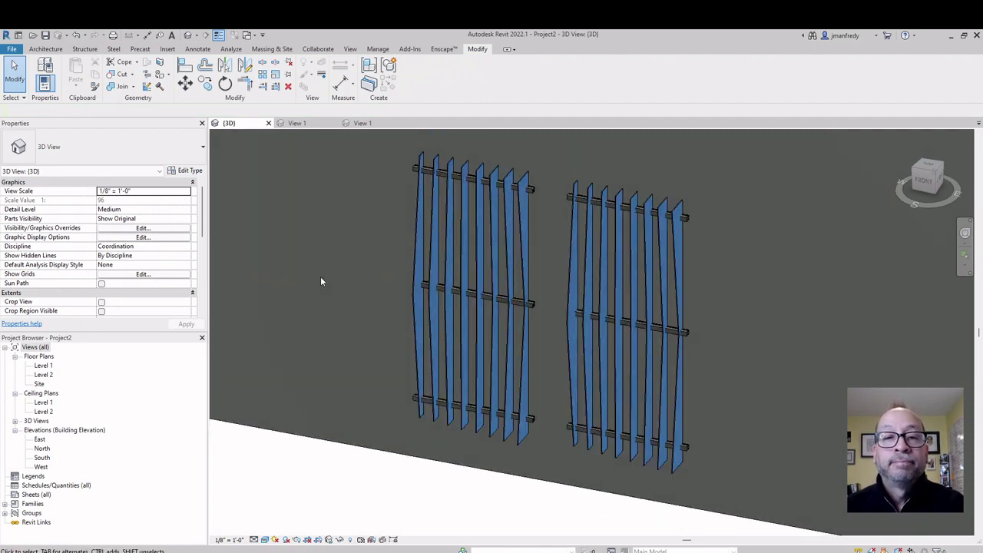
- Review the Hardware material in the type properties of the left wall feature without changing it
left_click(518, 192)
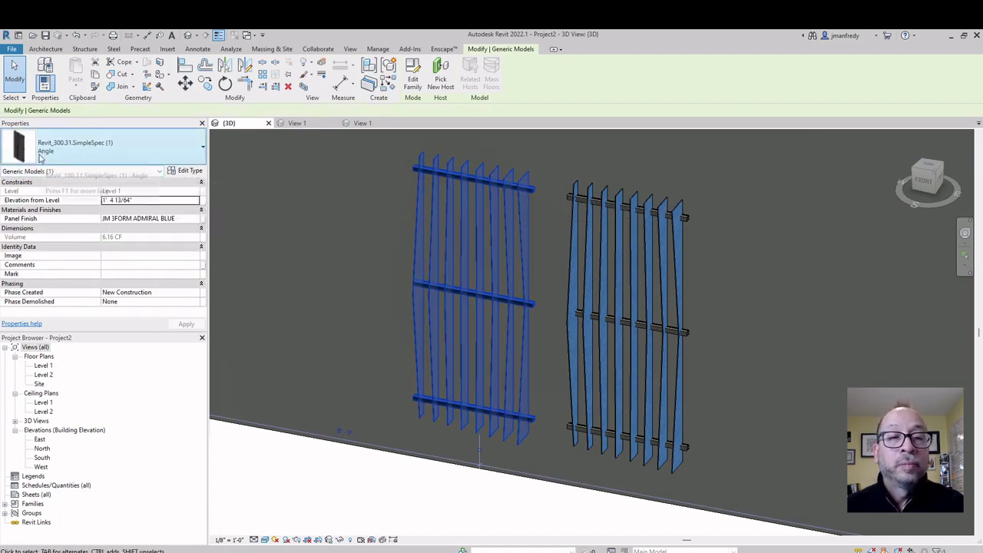
left_click(194, 175)
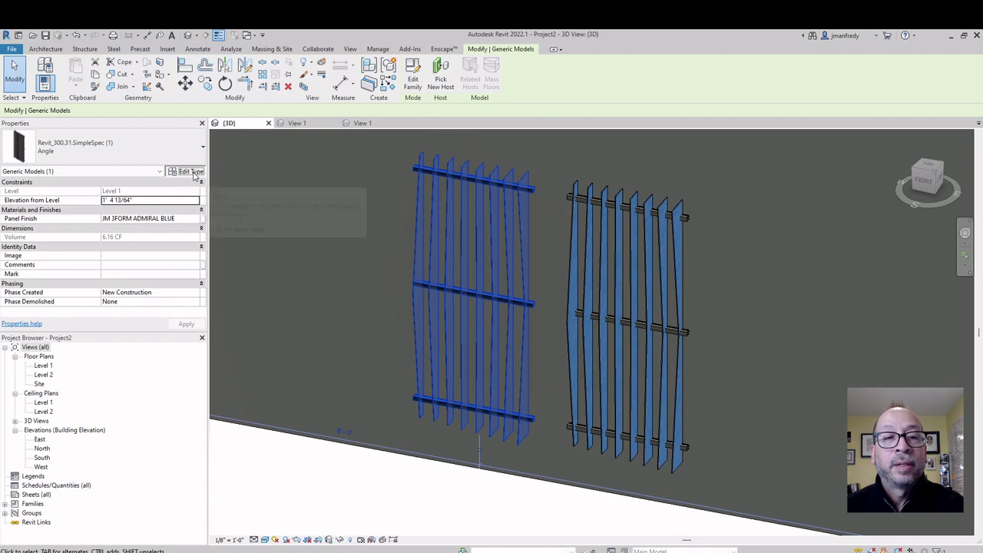
left_click(194, 174)
left_click(355, 286)
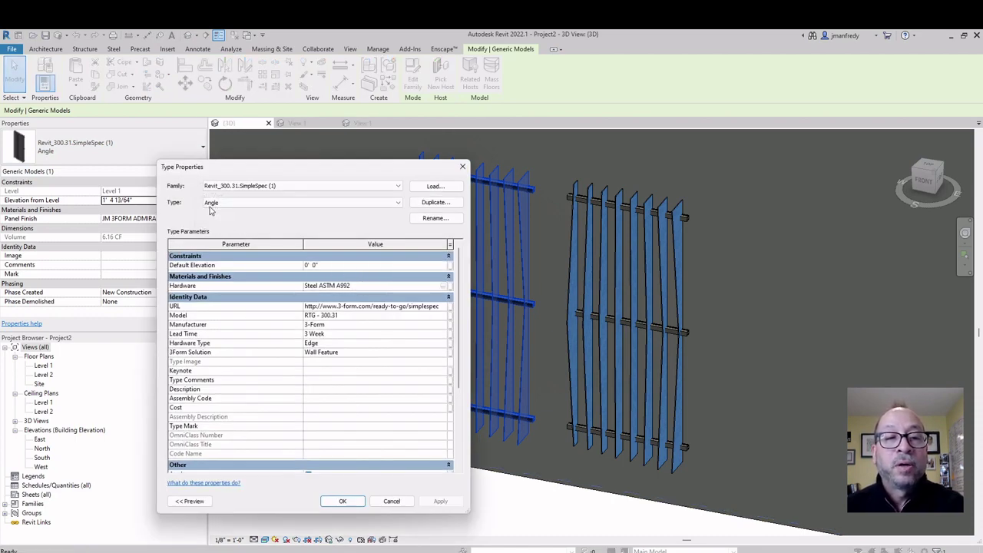
triple_click(341, 286)
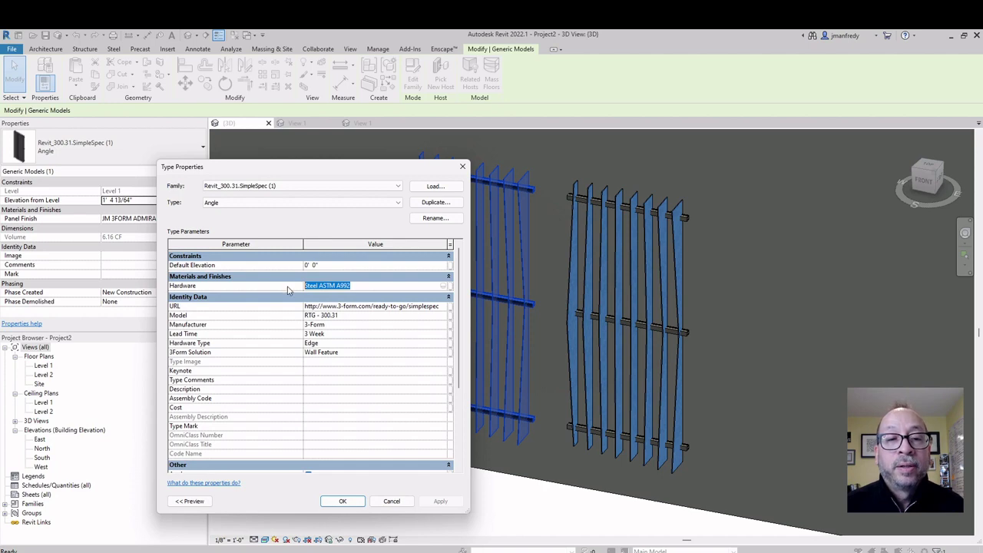
left_click_drag(314, 175, 404, 156)
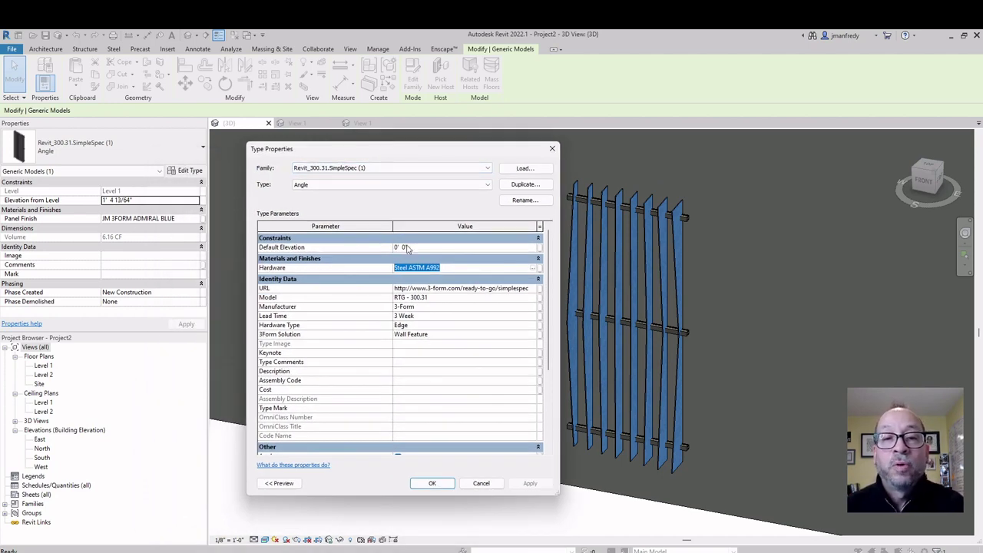
left_click(452, 267)
left_click(377, 269)
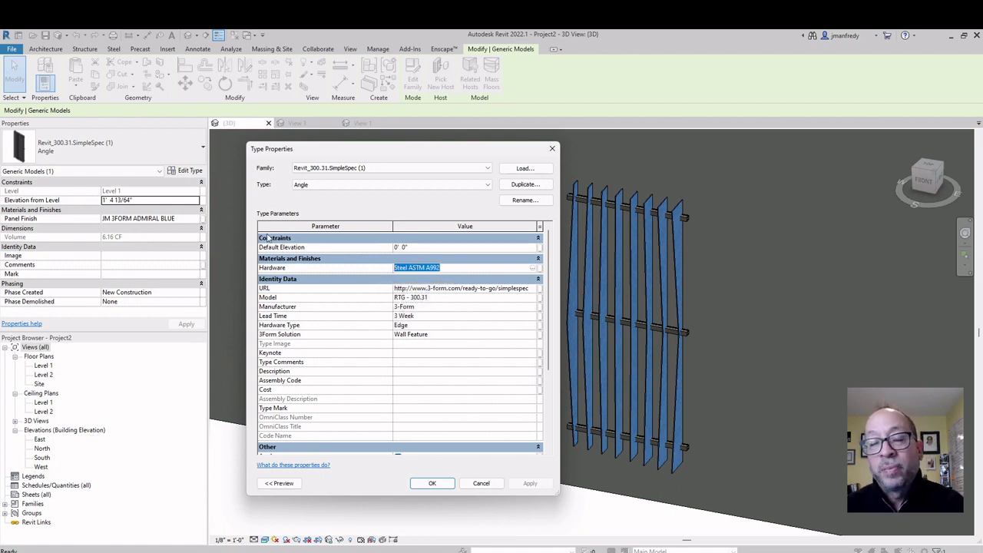
key("Return")
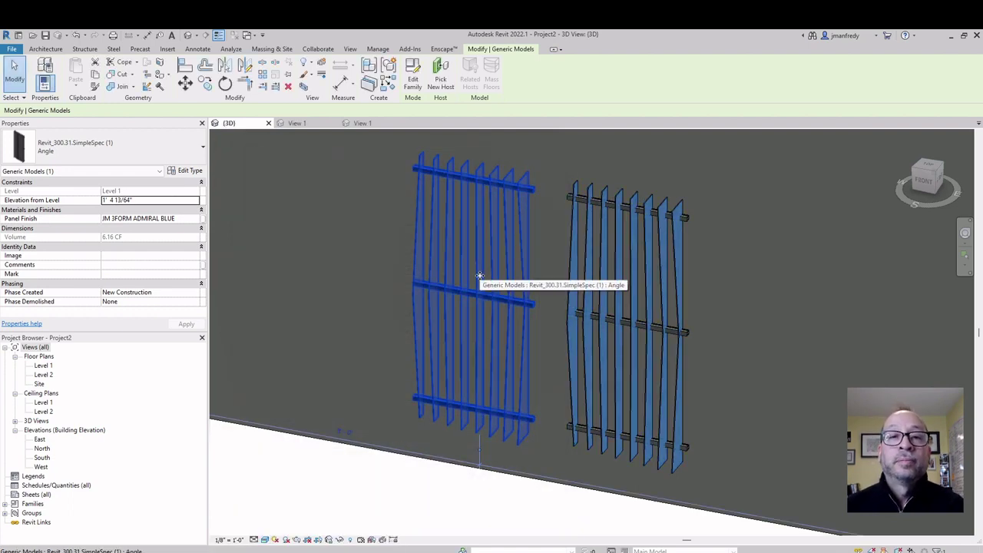
left_click(406, 483)
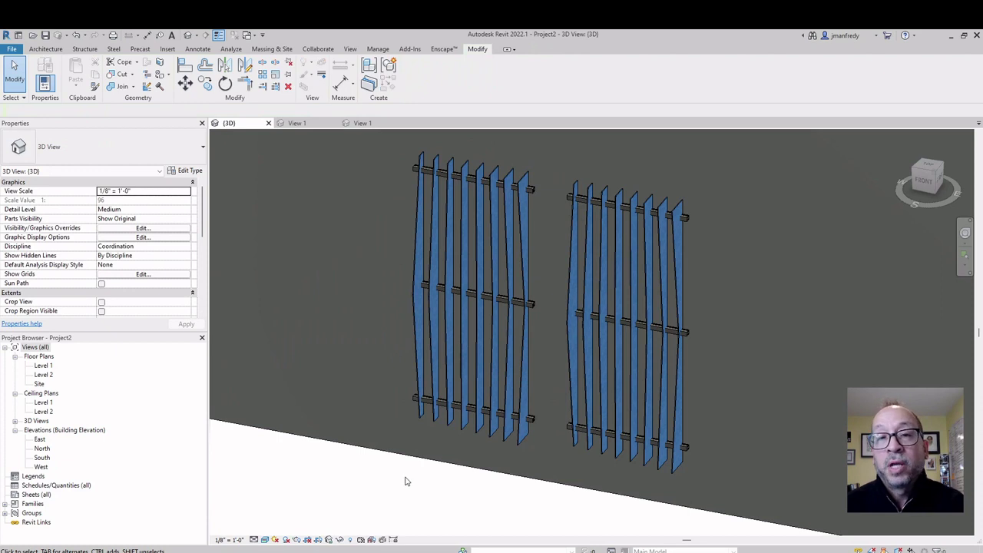
middle_click_drag(404, 482, 376, 483)
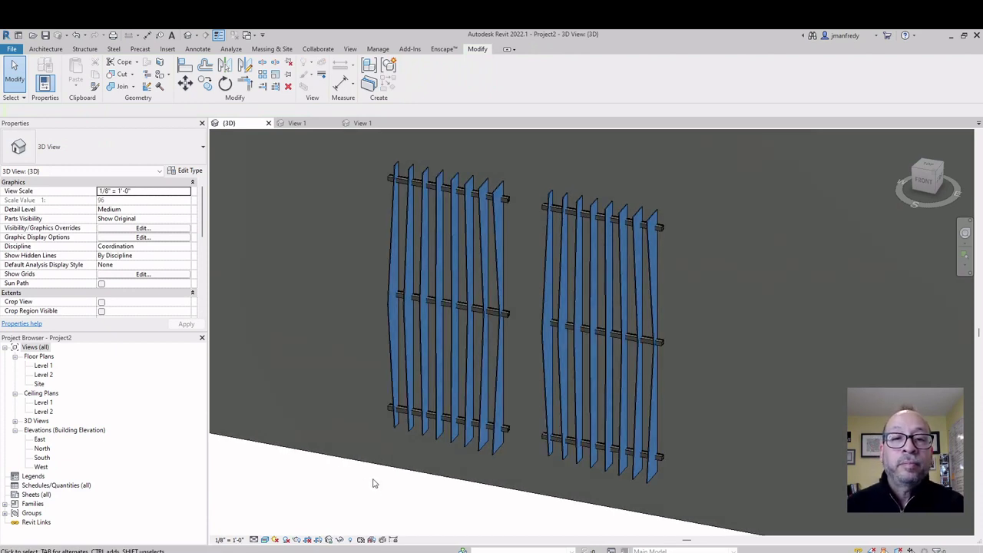
- Close the Revit_300.31.SimpleSpec (1) and 300.31-Angle families without saving their changes, returning to the project's 3D view
left_click(301, 123)
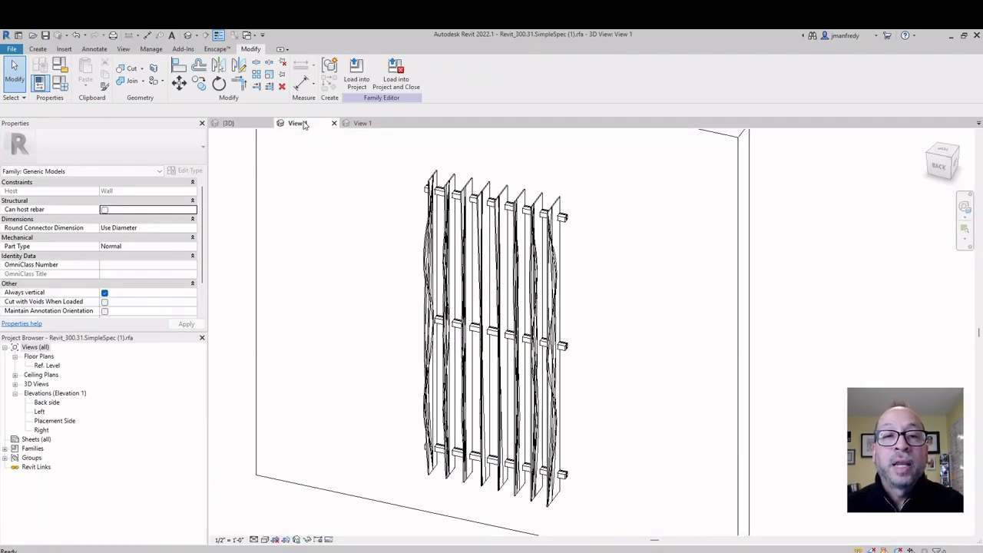
middle_click_drag(336, 160, 360, 165)
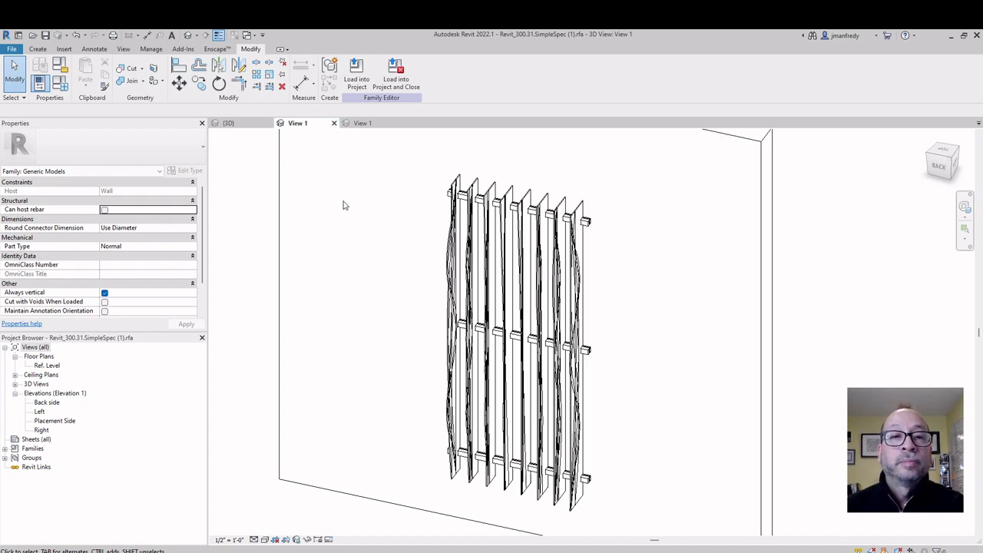
left_click(334, 123)
left_click(510, 305)
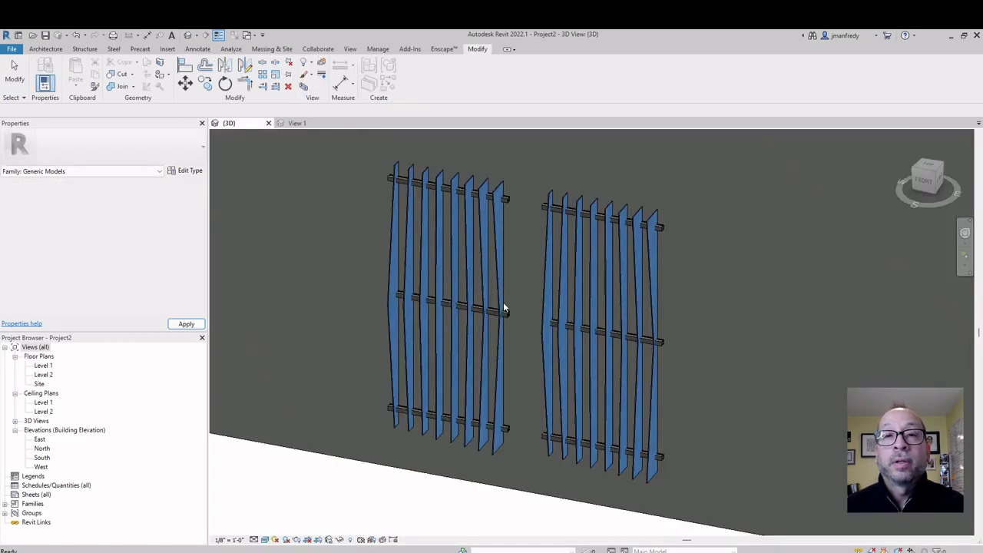
double_click(504, 309)
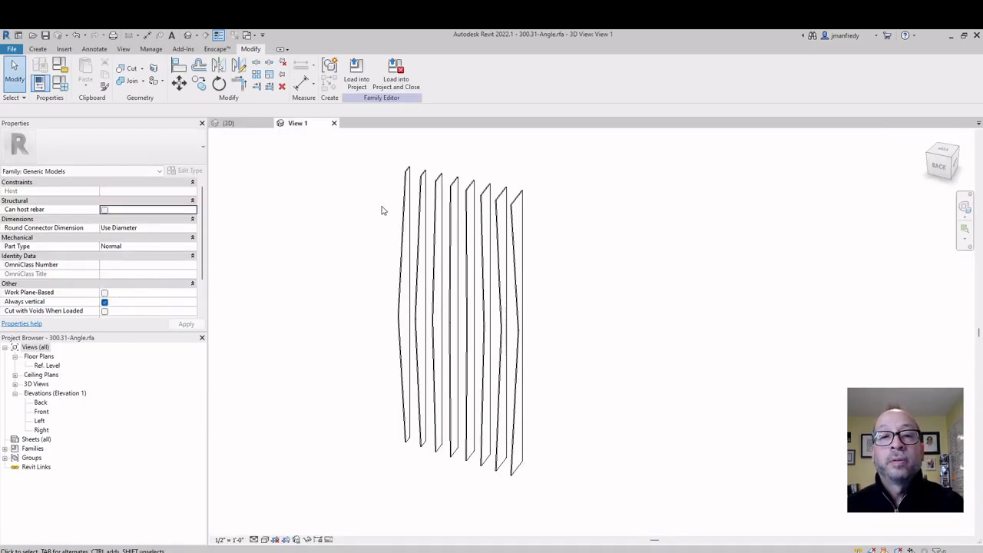
left_click(335, 123)
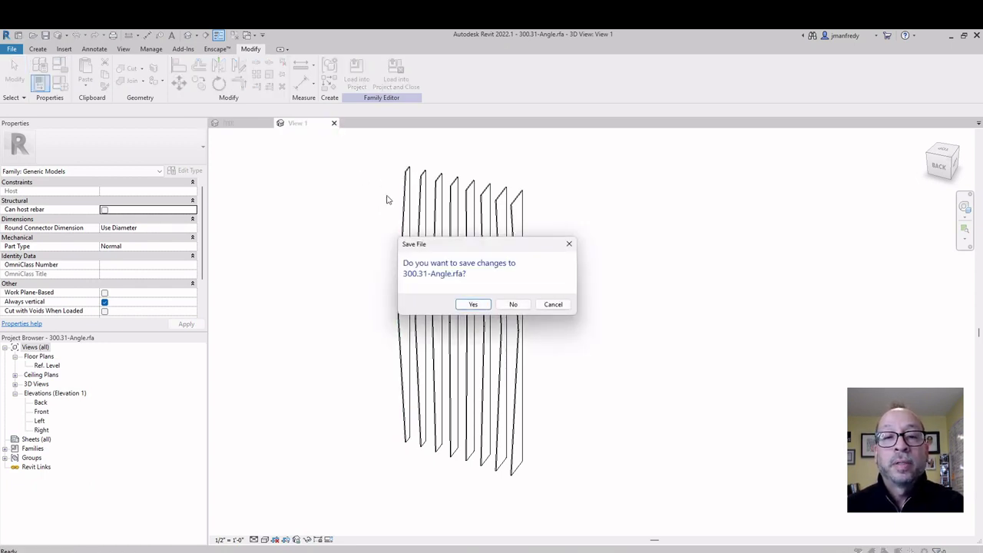
left_click(510, 305)
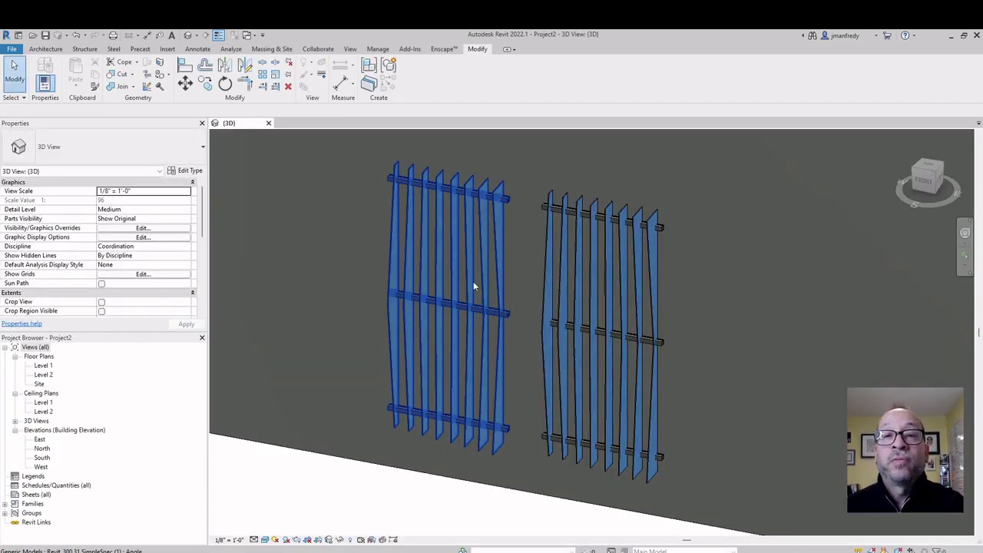
- Open the left wall feature's family for editing, examine its overlapping nested panels on the host wall, and close it without saving
middle_click_drag(464, 245, 491, 257)
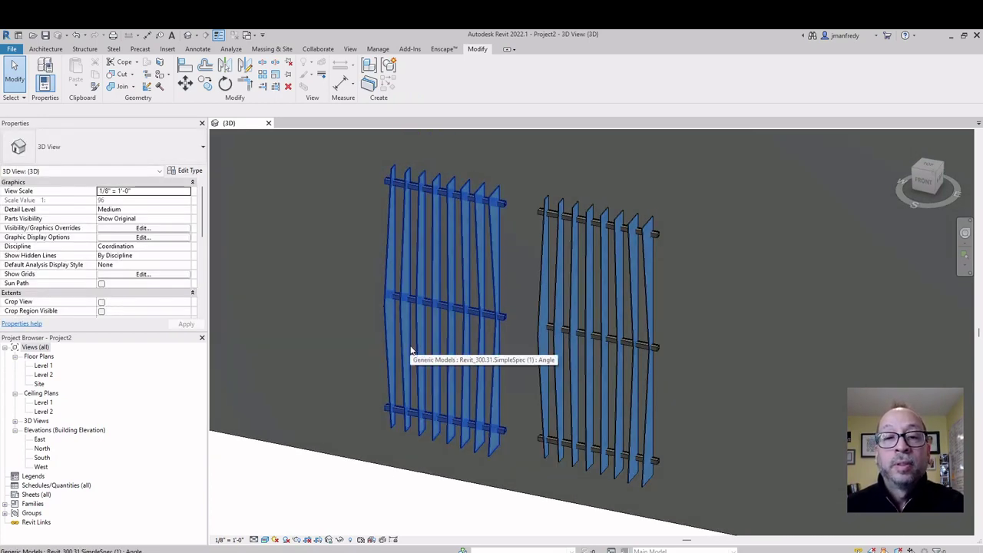
left_click(419, 263)
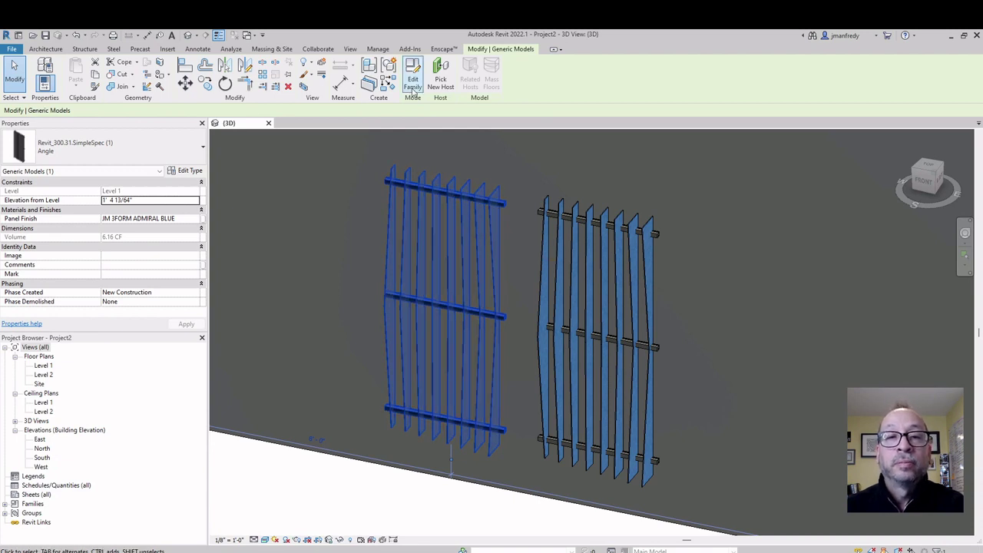
double_click(443, 296)
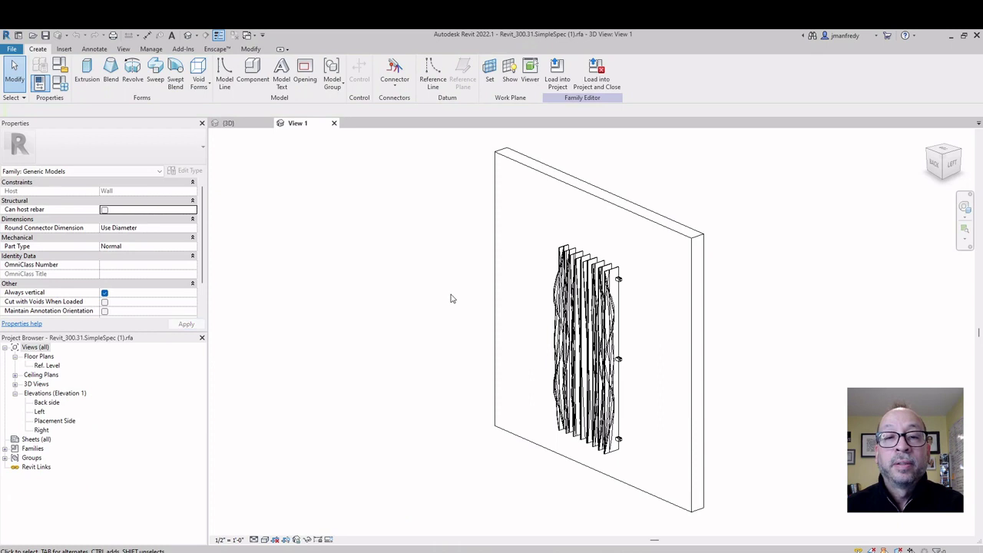
mouse_move(452, 299)
middle_mouse_down("shift")
mouse_move(382, 286)
mouse_move(438, 306)
middle_mouse_up("shift")
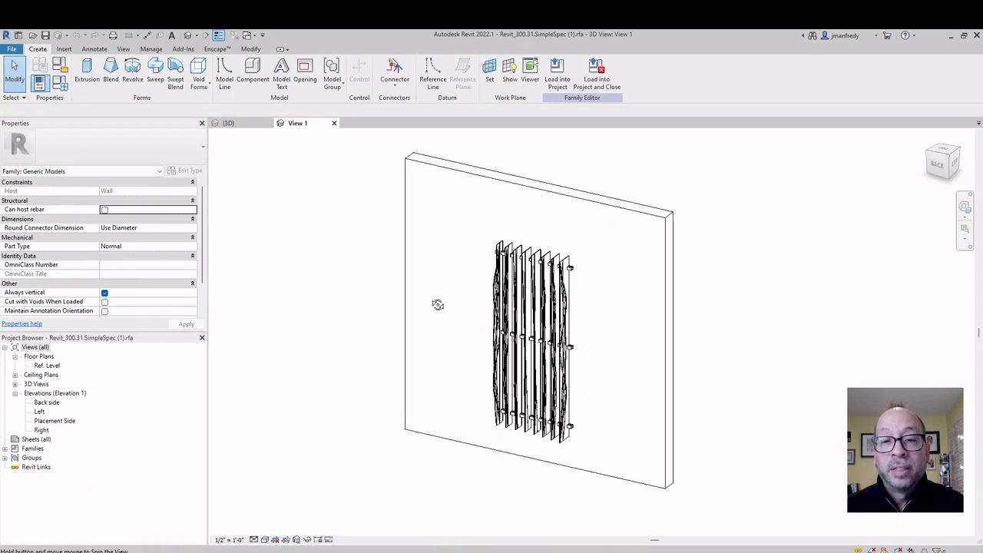
middle_click_drag(475, 296, 440, 290)
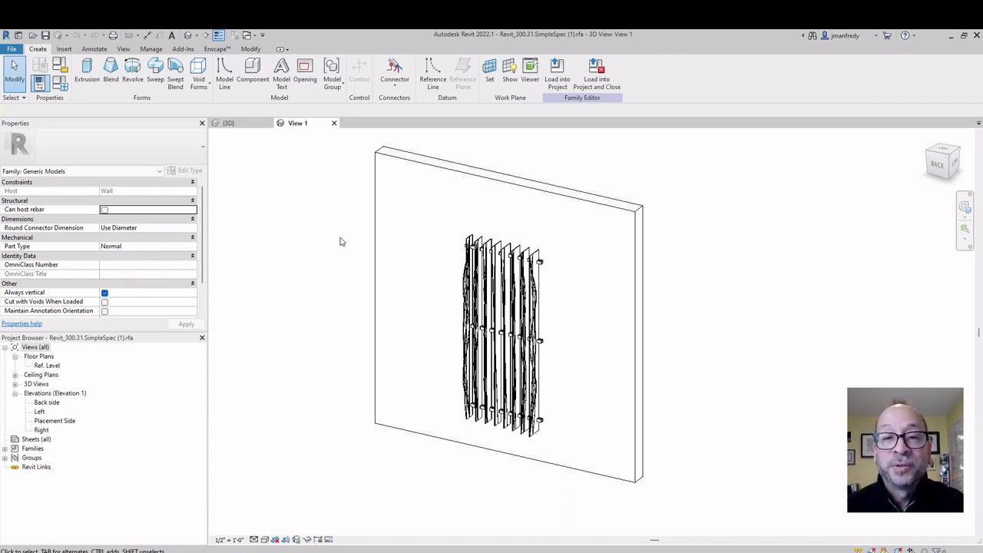
mouse_move(342, 242)
middle_mouse_down("shift")
mouse_move(314, 249)
mouse_move(335, 257)
middle_mouse_up("shift")
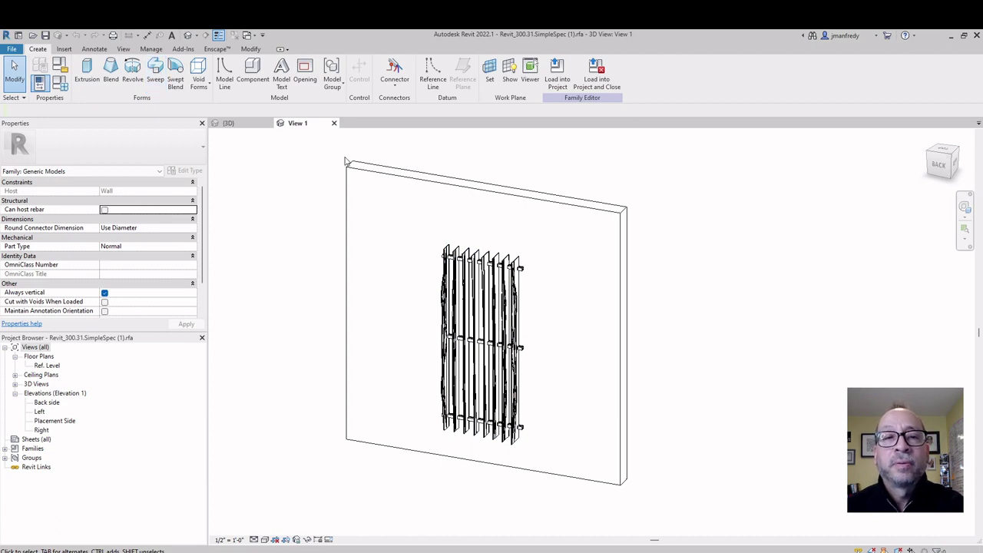
left_click(334, 123)
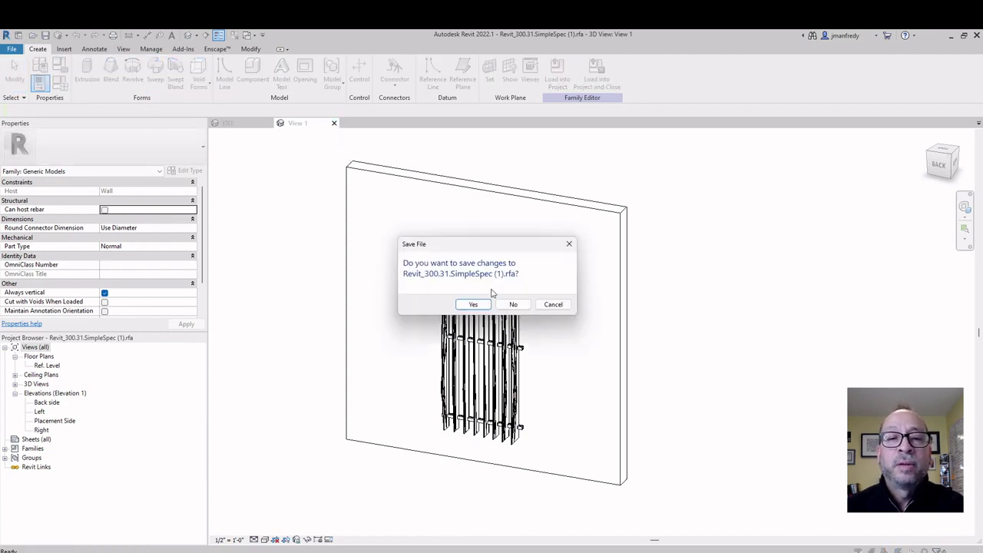
left_click(513, 305)
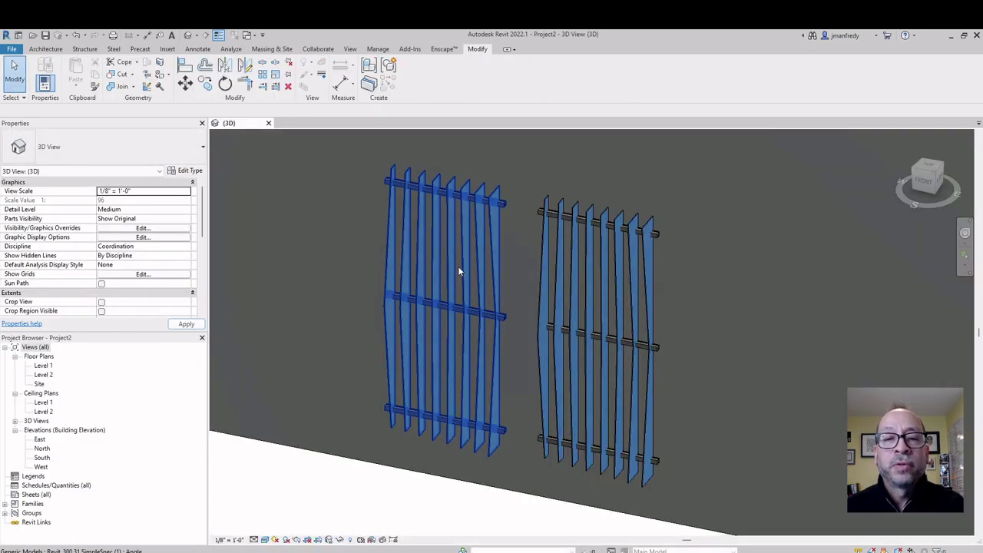
- Check the left wall feature's instance properties and inspect both wall features side by side in the project
left_click(451, 266)
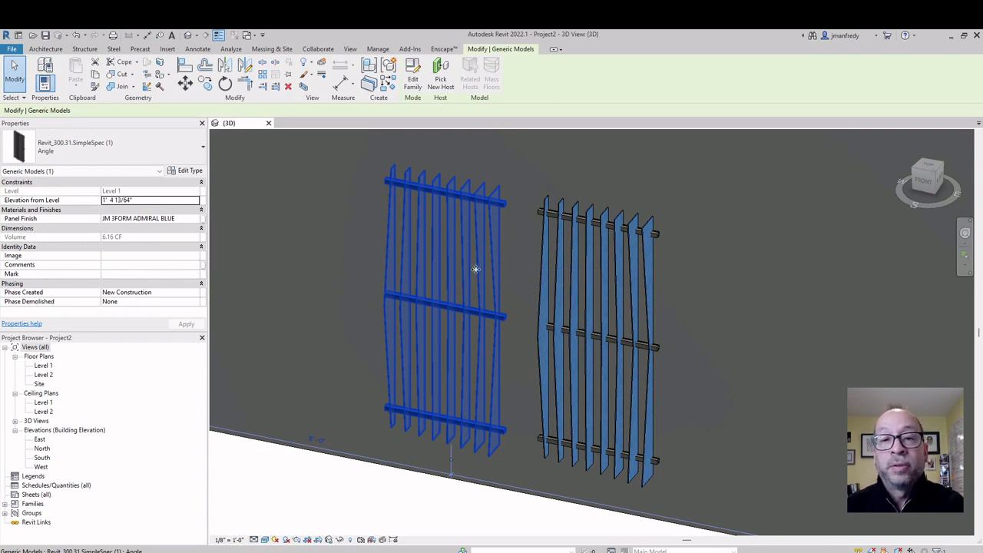
key("Escape")
middle_click_drag(476, 268, 462, 434, "shift")
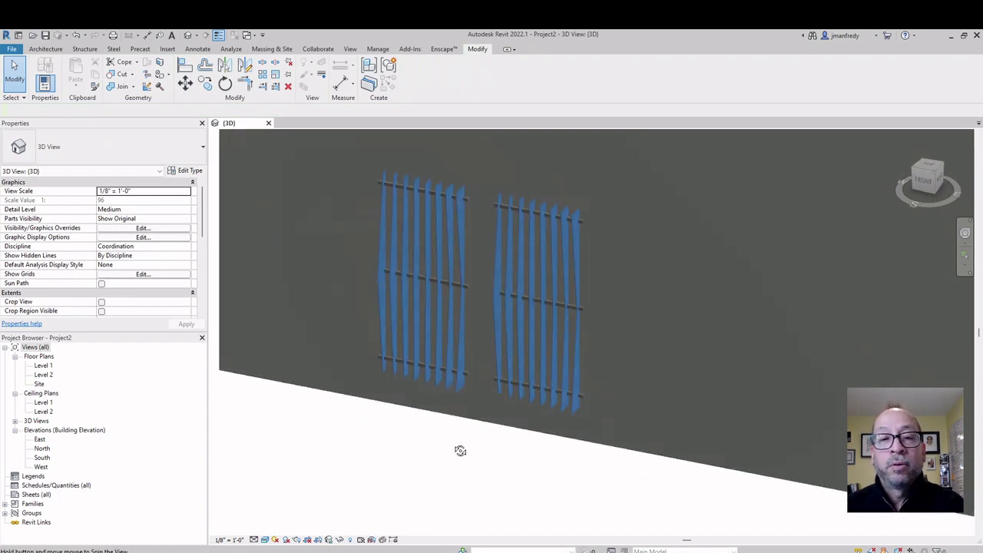
scroll(445, 397, "up", 4)
scroll(450, 421, "down", 3)
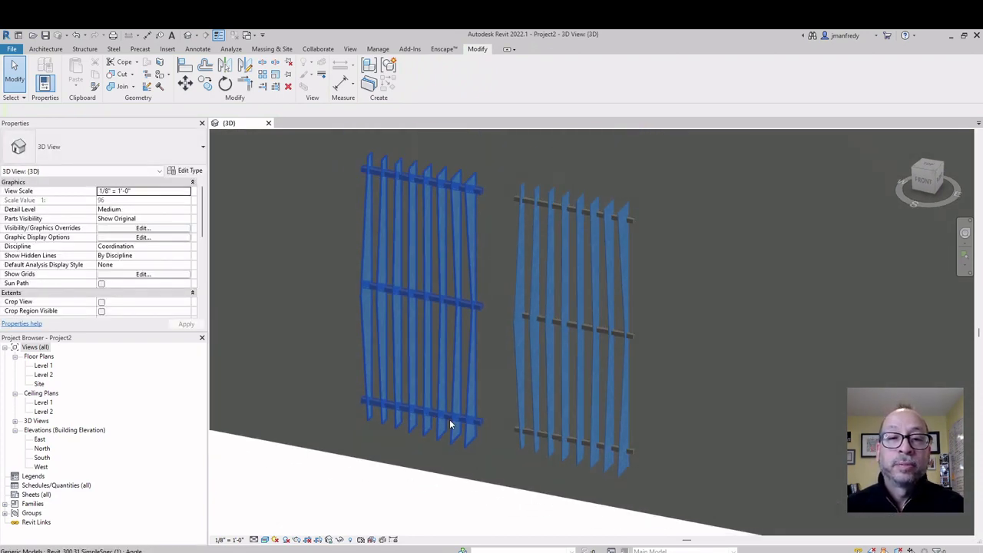
middle_click_drag(459, 363, 481, 349)
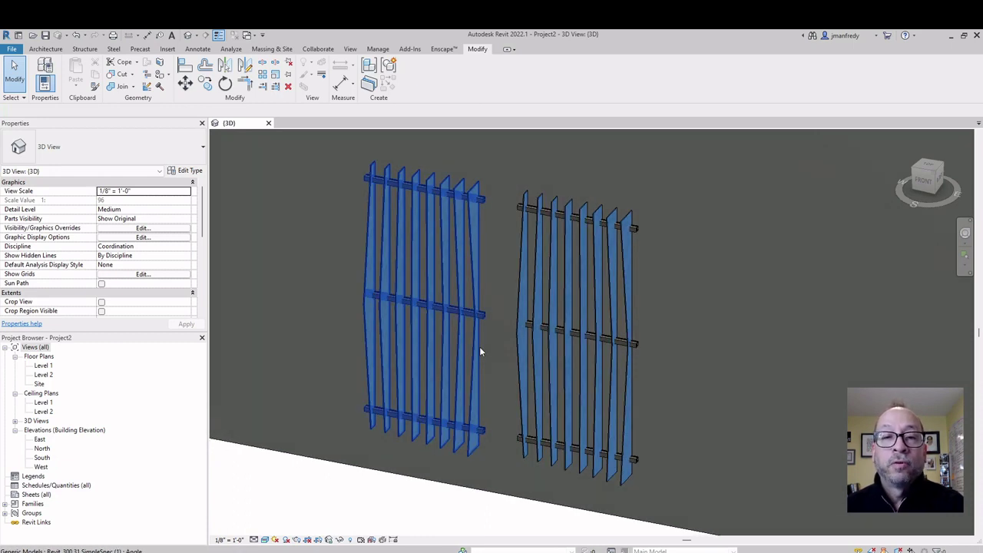